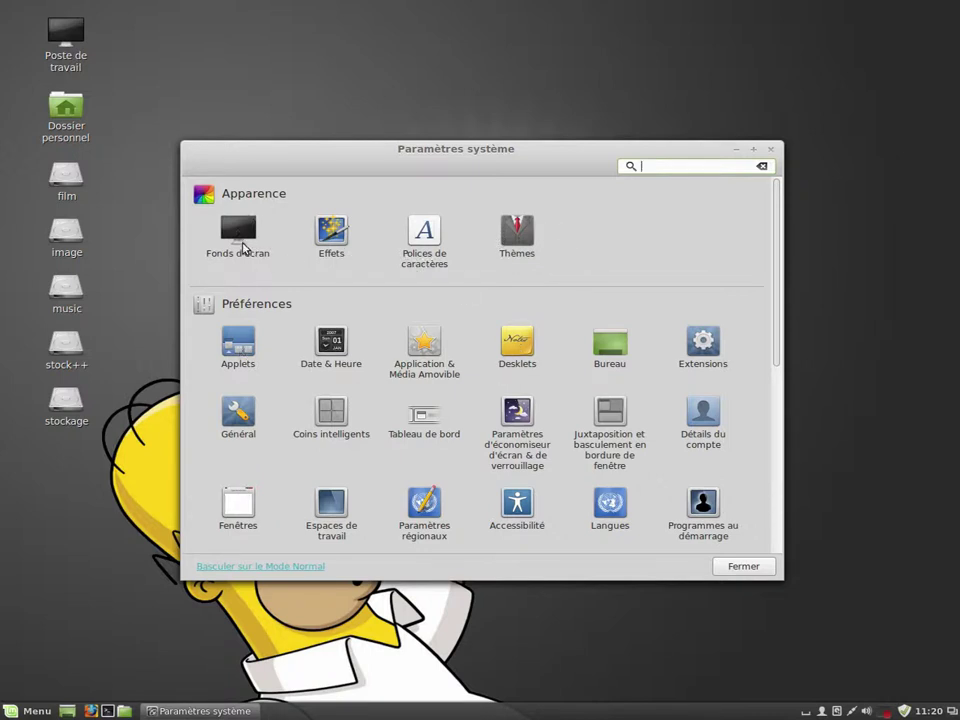
Open the desktop background settings and try the Dawn and Grass wallpapers.
click(232, 229)
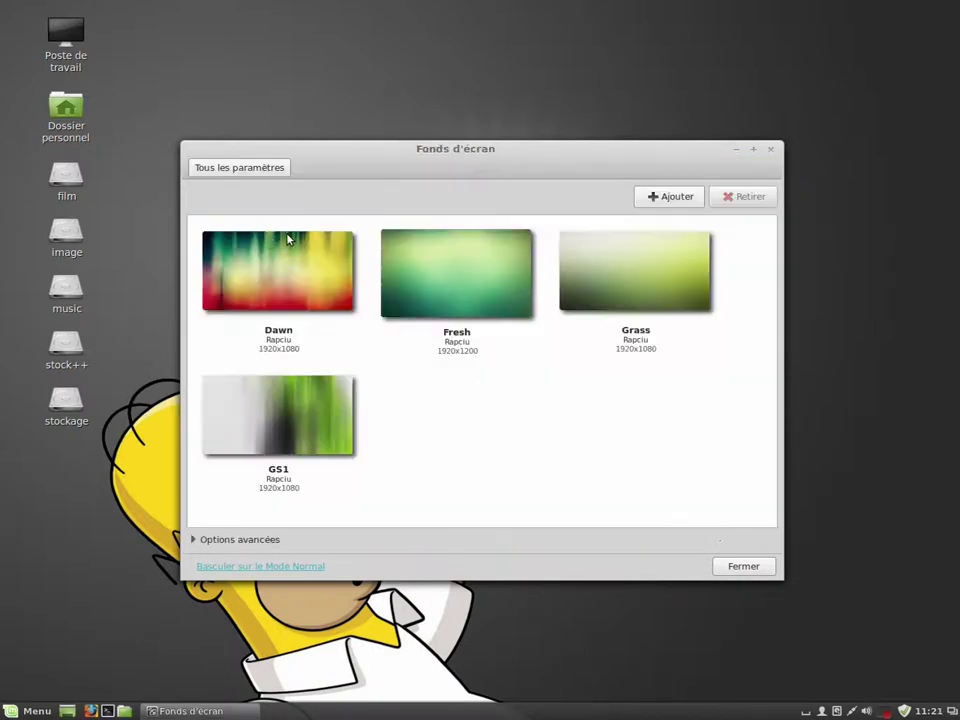
scroll(438, 279, down, 3)
scroll(465, 318, up, 3)
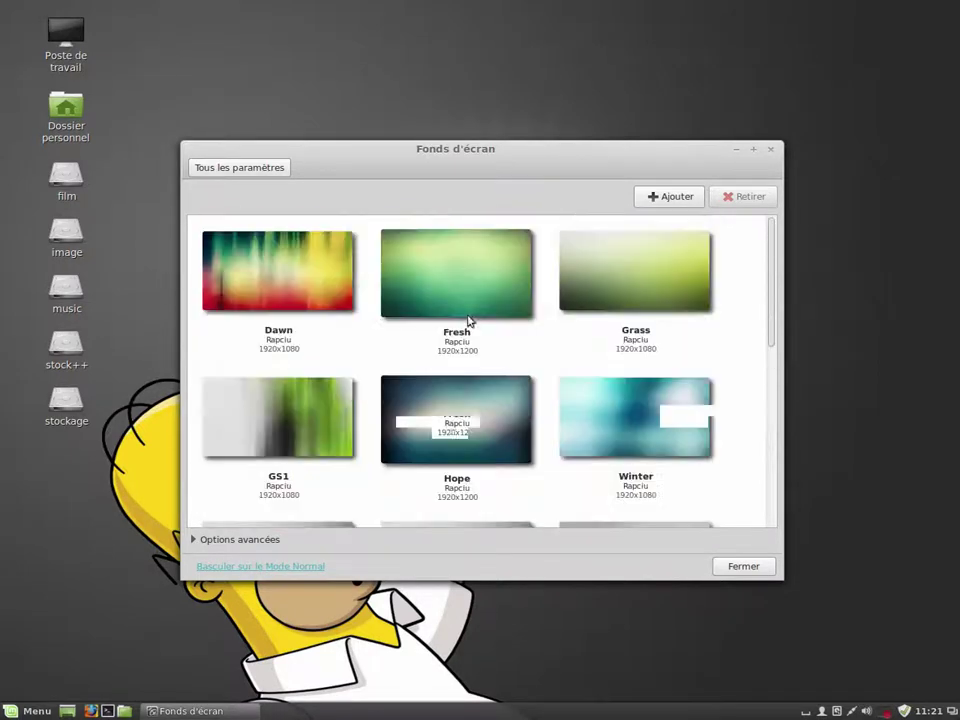
click(268, 298)
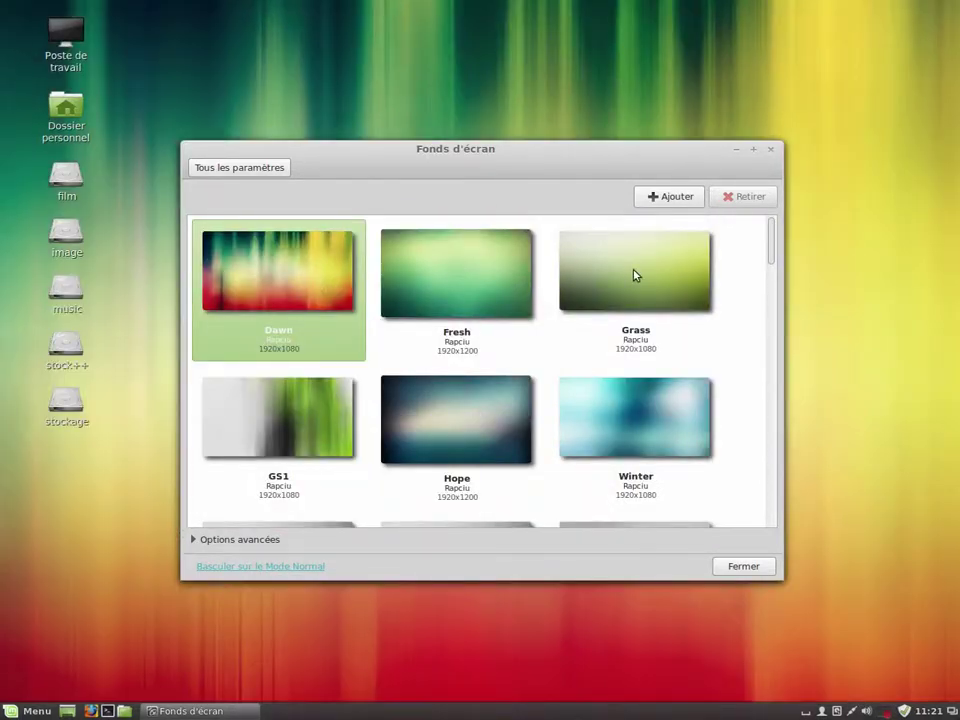
click(643, 345)
Try the Linux Mint 16 wallpaper, minimize the settings window to view the desktop, and restore the window.
scroll(446, 411, down, 3)
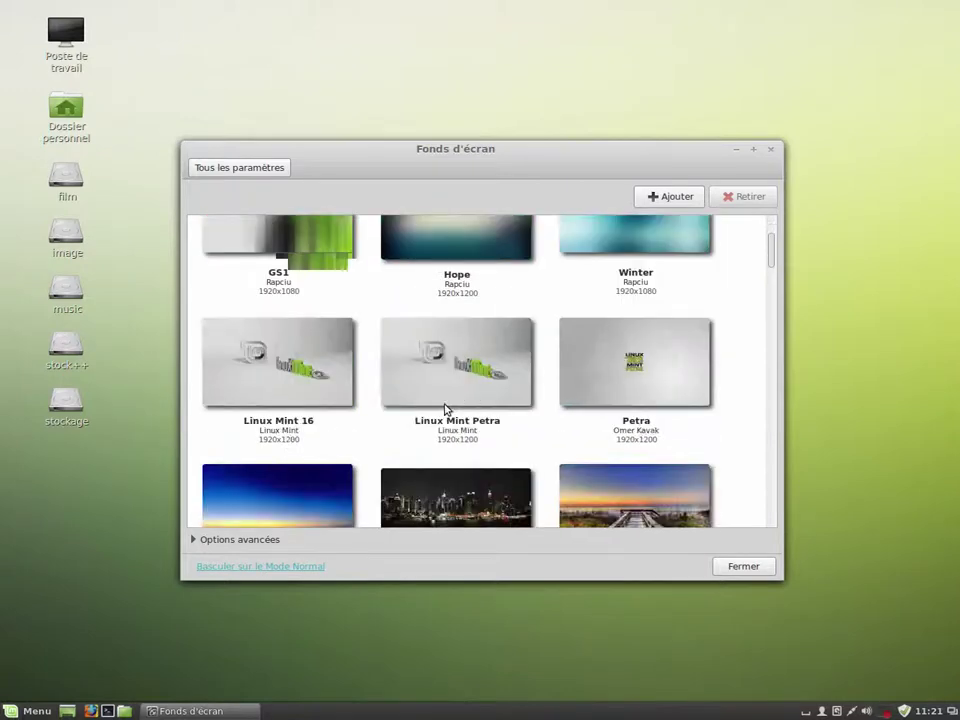
click(308, 286)
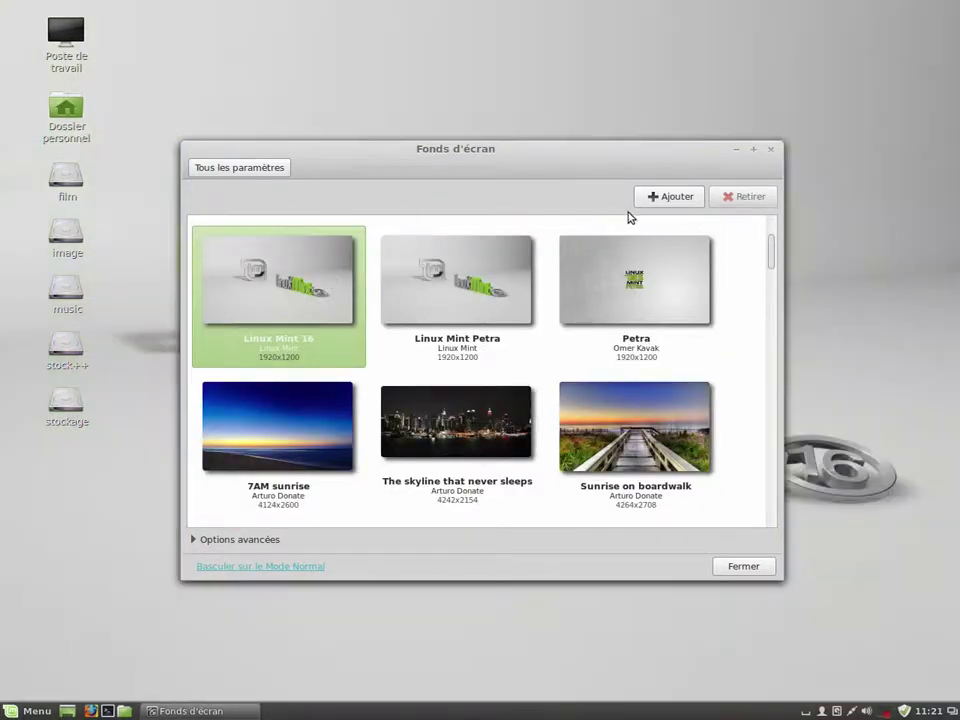
click(754, 149)
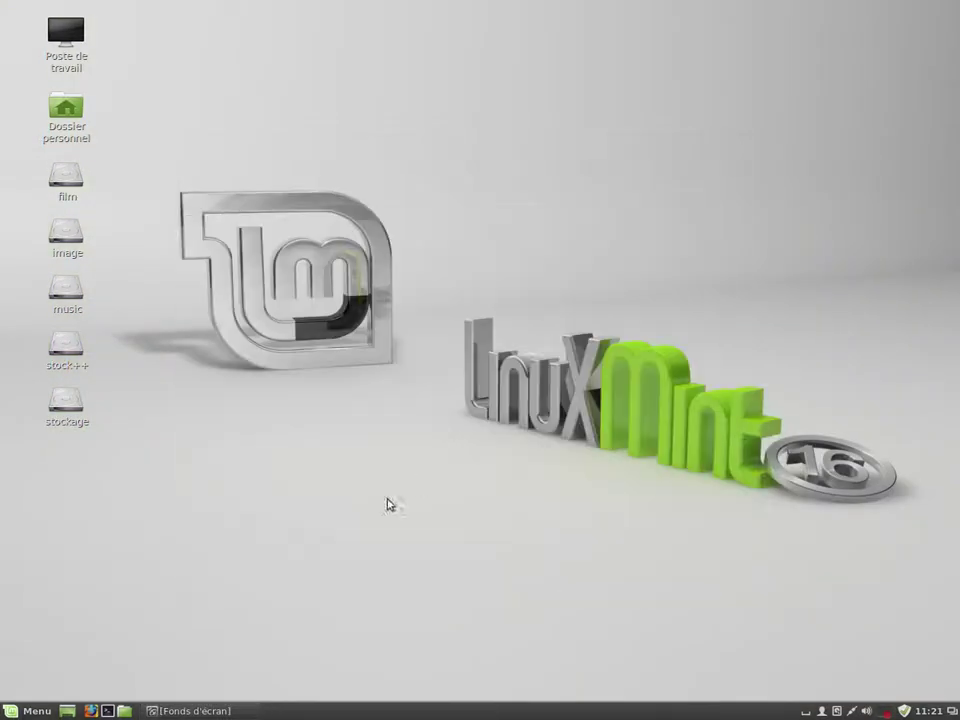
key(alt+Tab)
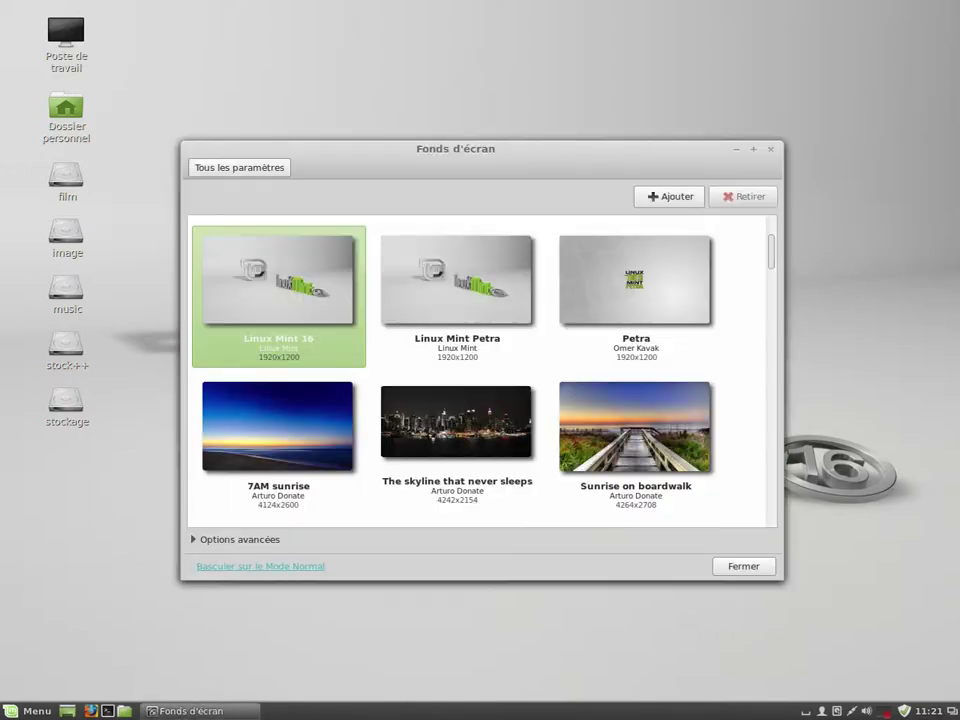
Try the night skyline, cherry blossom, A different perspective and penguin wallpapers one after another.
scroll(476, 404, down, 2)
click(484, 402)
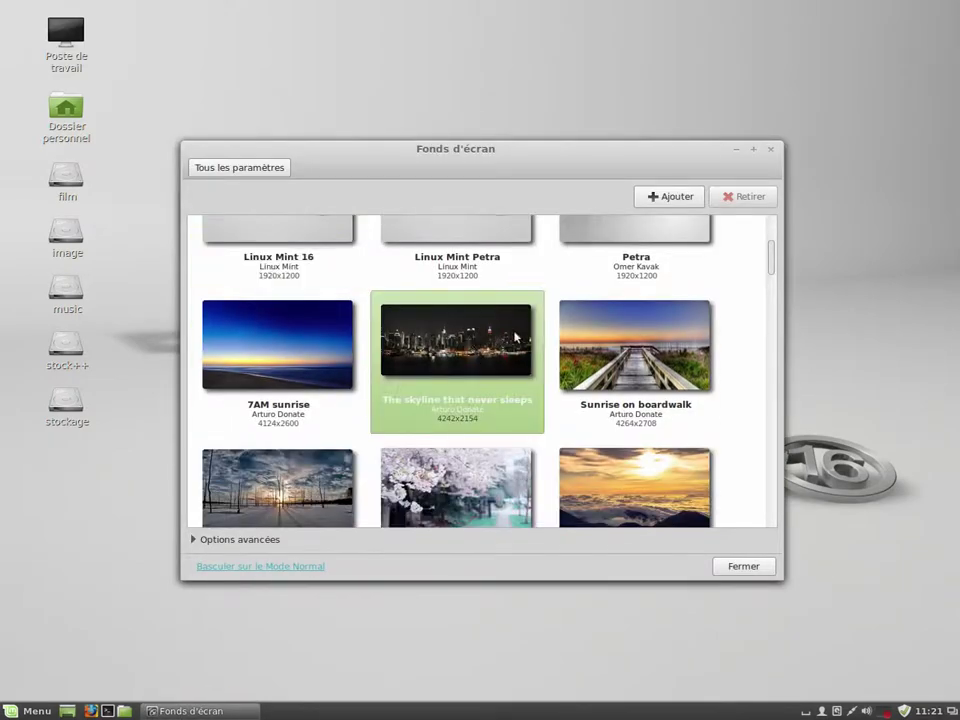
scroll(497, 404, down, 2)
click(497, 400)
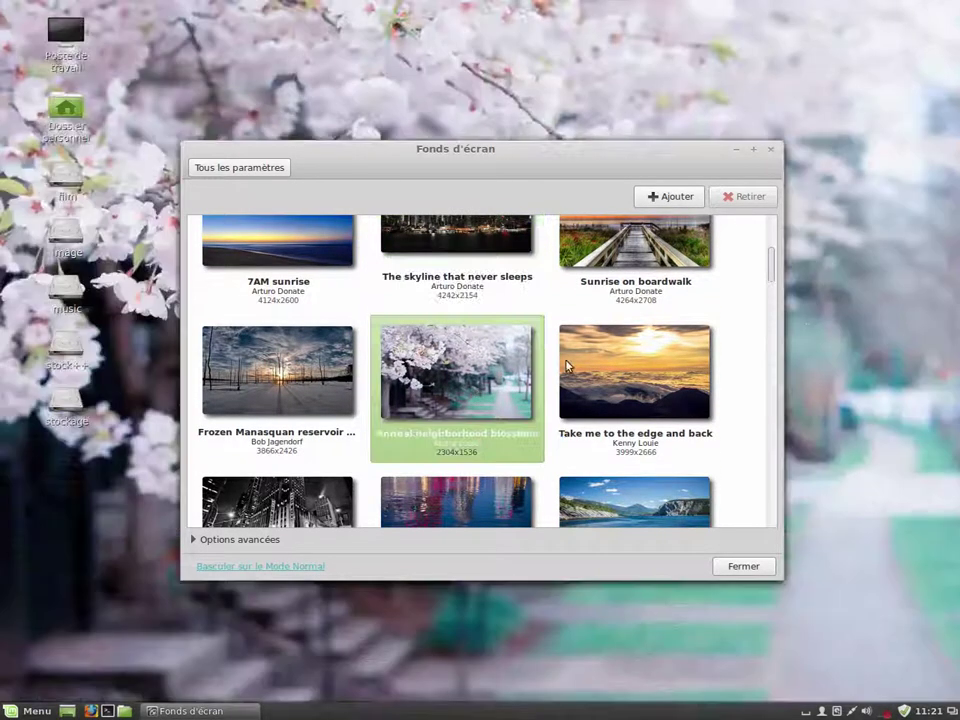
scroll(490, 395, down, 2)
click(474, 386)
scroll(669, 360, down, 3)
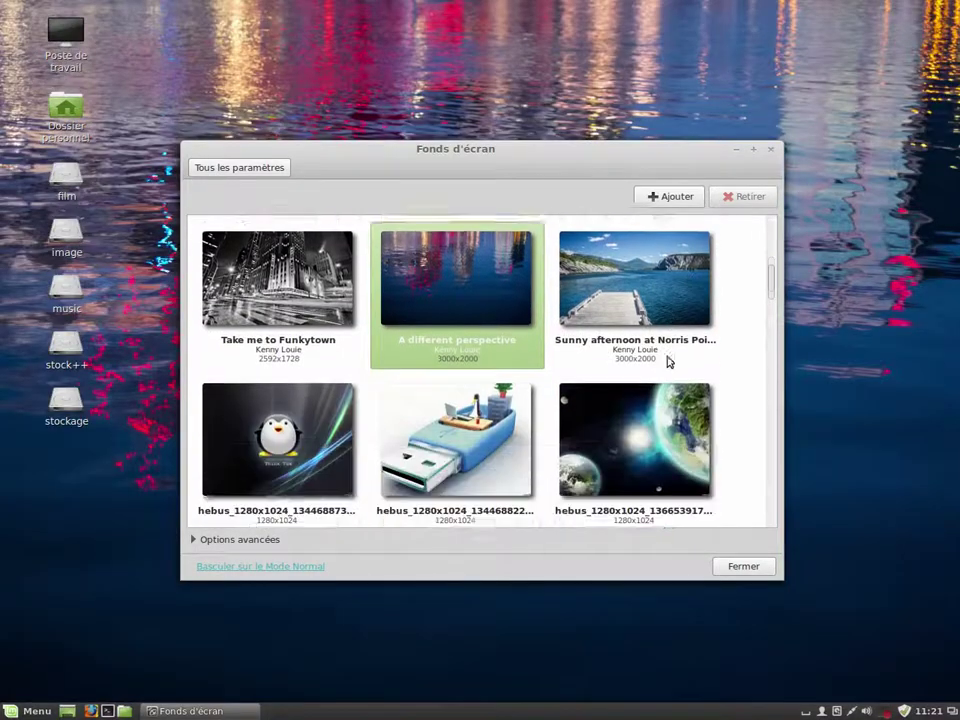
click(352, 418)
Set homer-ubuntu-1920x1200.png as the desktop wallpaper and return to the overview of all settings.
scroll(443, 394, down, 9)
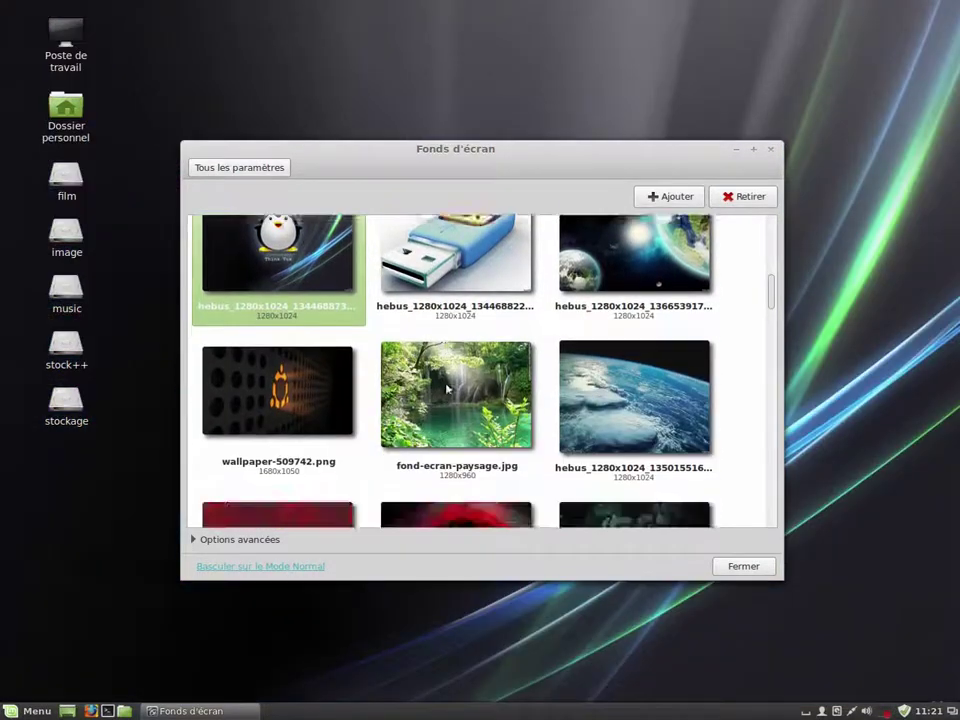
scroll(460, 393, down, 15)
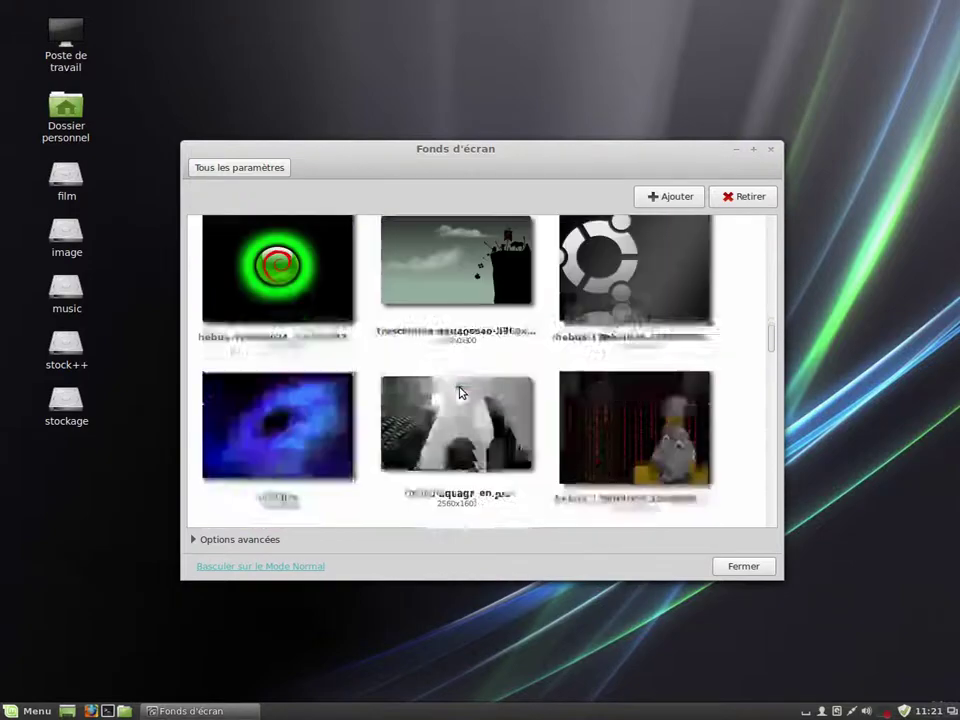
scroll(460, 393, down, 15)
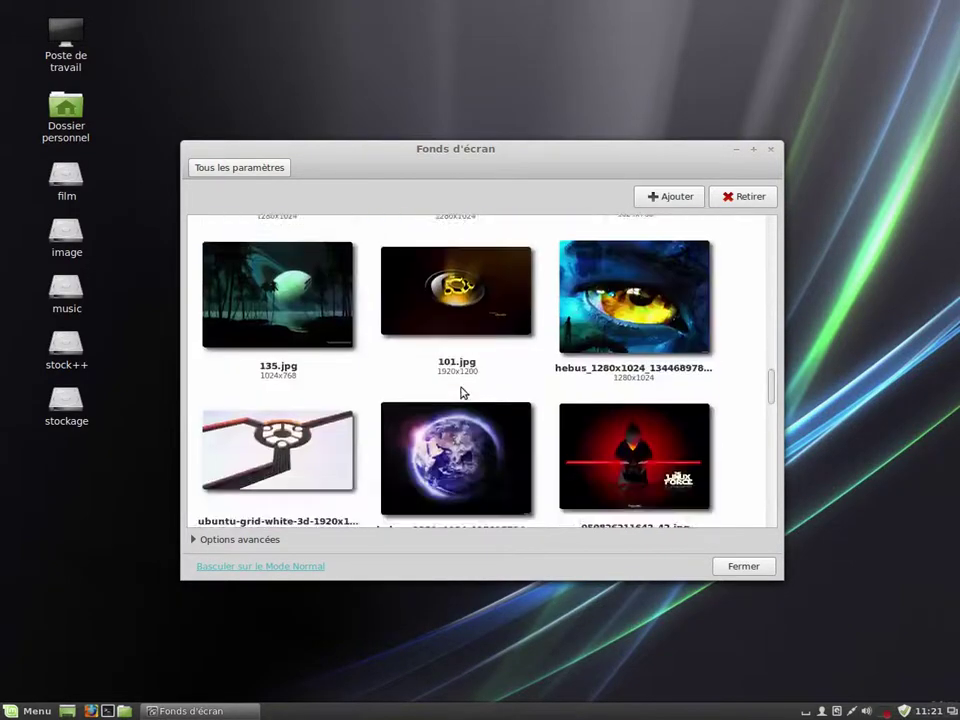
scroll(463, 393, down, 15)
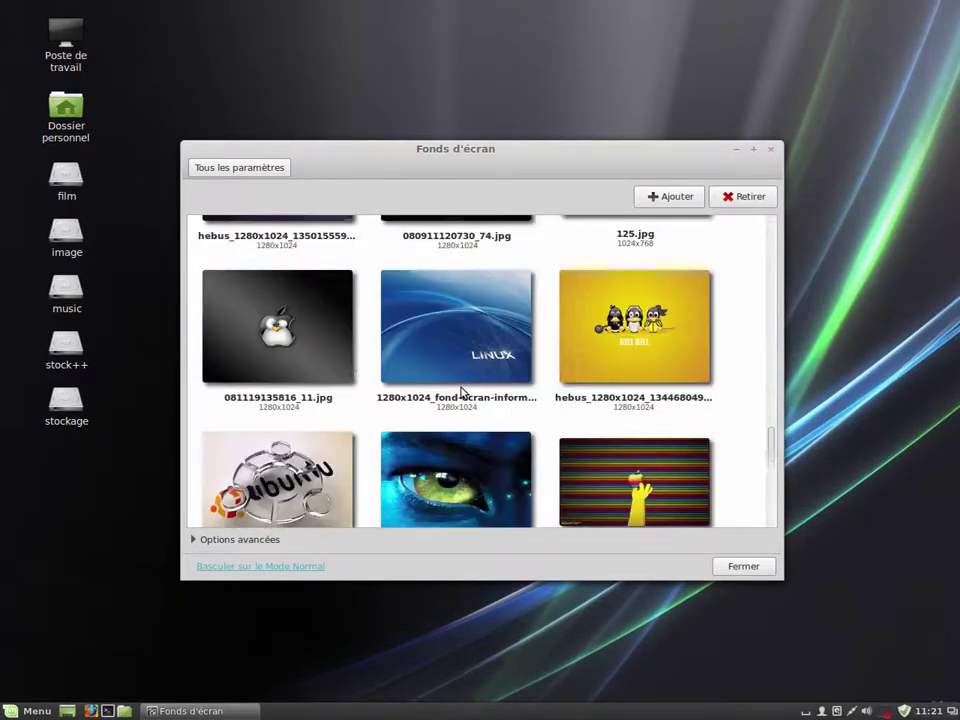
scroll(463, 393, down, 12)
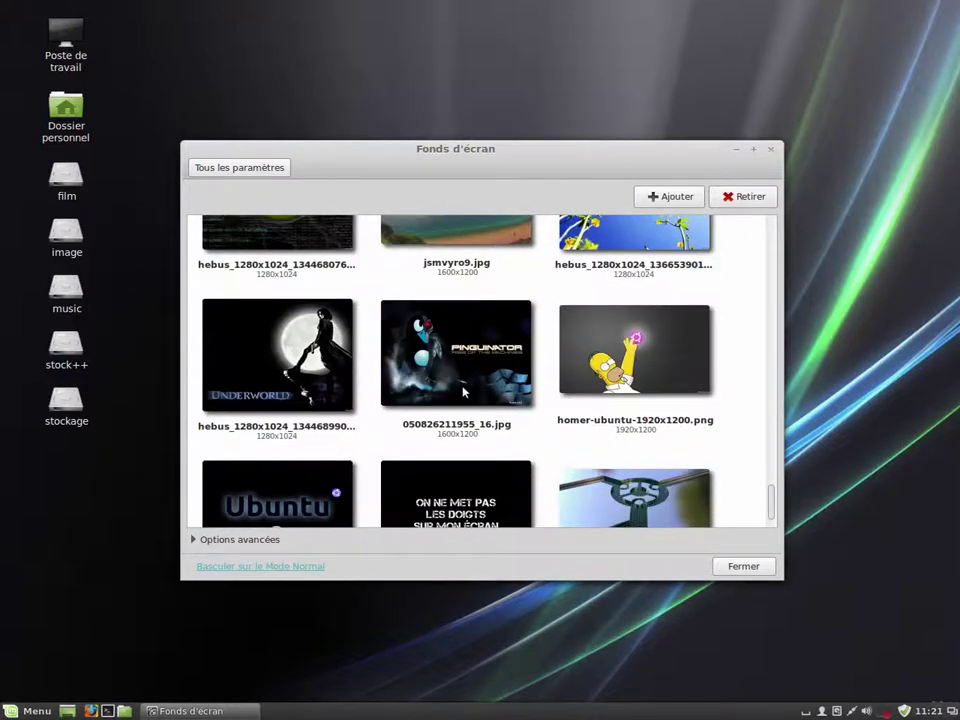
click(706, 323)
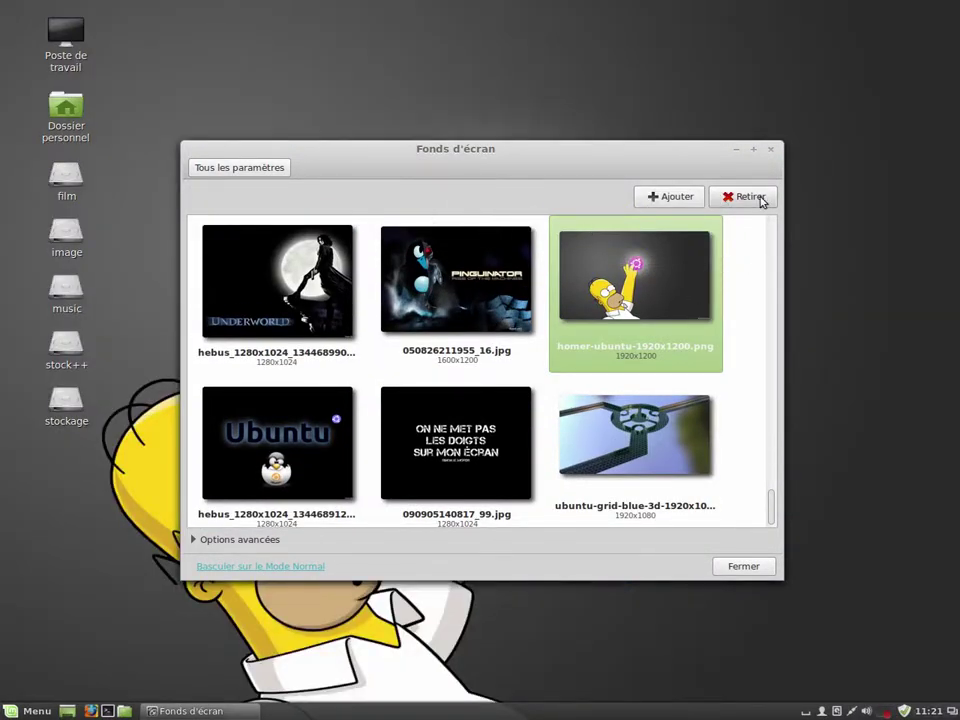
click(242, 167)
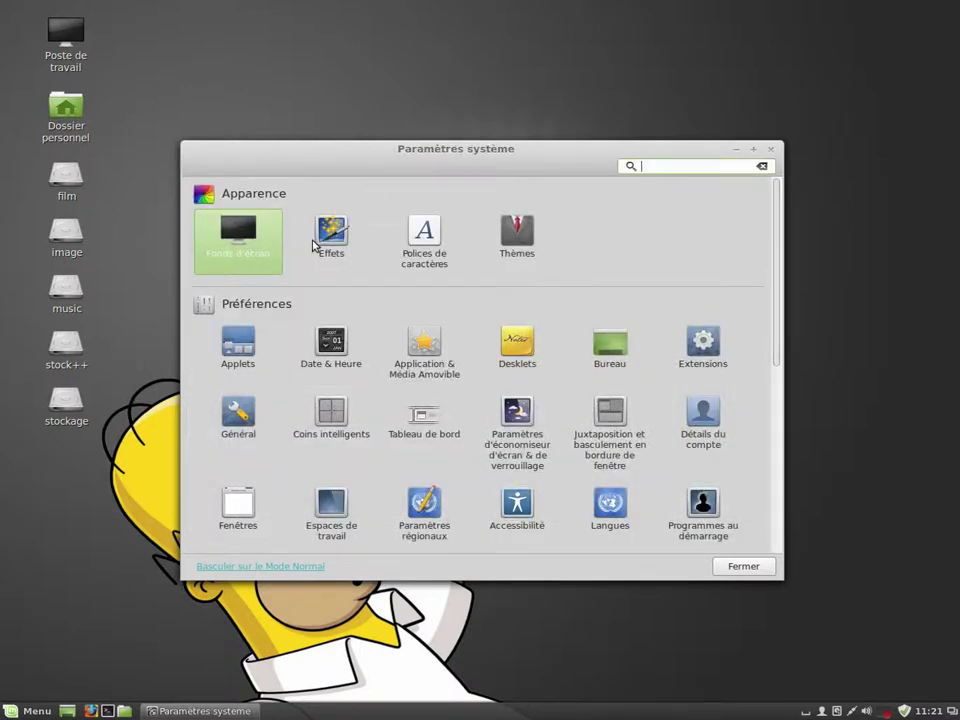
Open the Effets settings, and minimize and restore the window to preview its animation.
click(352, 236)
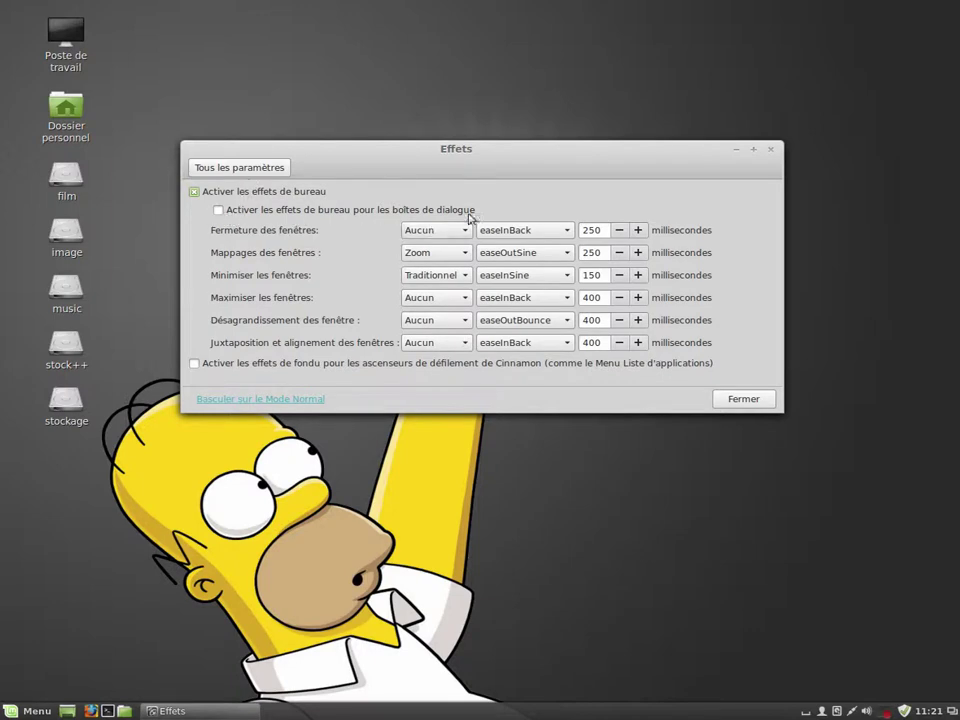
click(754, 149)
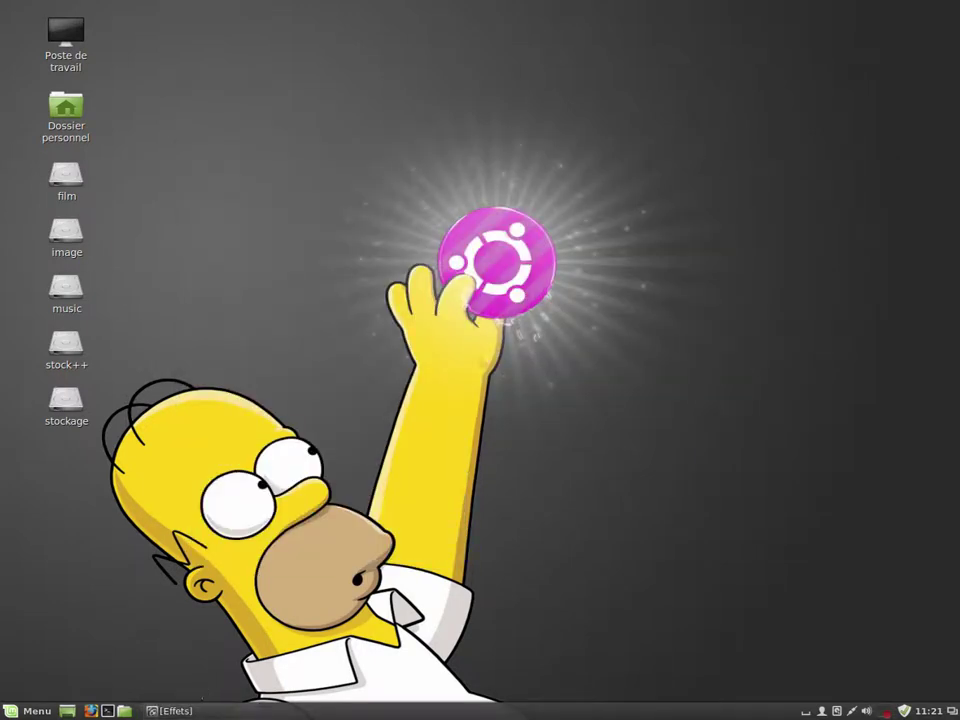
click(170, 711)
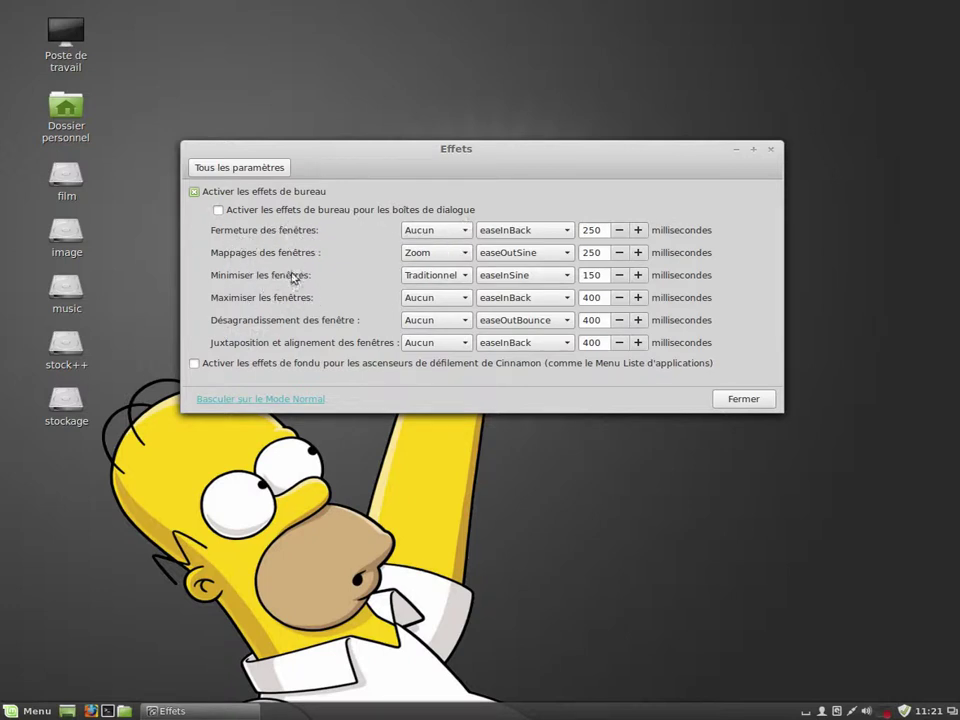
Examine the effect types and easing options available for minimizing windows, keeping the current choices.
click(457, 278)
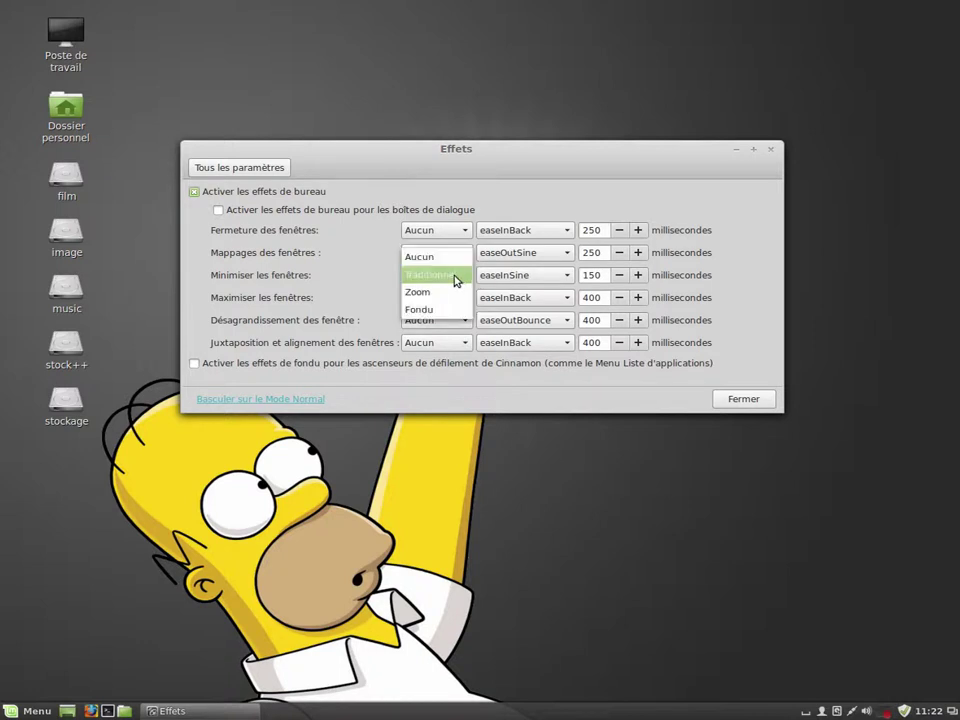
click(465, 150)
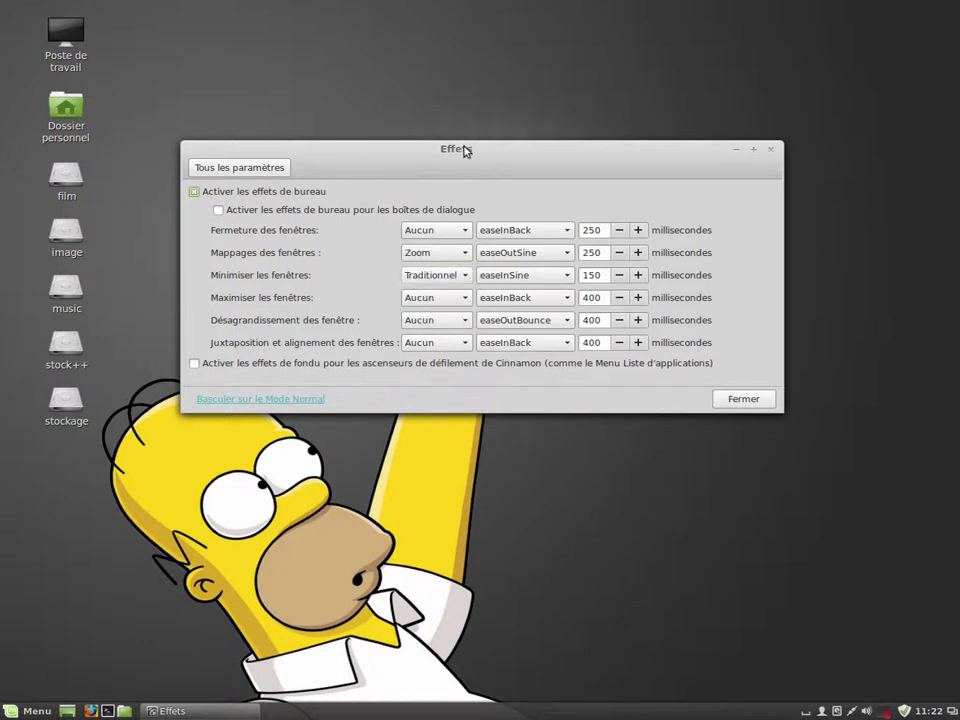
click(506, 274)
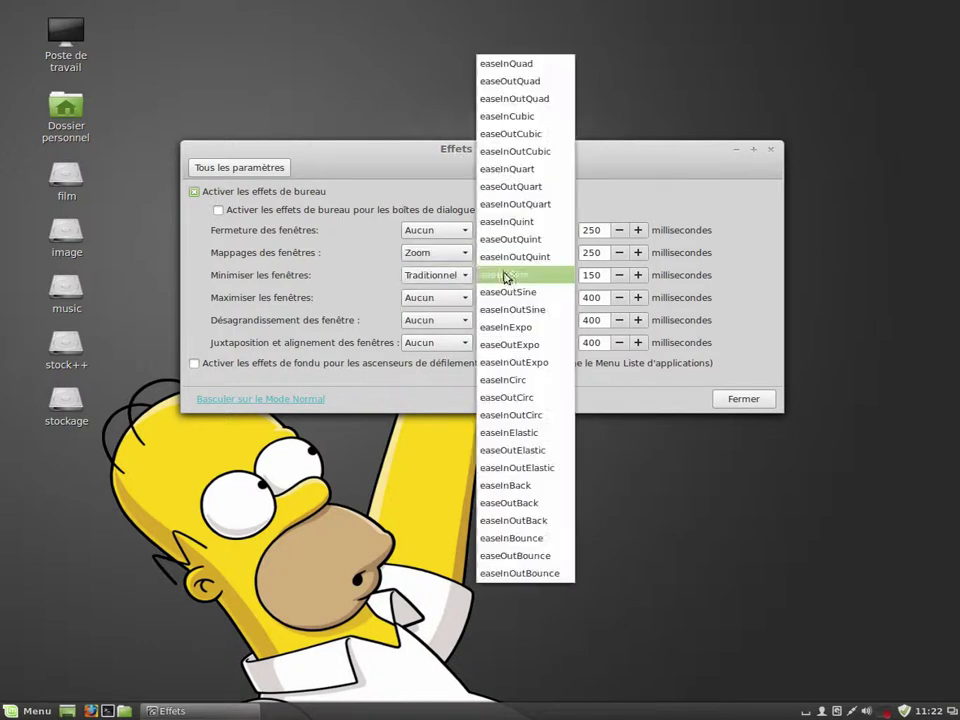
click(403, 156)
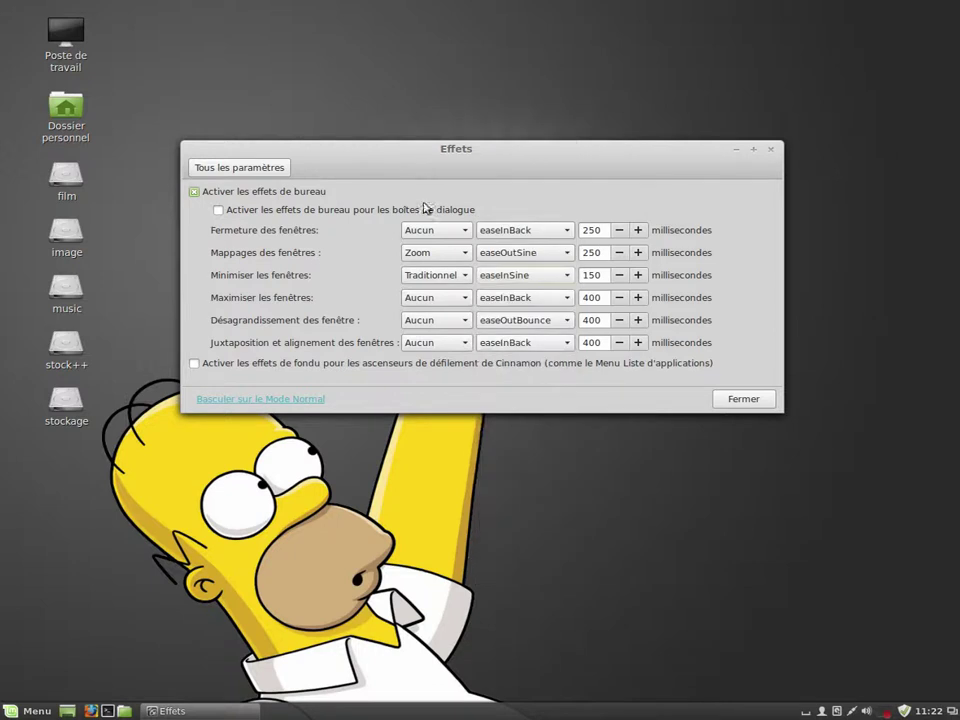
View the font settings in Polices de caractères and return to the overview of all settings.
click(240, 168)
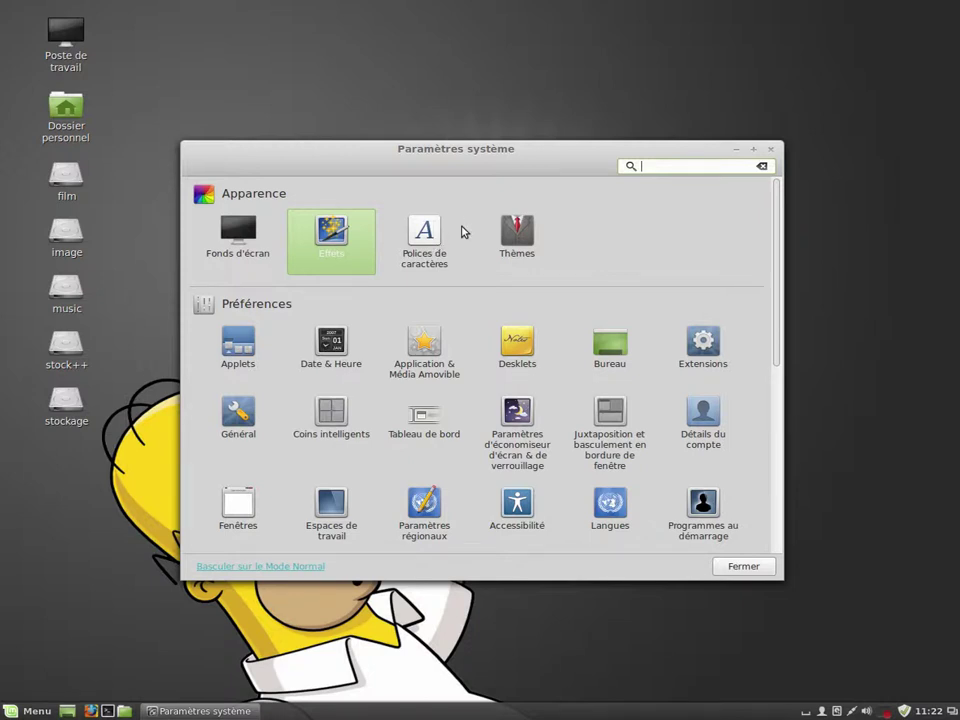
click(424, 238)
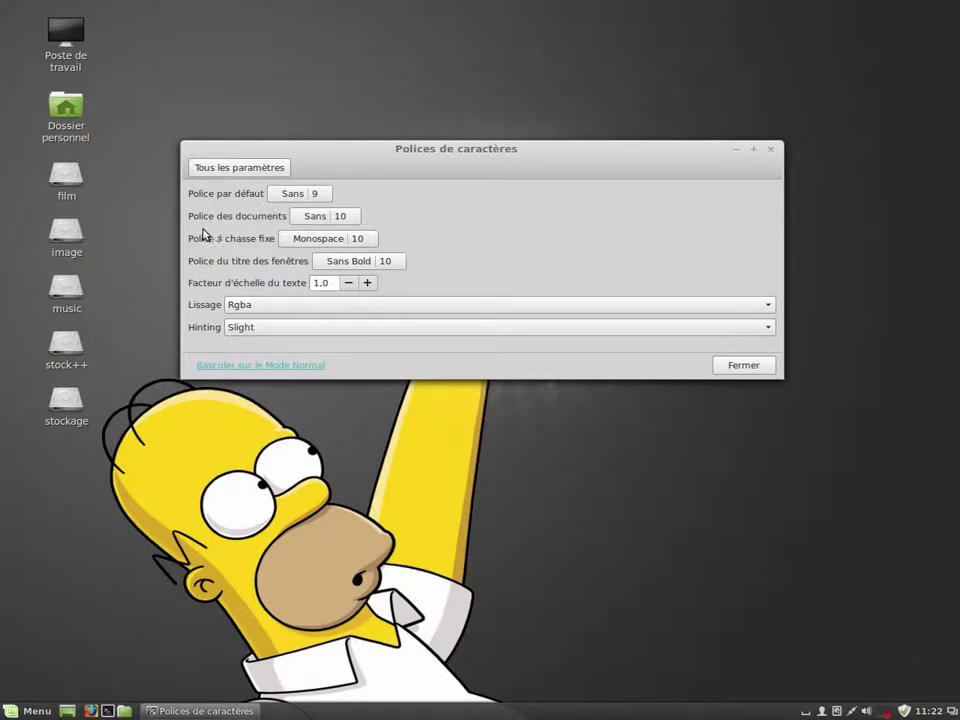
click(242, 165)
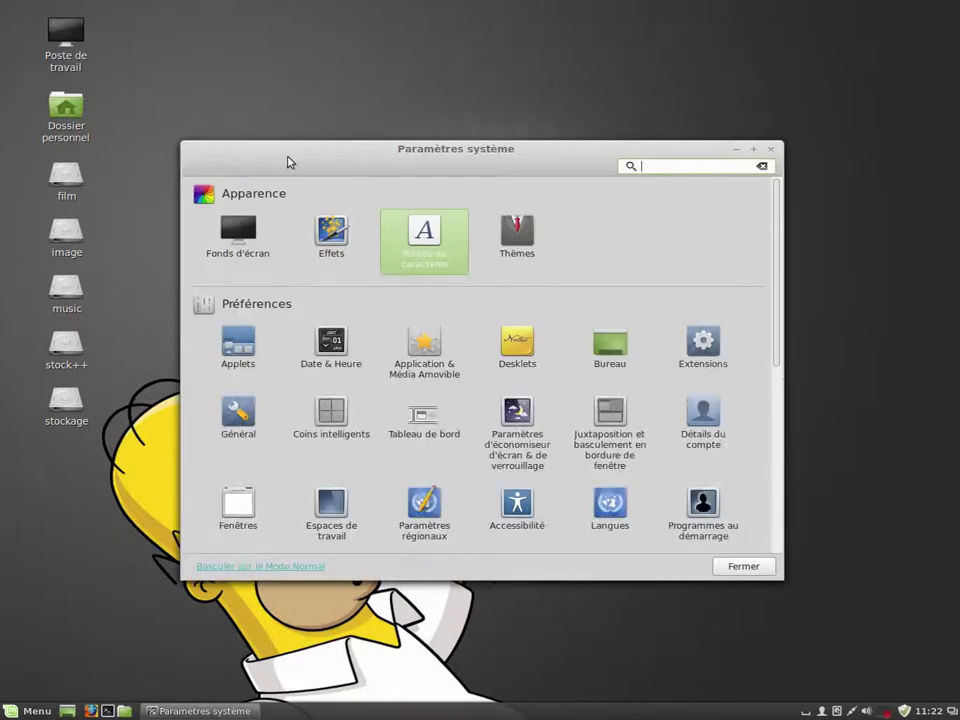
Open the Thèmes settings and look through the list of installed themes.
click(511, 234)
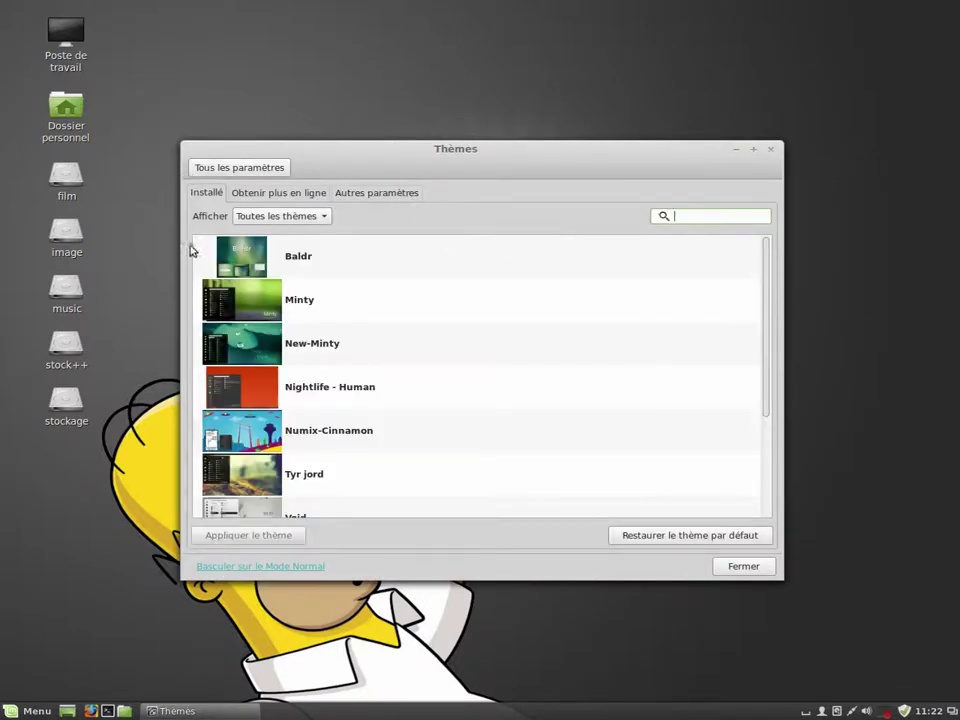
click(250, 168)
click(514, 234)
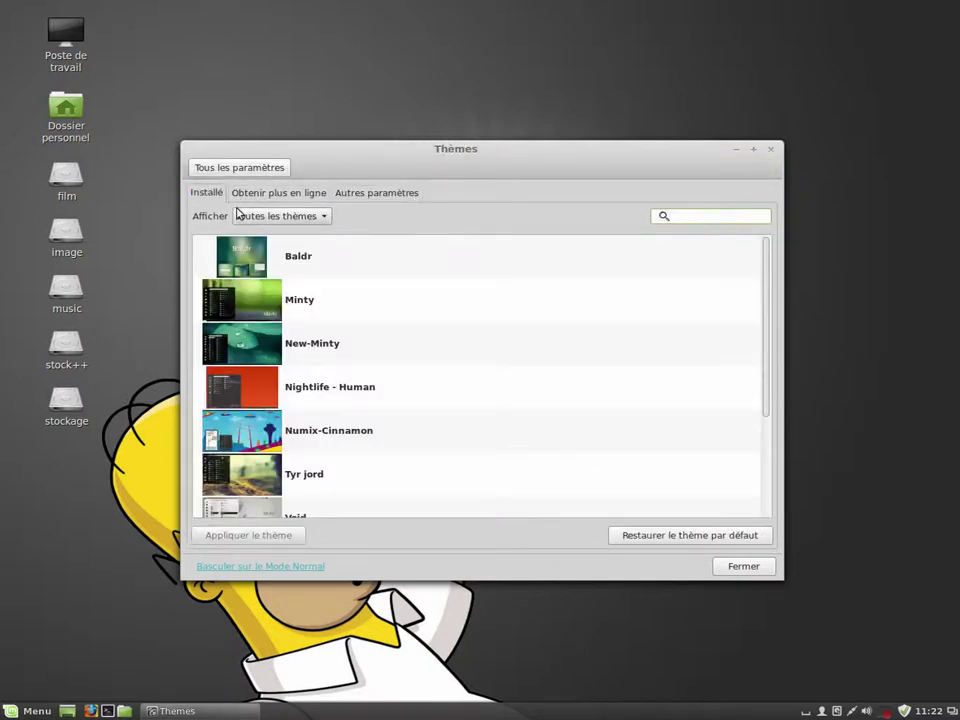
scroll(273, 275, down, 3)
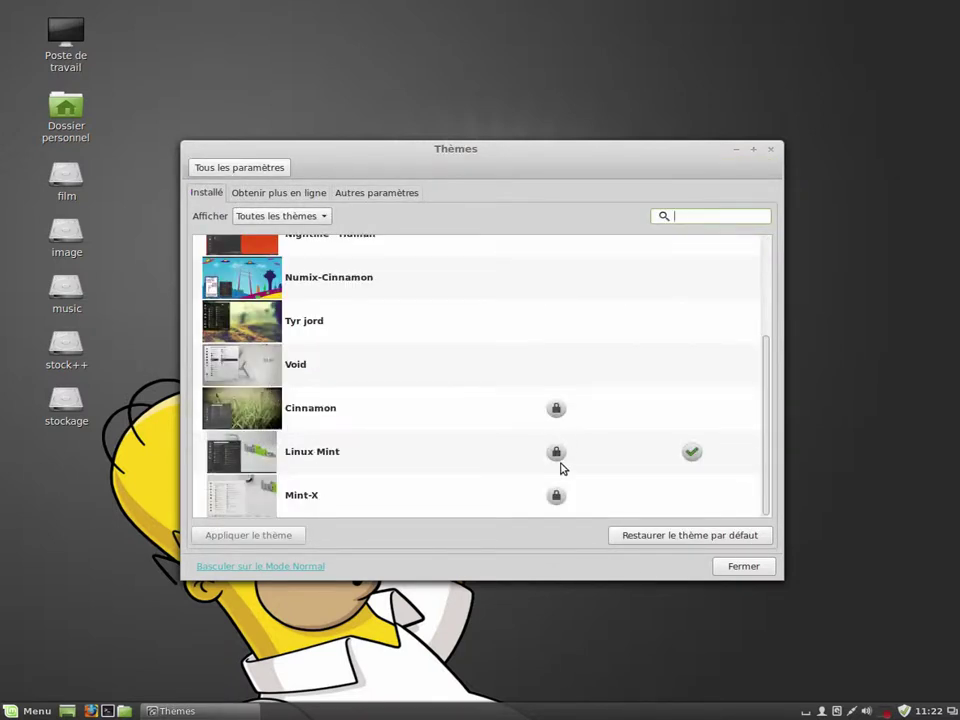
scroll(396, 317, up, 5)
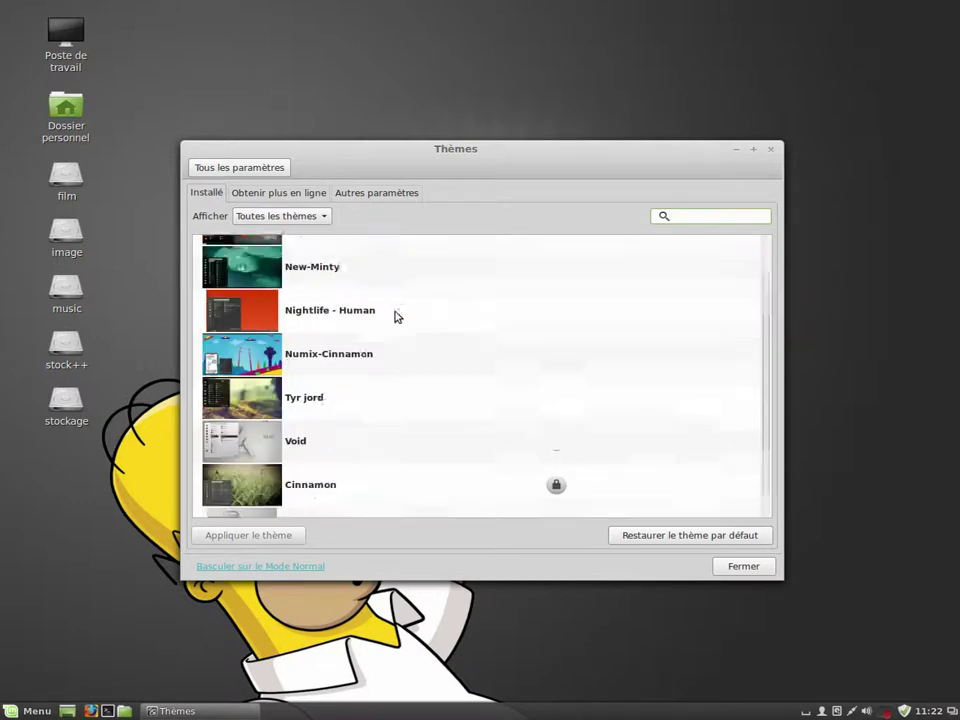
Browse the themes available online, sorted by popularity.
click(281, 193)
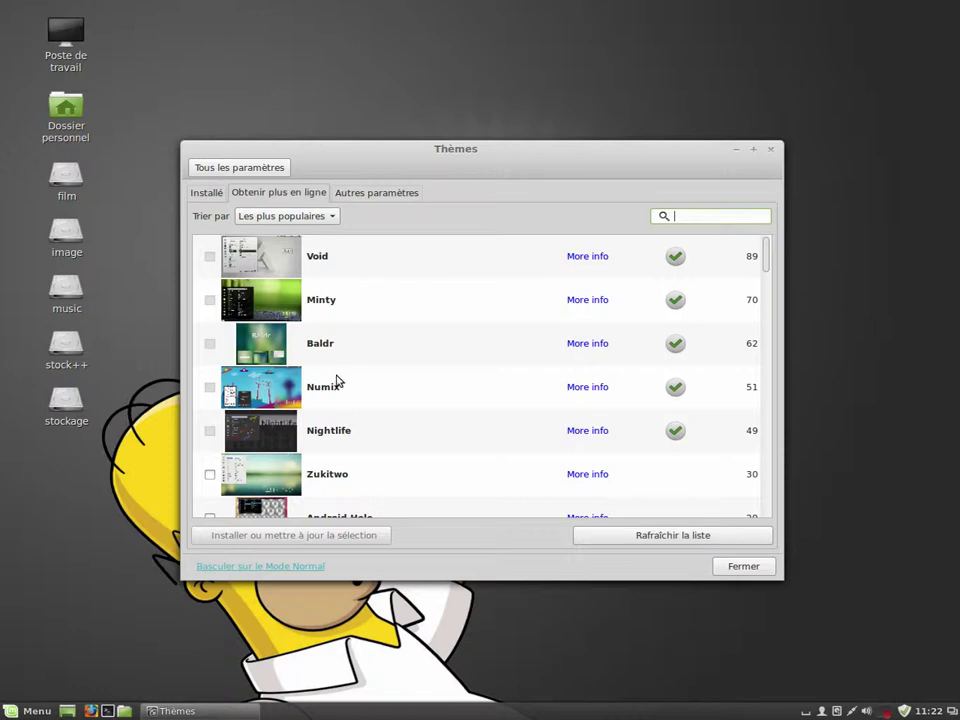
scroll(336, 320, down, 5)
scroll(336, 350, down, 2)
scroll(336, 350, up, 10)
Try selecting the online themes Glass-shell Cinnamon theme and Óðinn for installation, and clear both selections.
click(211, 263)
scroll(212, 360, down, 5)
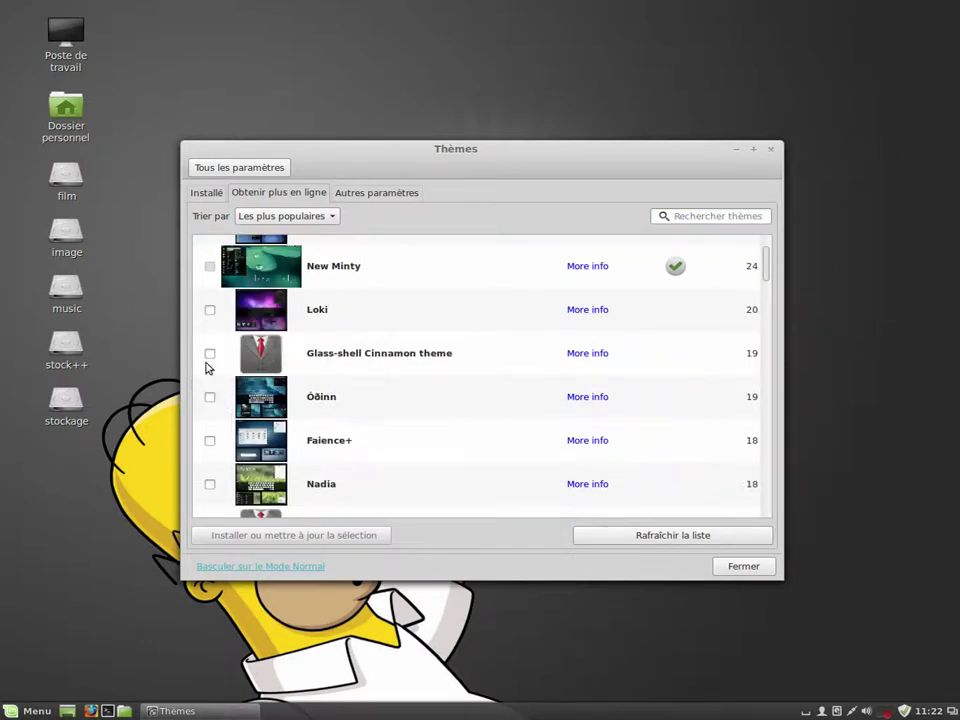
click(210, 354)
click(210, 397)
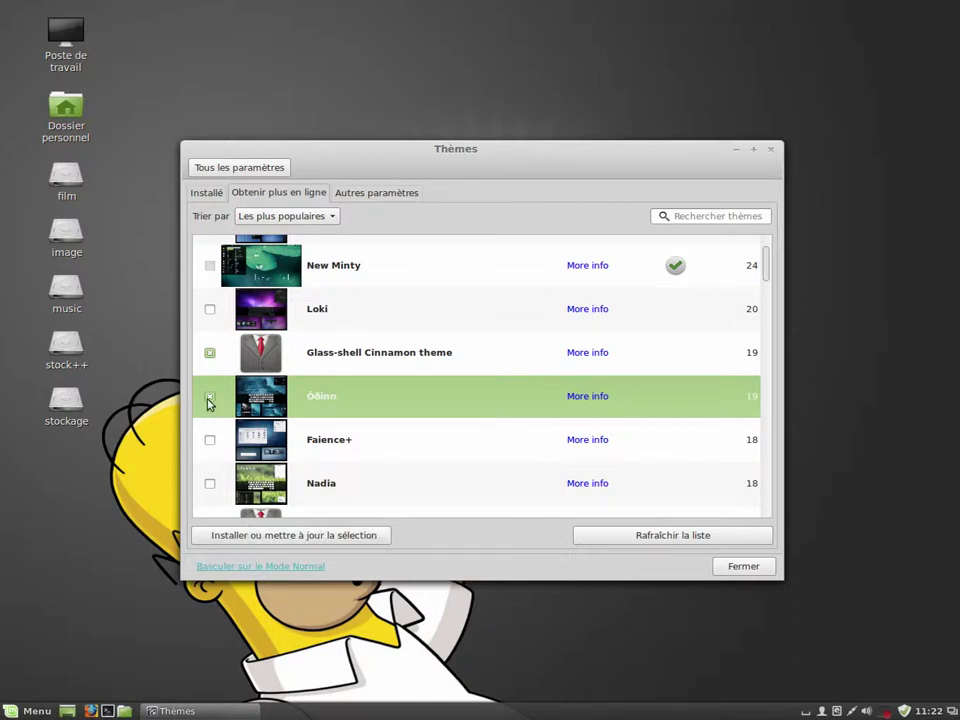
click(210, 353)
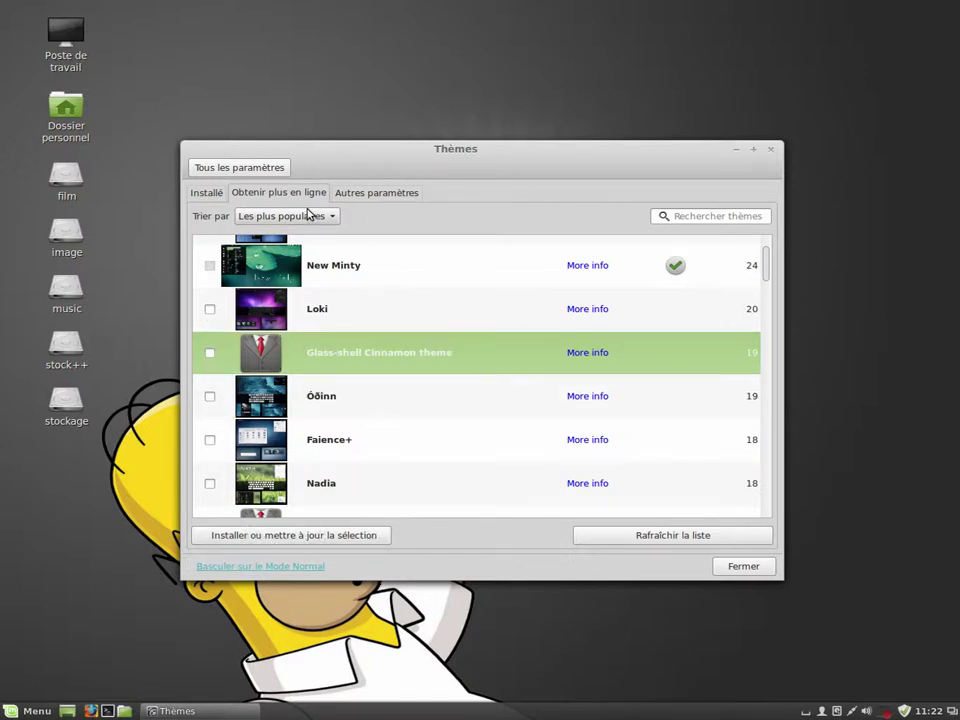
Apply the installed Void theme and preview how it styles the applications menu.
click(207, 193)
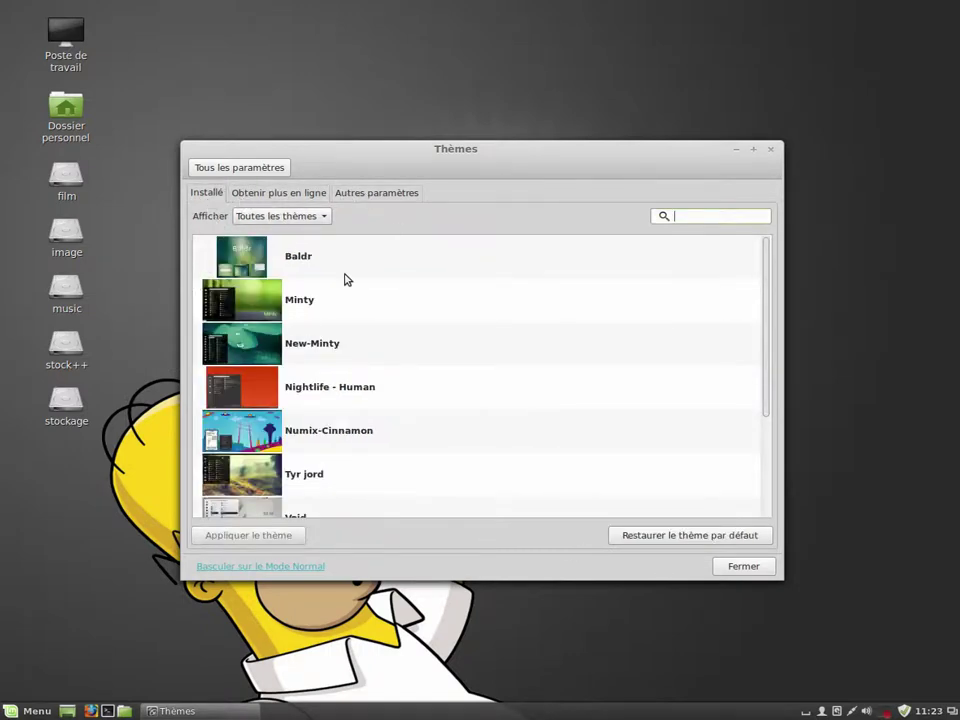
scroll(367, 368, down, 3)
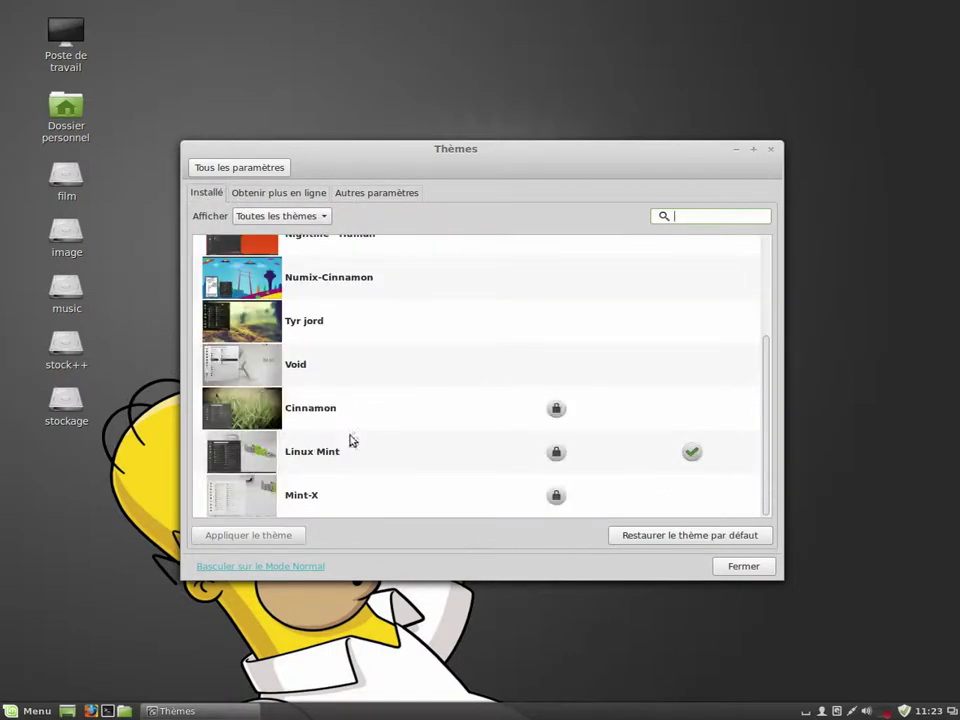
scroll(255, 403, up, 10)
scroll(255, 403, down, 10)
click(281, 369)
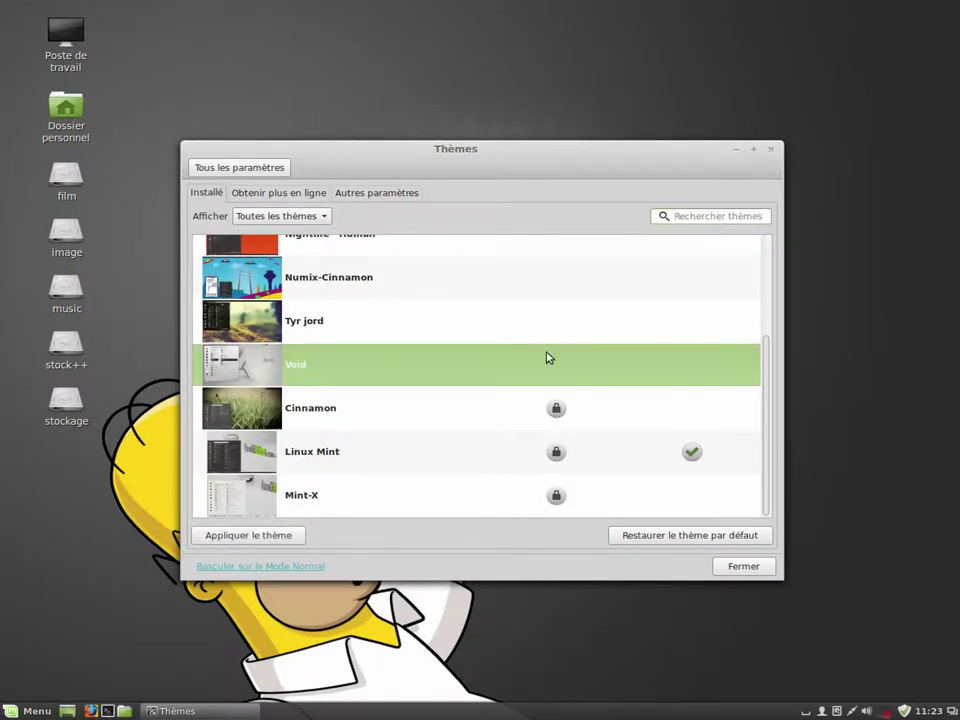
click(267, 537)
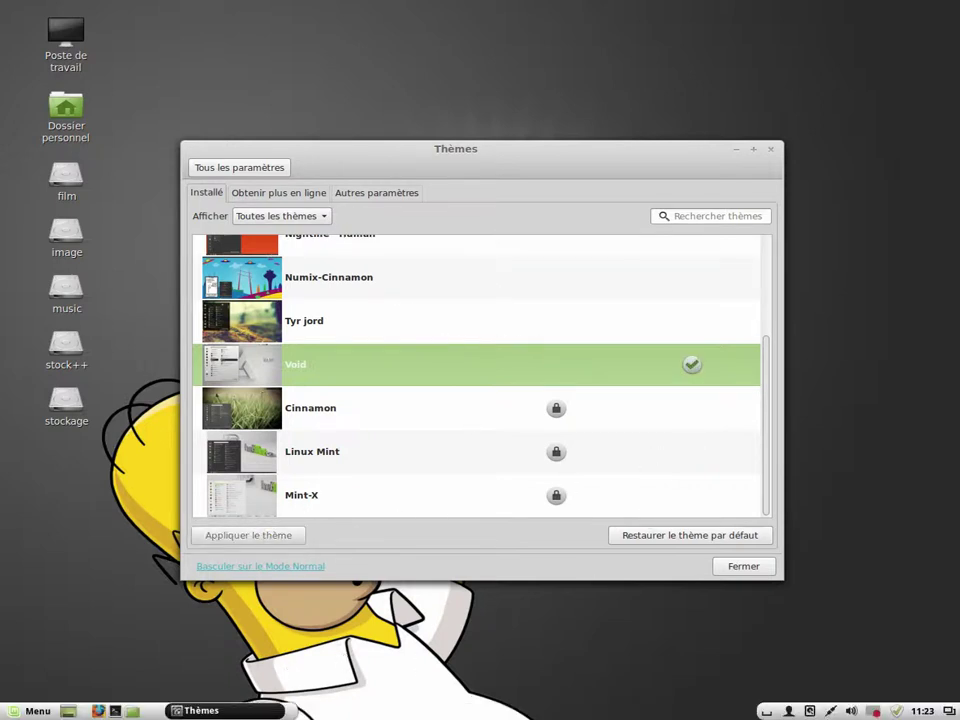
click(16, 714)
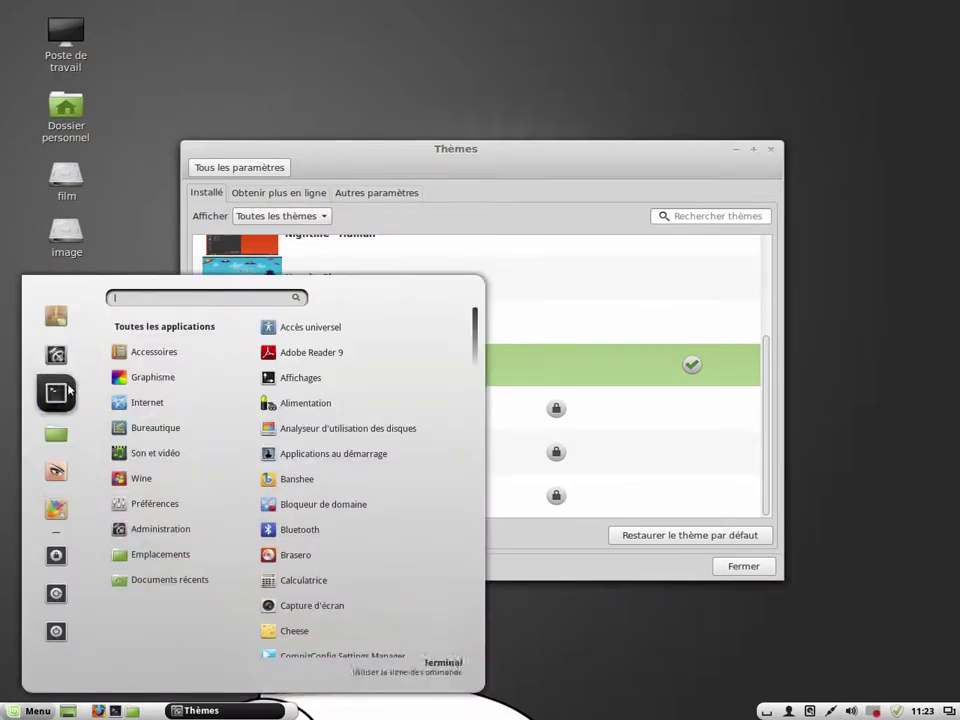
click(537, 555)
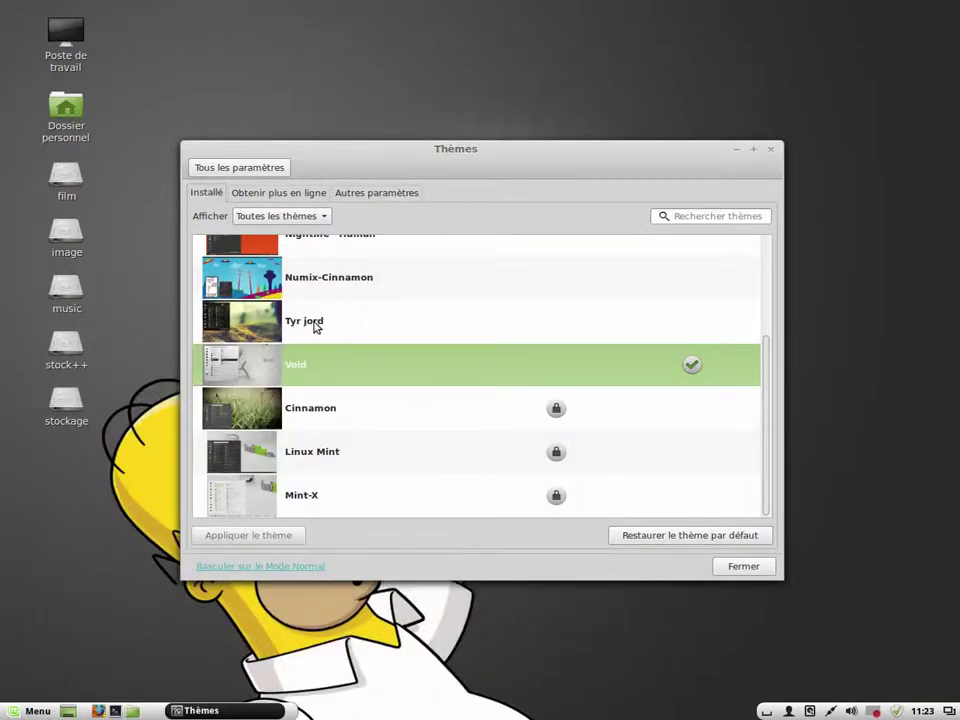
Apply the installed Numix-Cinnamon theme and preview how it styles the applications menu.
click(272, 277)
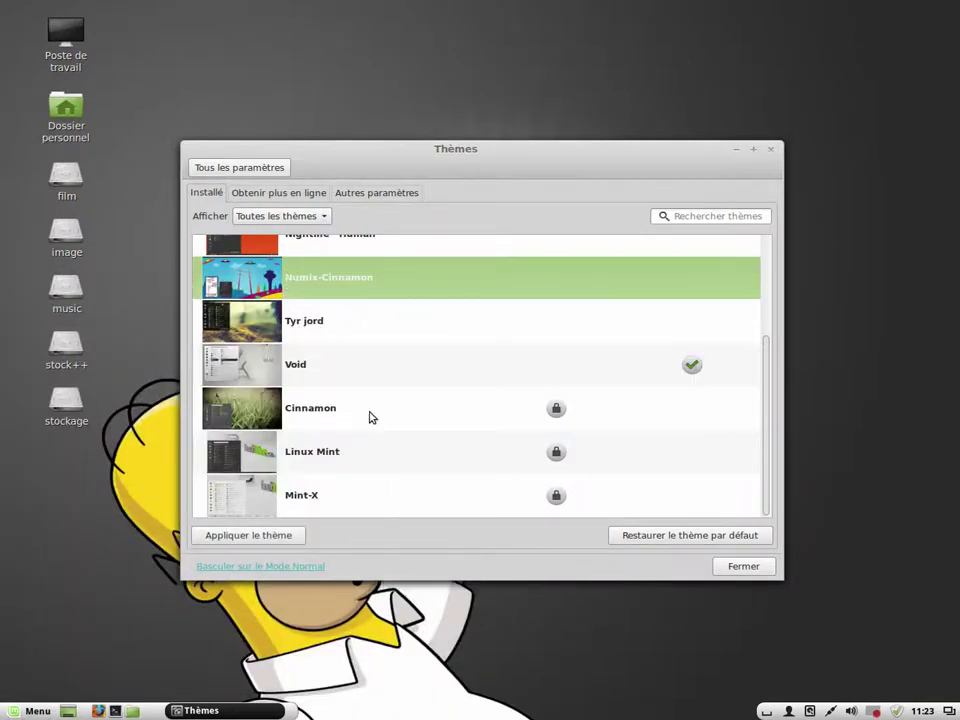
click(256, 537)
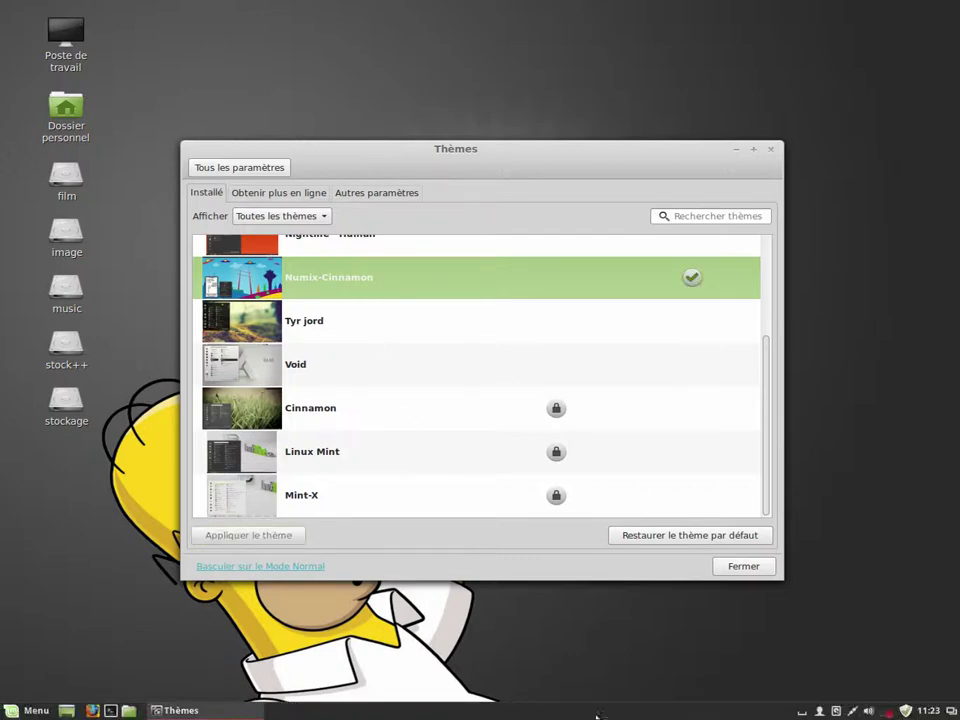
click(20, 708)
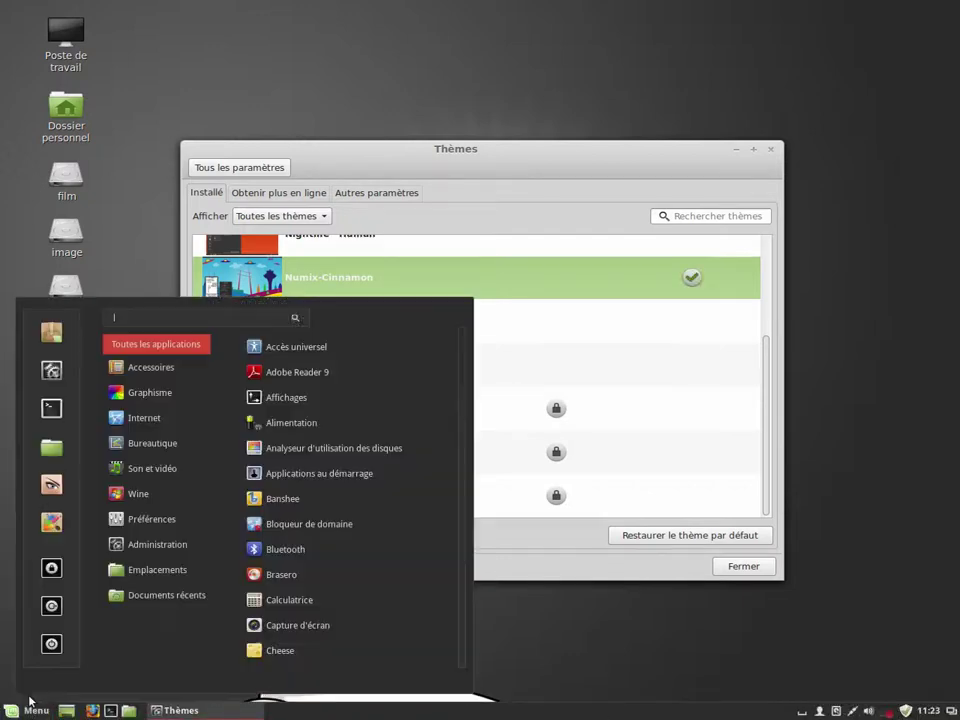
click(555, 557)
scroll(325, 338, up, 4)
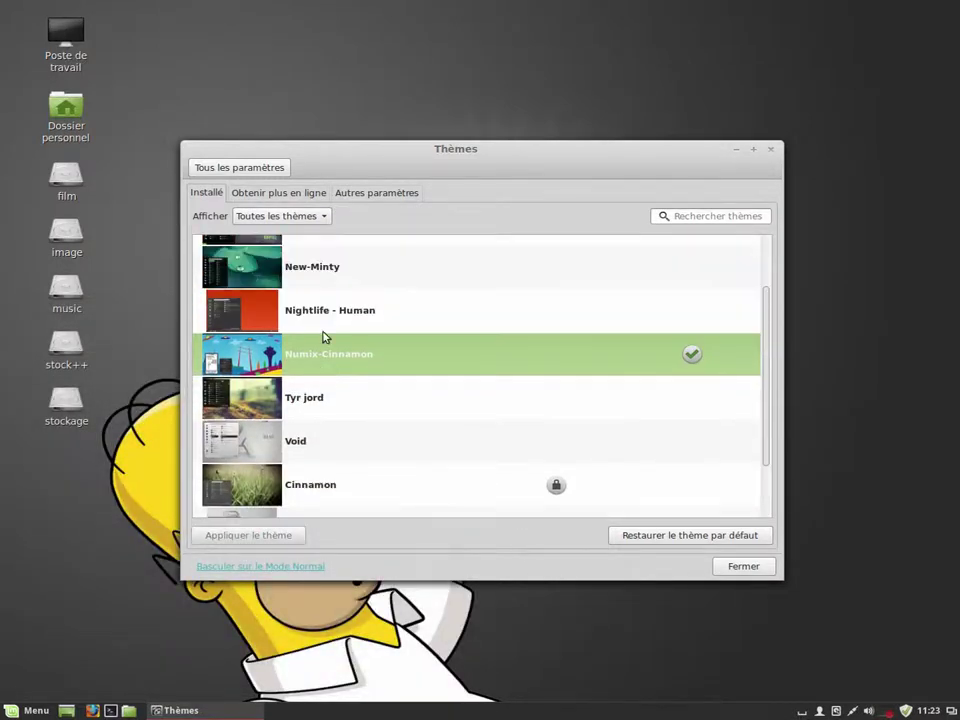
scroll(326, 340, down, 4)
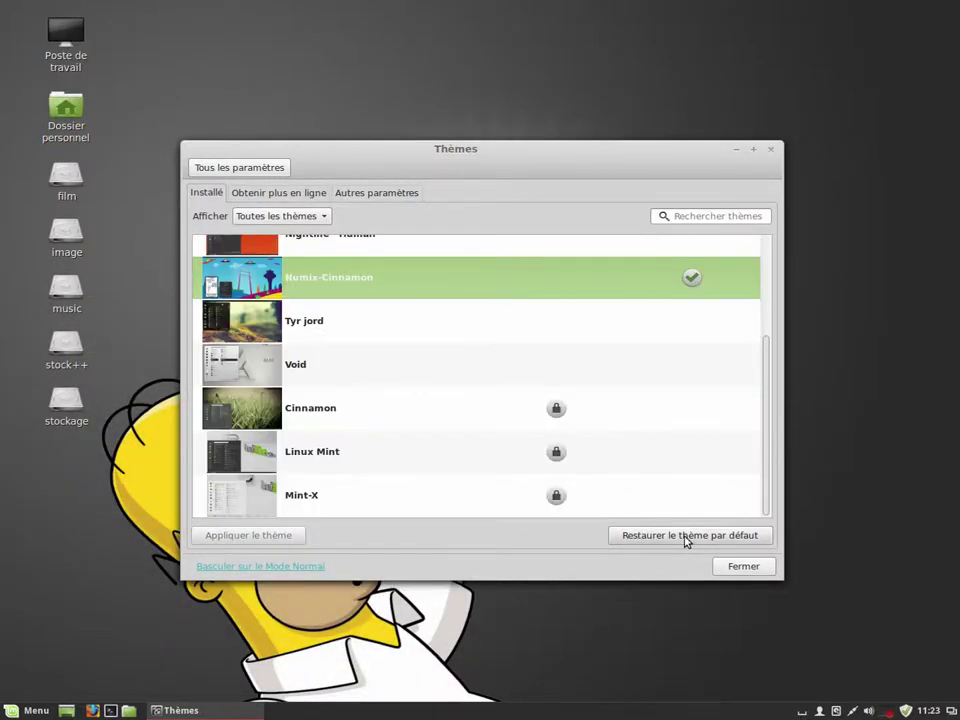
Open the Applets settings from the overview of all settings and browse the installed applets and the most popular online ones.
click(216, 170)
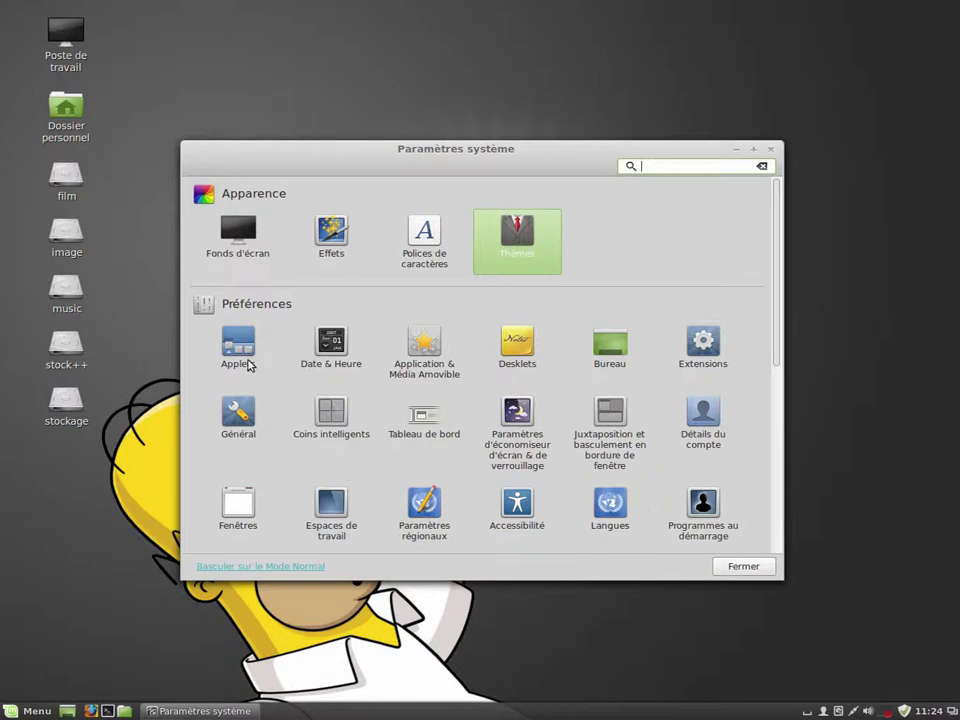
click(245, 355)
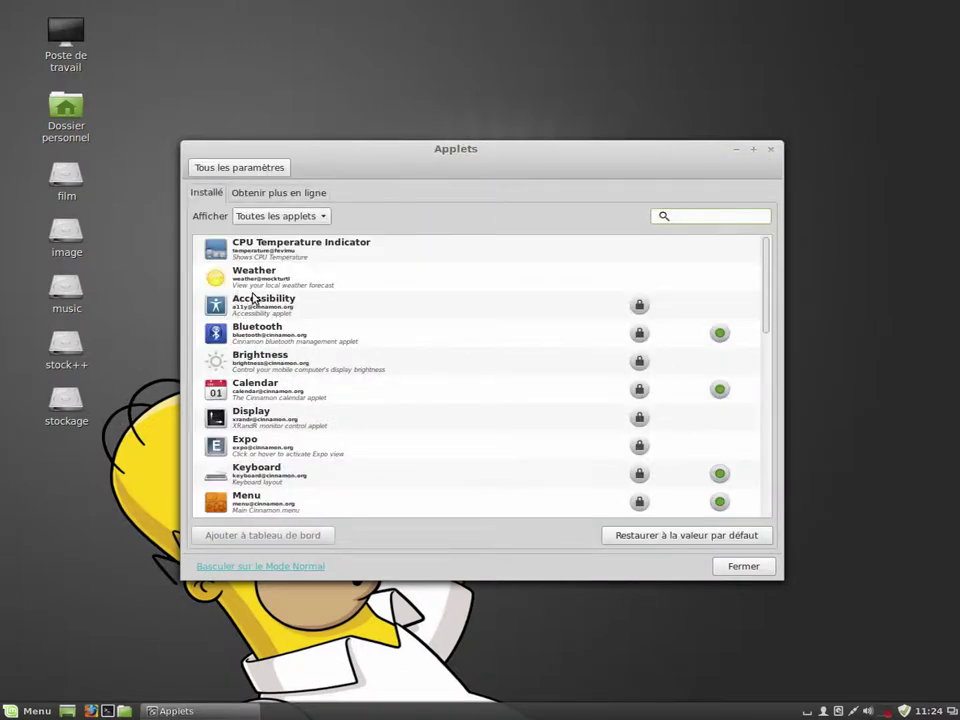
click(278, 194)
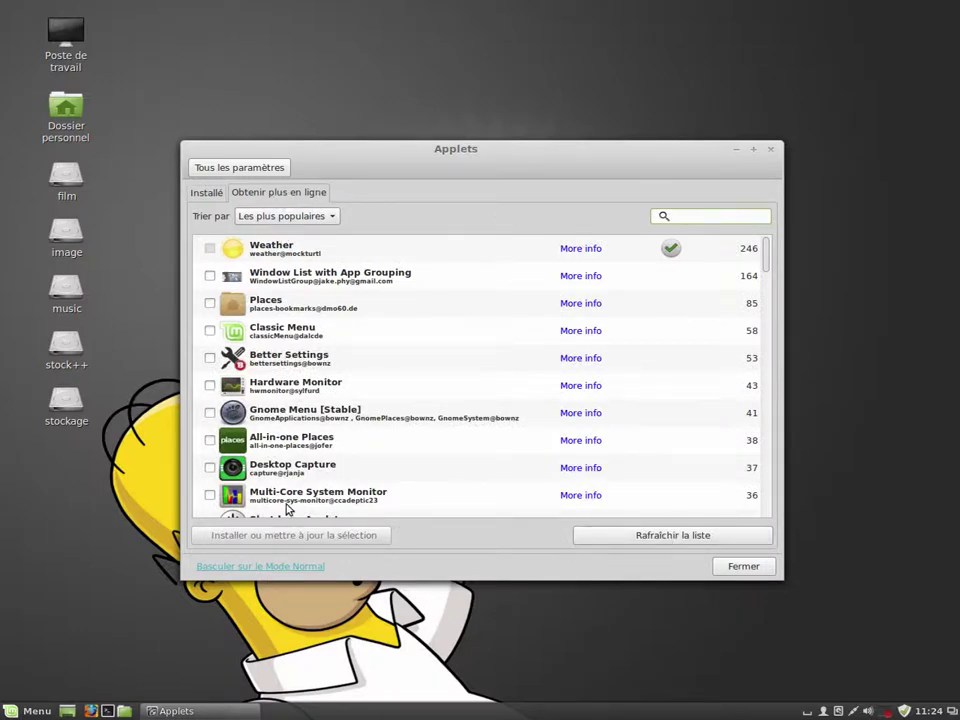
scroll(277, 399, down, 5)
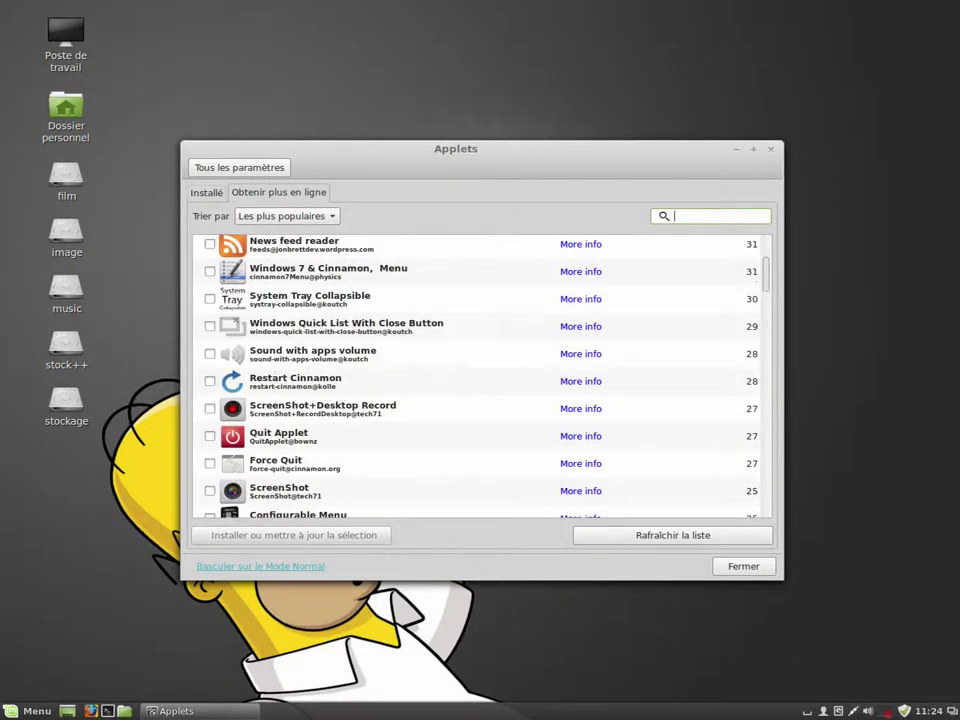
scroll(284, 401, down, 2)
scroll(284, 406, up, 7)
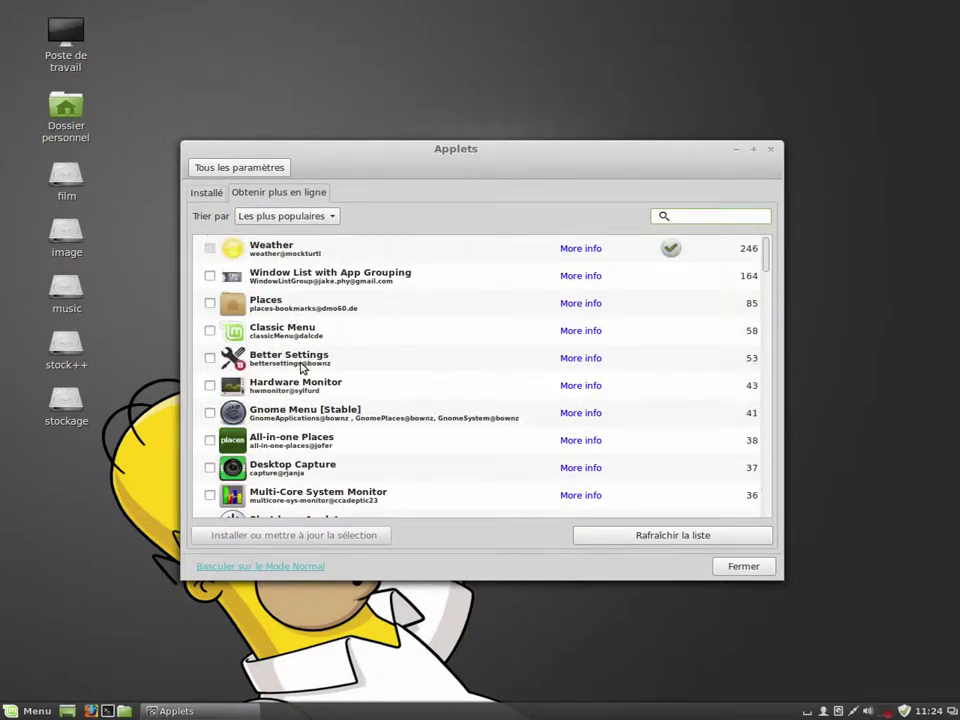
click(209, 195)
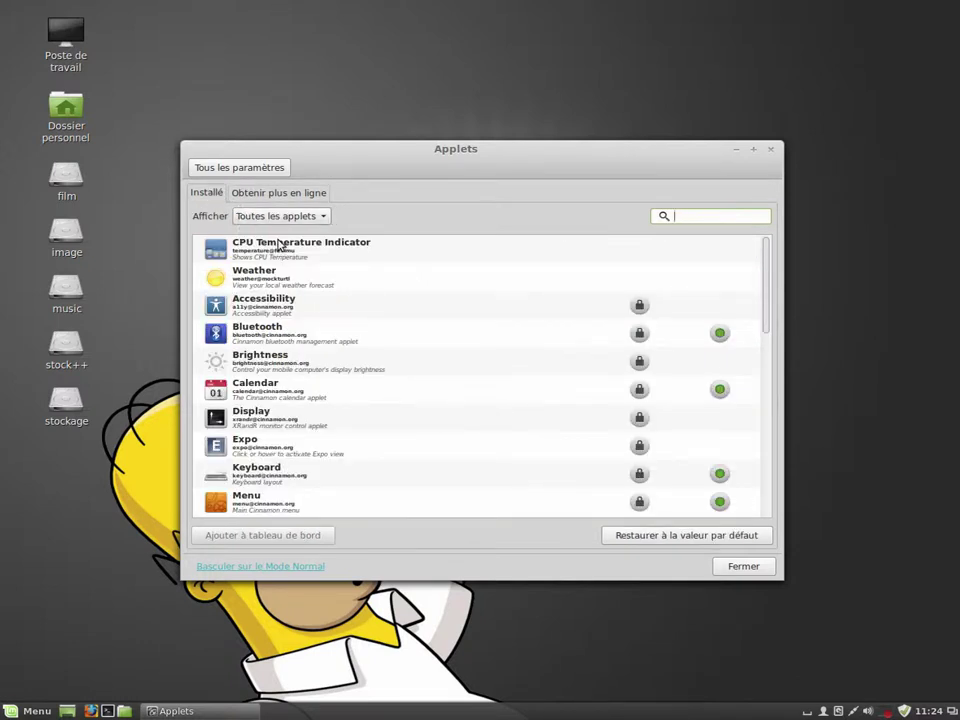
click(281, 192)
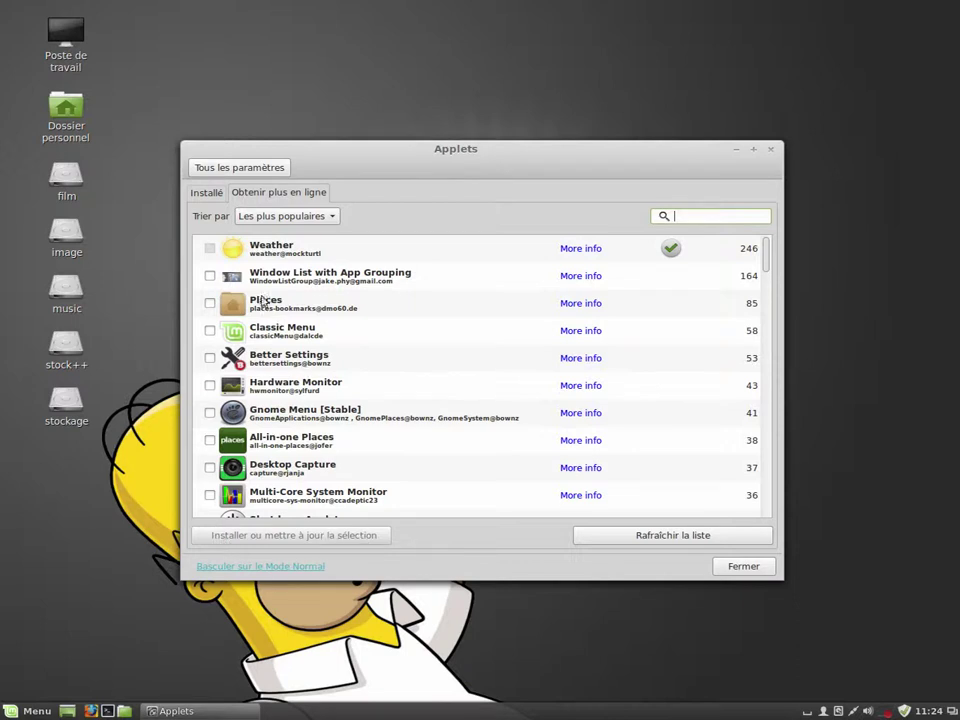
Add the installed CPU Temperature Indicator applet to the desktop panel and view its per-core temperatures.
click(214, 197)
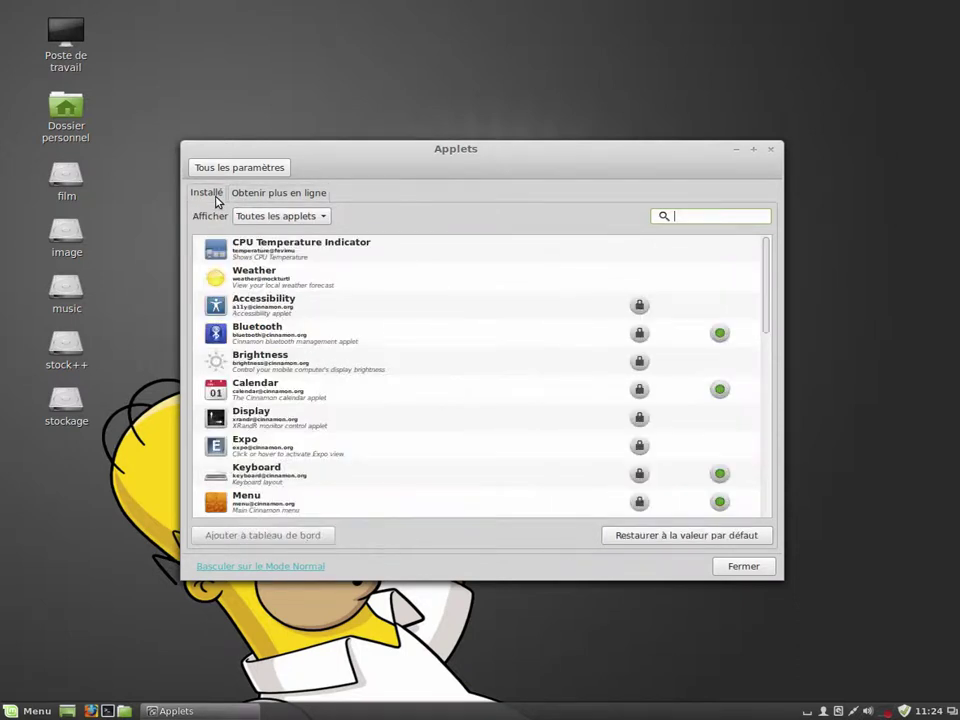
click(259, 251)
right_click(259, 251)
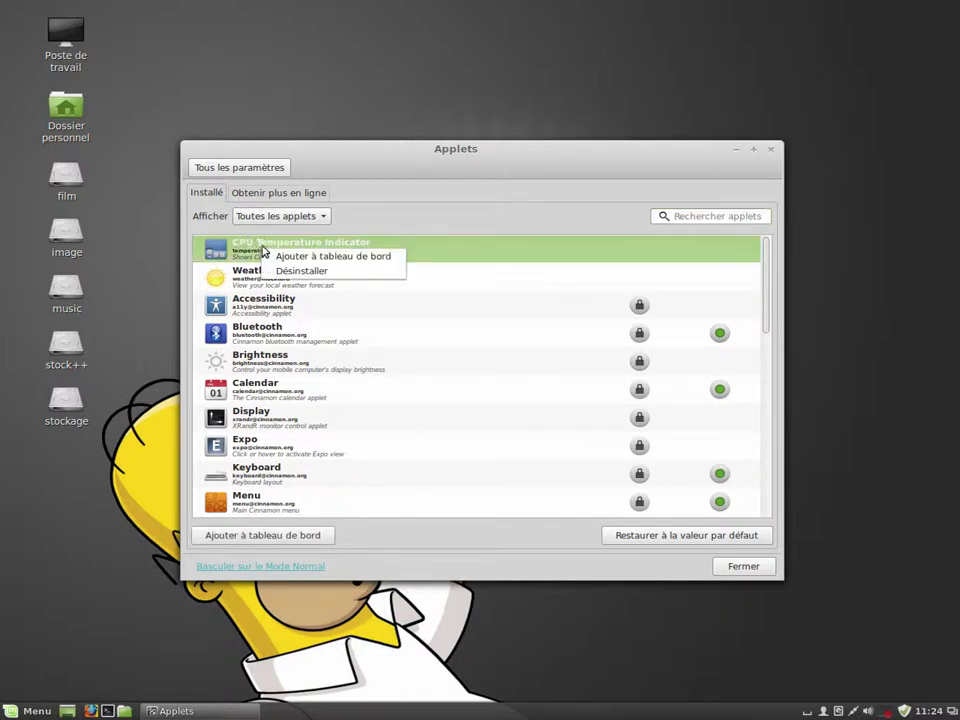
click(311, 259)
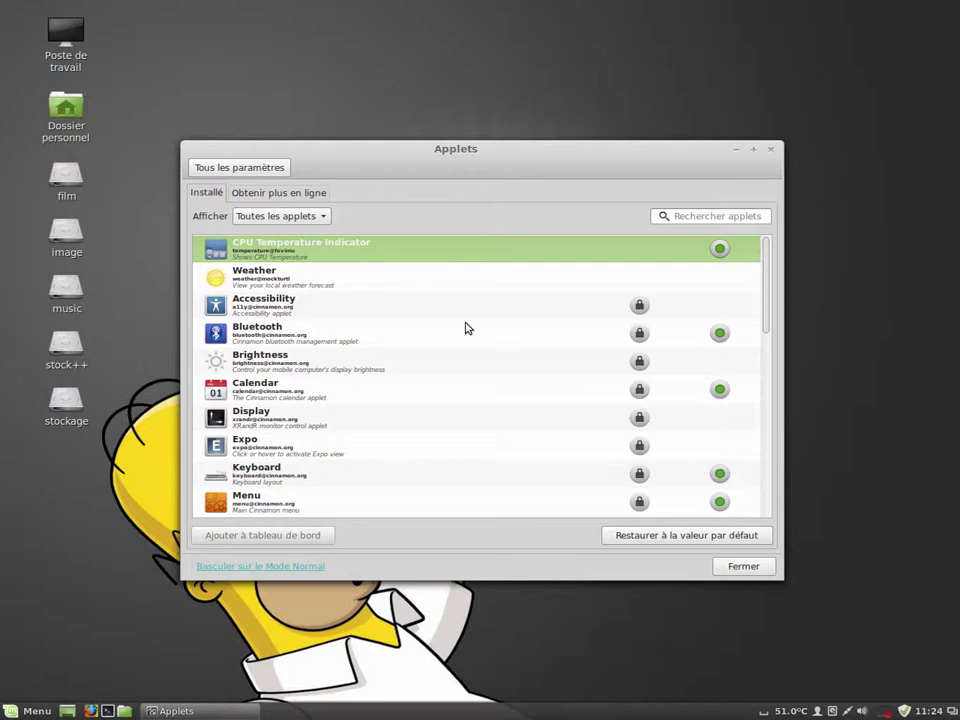
click(788, 712)
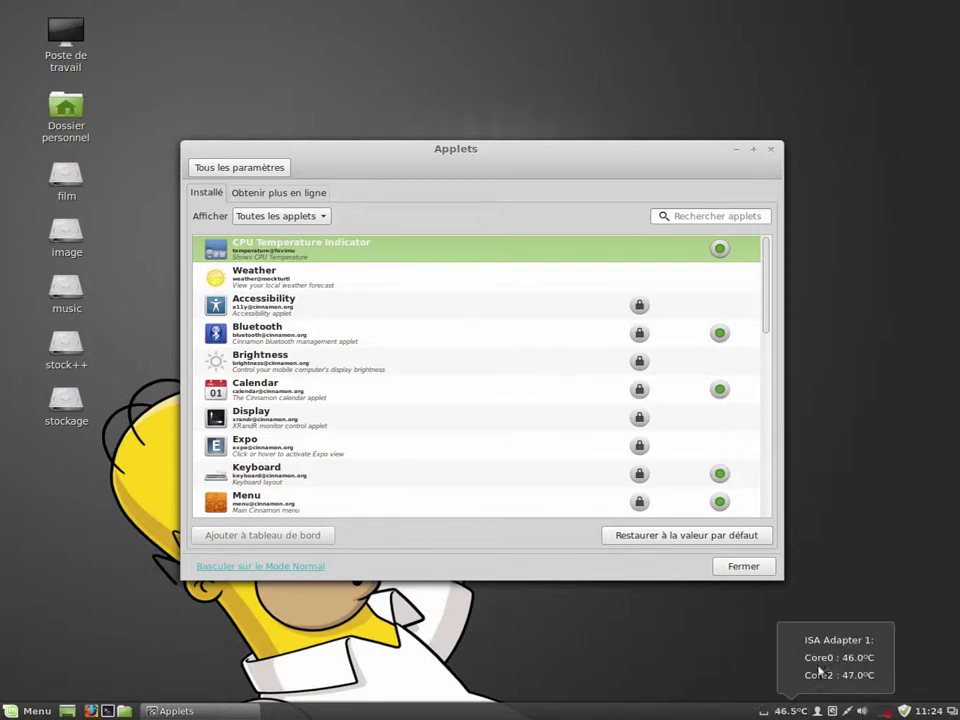
click(790, 711)
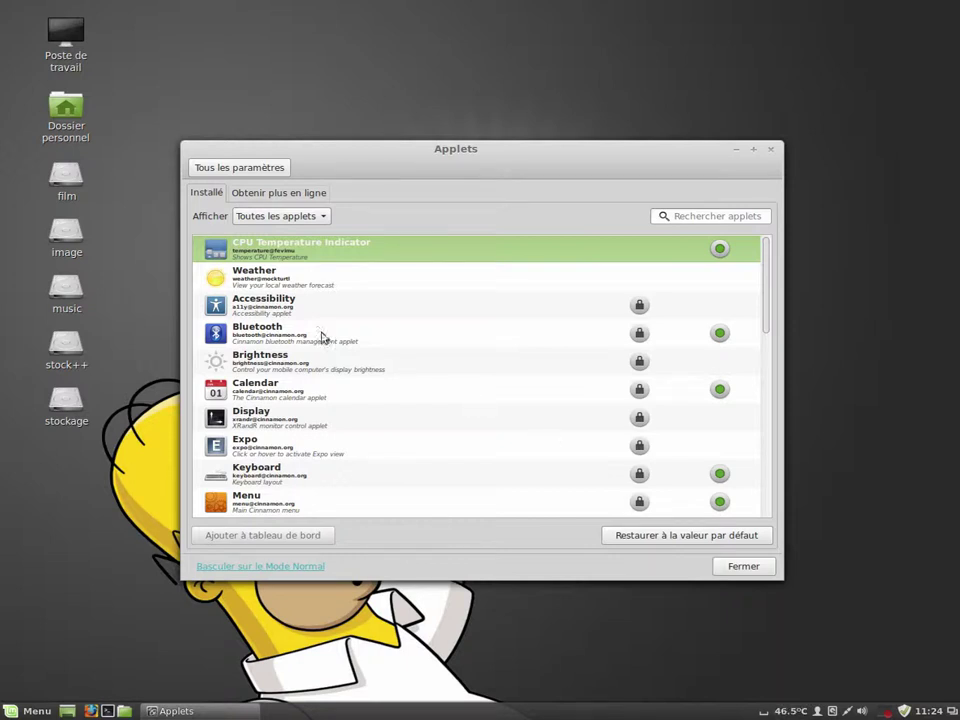
Add the installed Weather applet to the desktop panel.
click(262, 282)
right_click(286, 280)
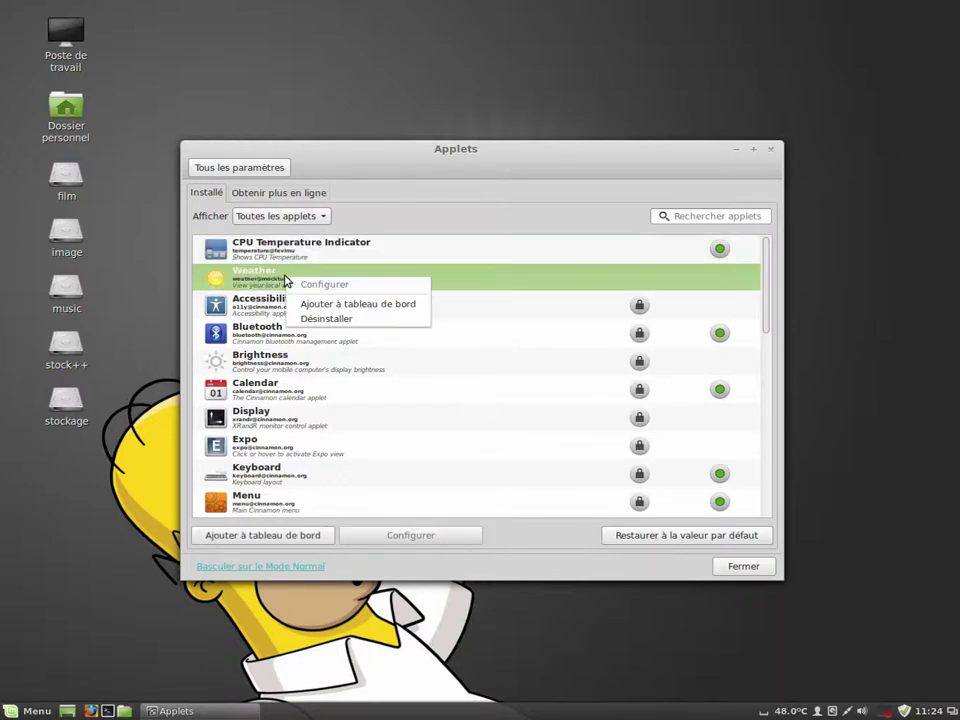
click(331, 305)
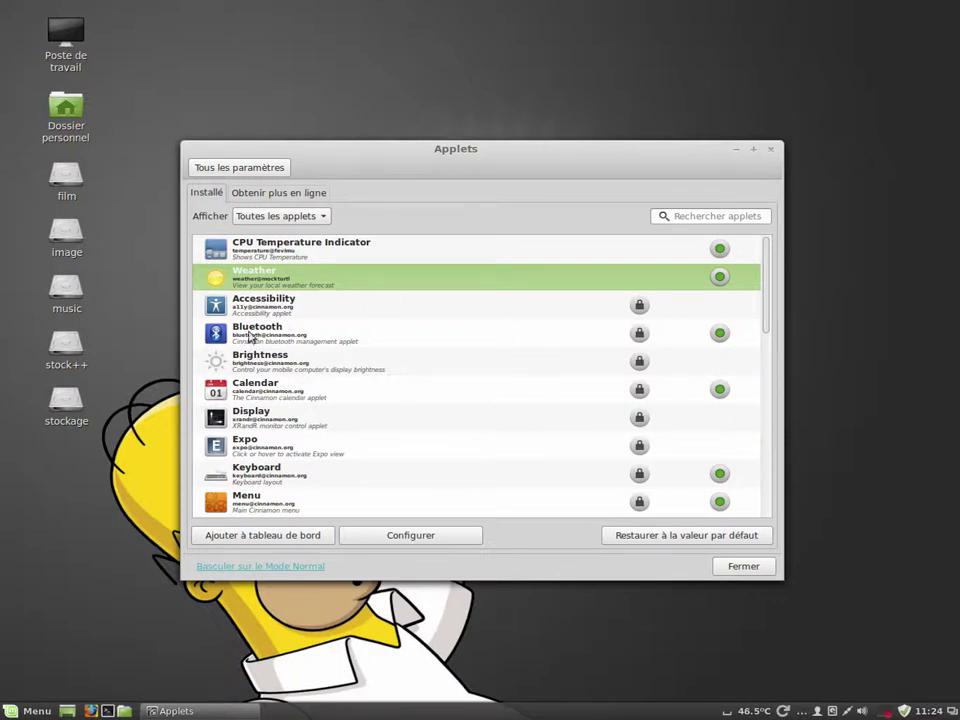
Open the Weather applet's configuration and launch its WOEID lookup page in Firefox.
right_click(352, 283)
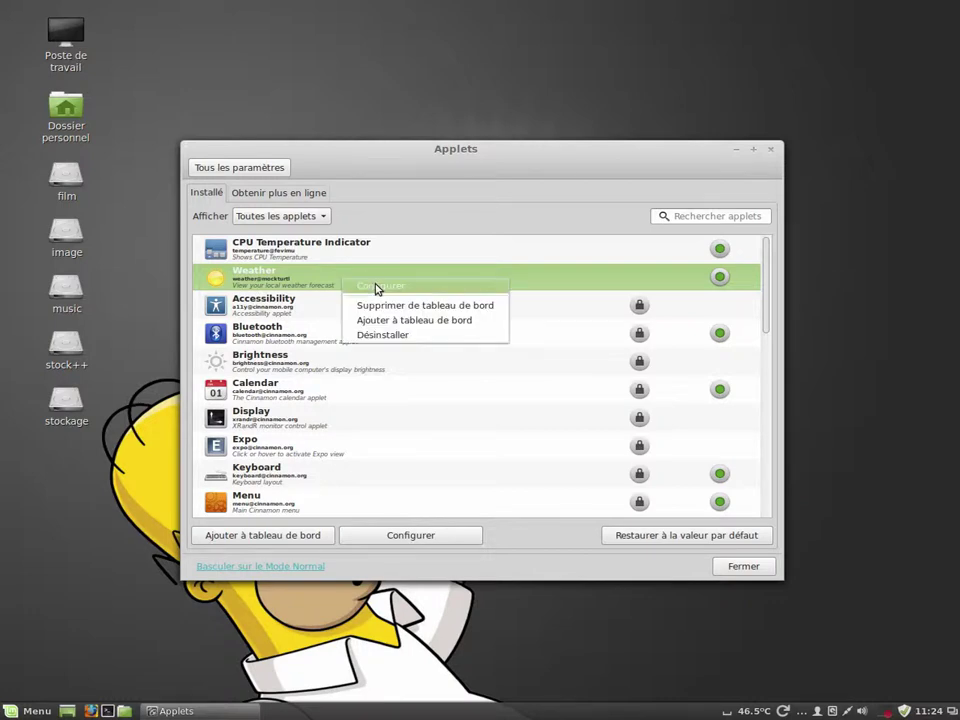
click(376, 286)
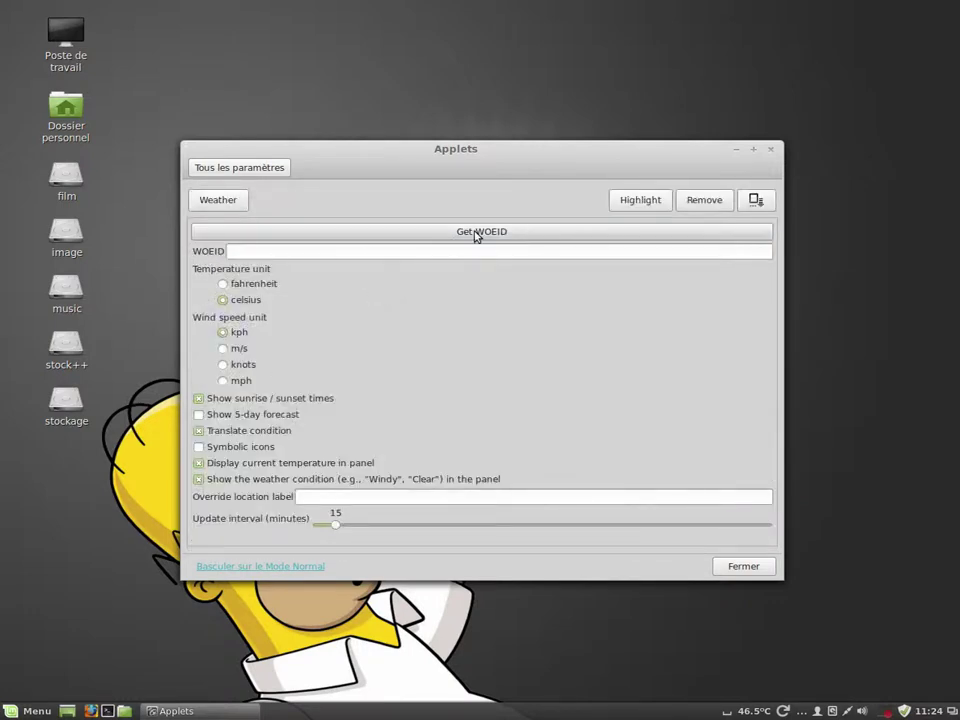
click(448, 238)
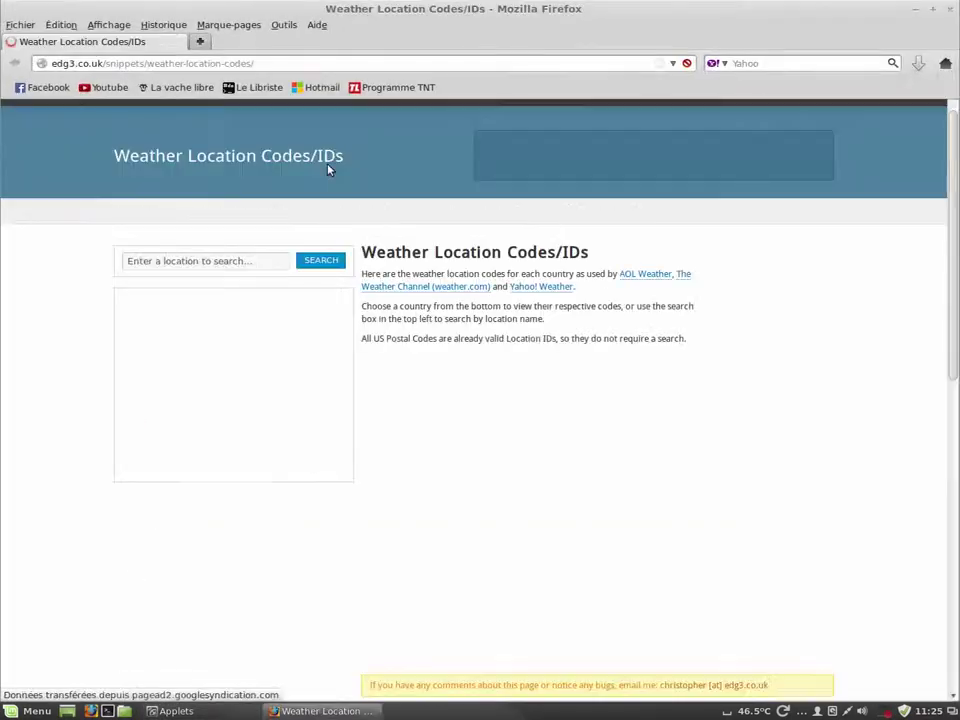
Search the Weather Location Codes/IDs page for bordeaux.
click(246, 261)
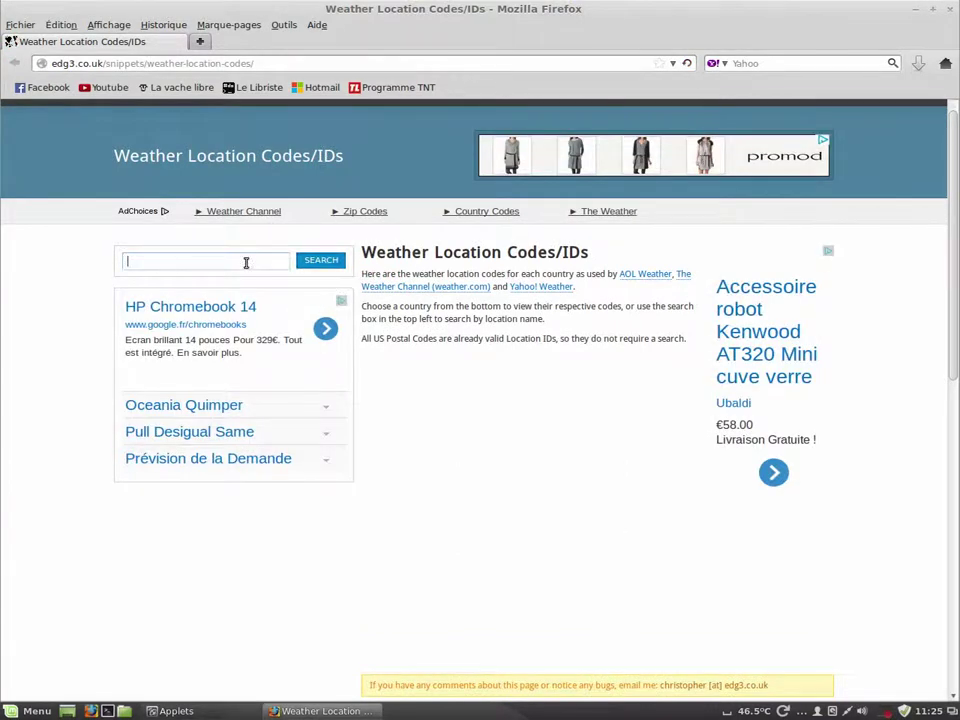
text(bo)
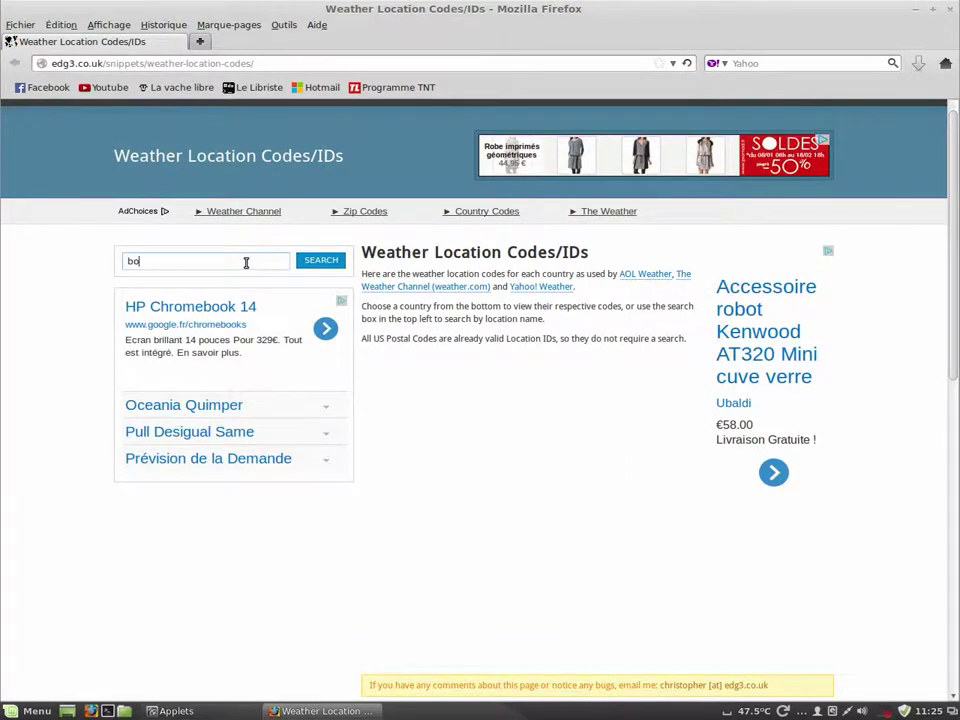
text(rdeaux)
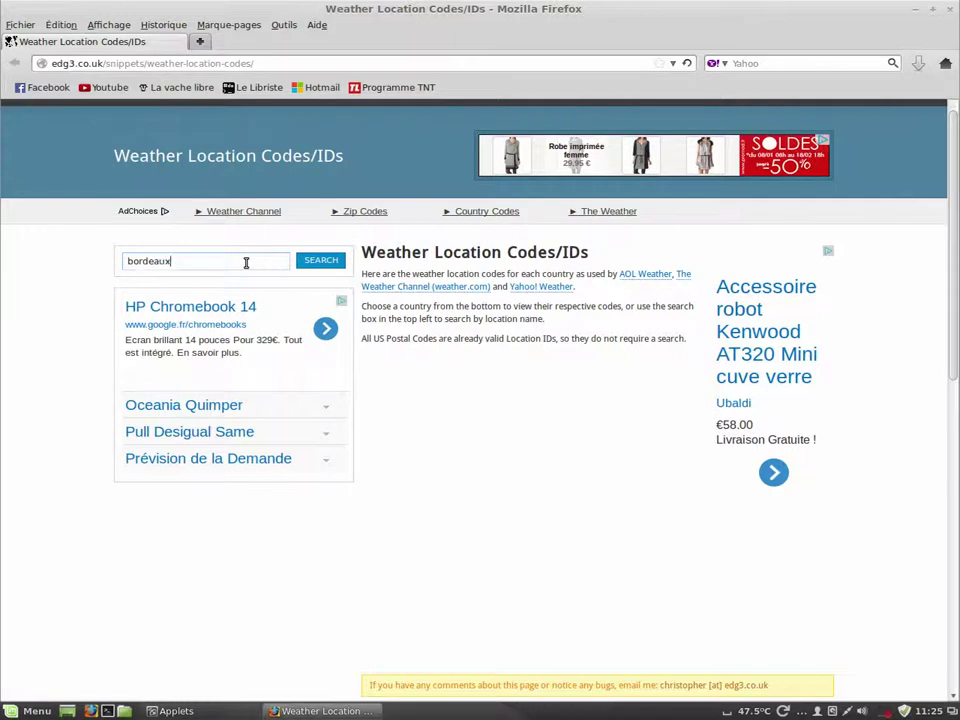
key(Return)
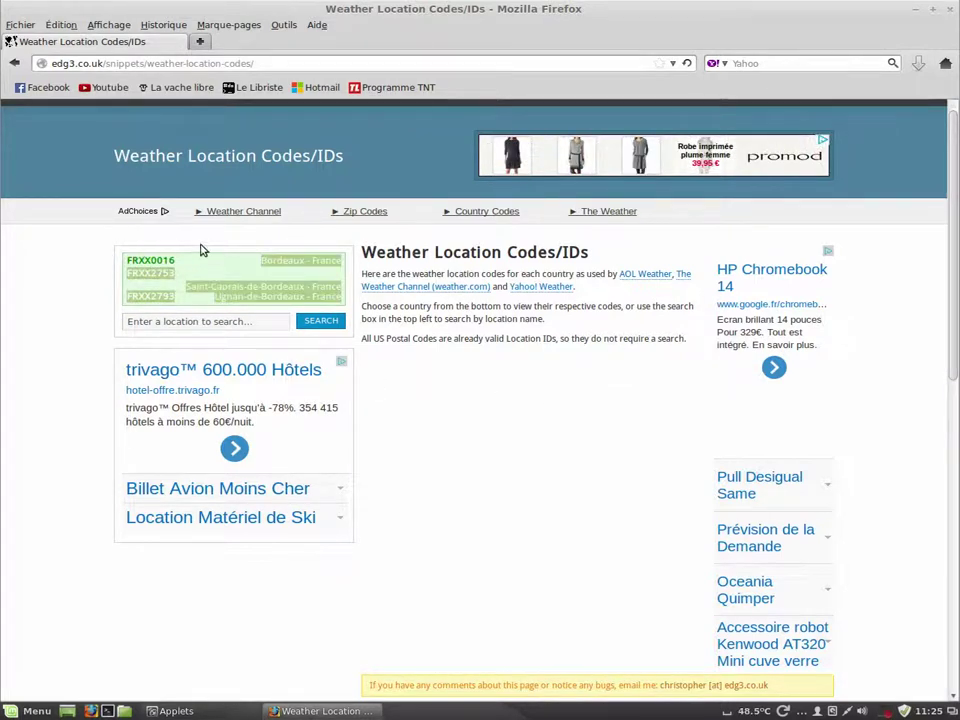
Examine the location codes listed for Bordeaux and the country list further down the page.
drag(116, 256, 464, 405)
scroll(464, 405, down, 4)
scroll(478, 399, up, 4)
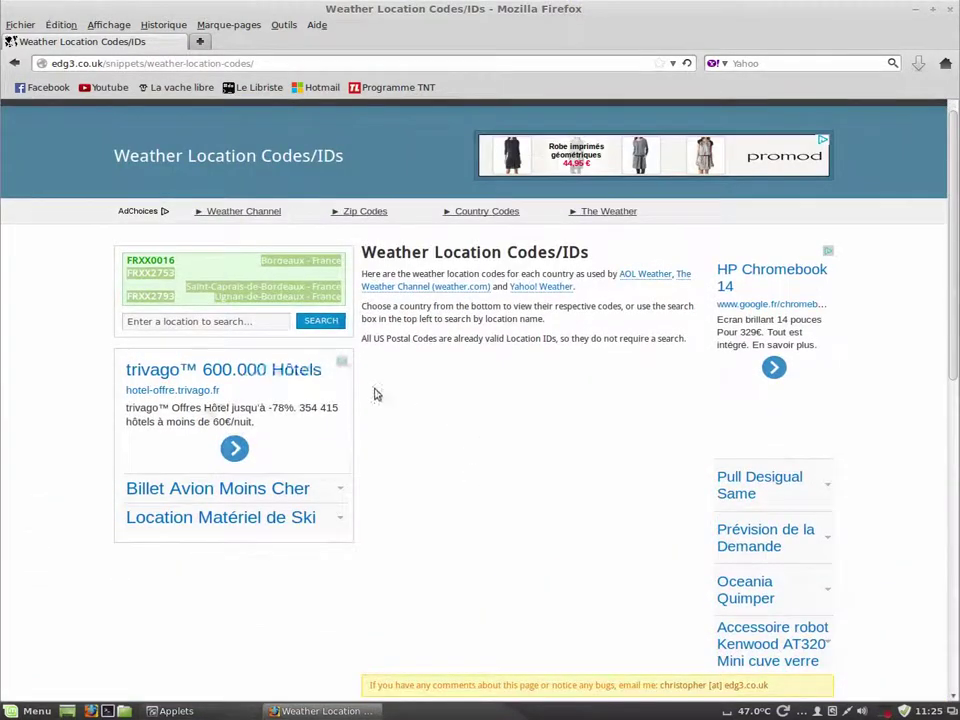
click(142, 262)
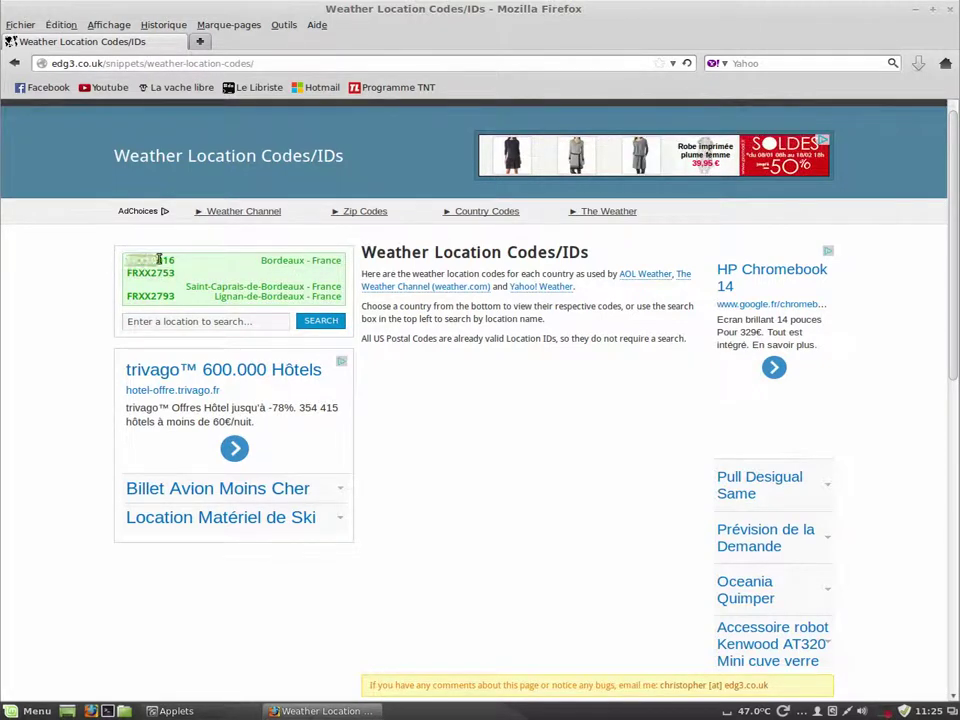
scroll(615, 362, down, 3)
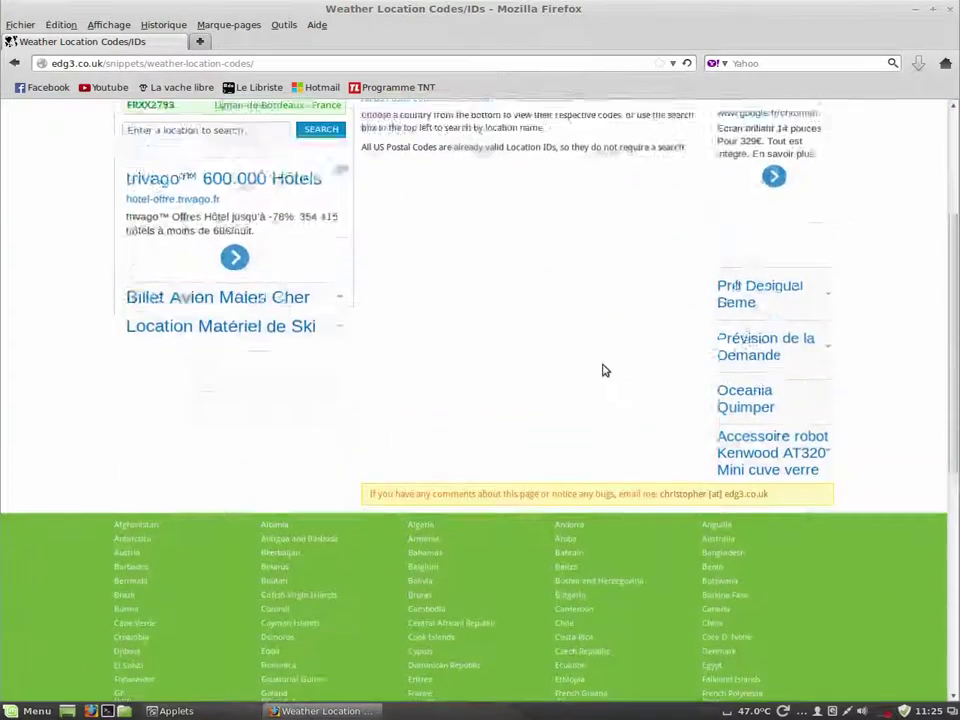
Copy Bordeaux's location code FRXX0016 from the web page into the Weather applet's WOEID setting and view the resulting weather details.
scroll(604, 371, up, 3)
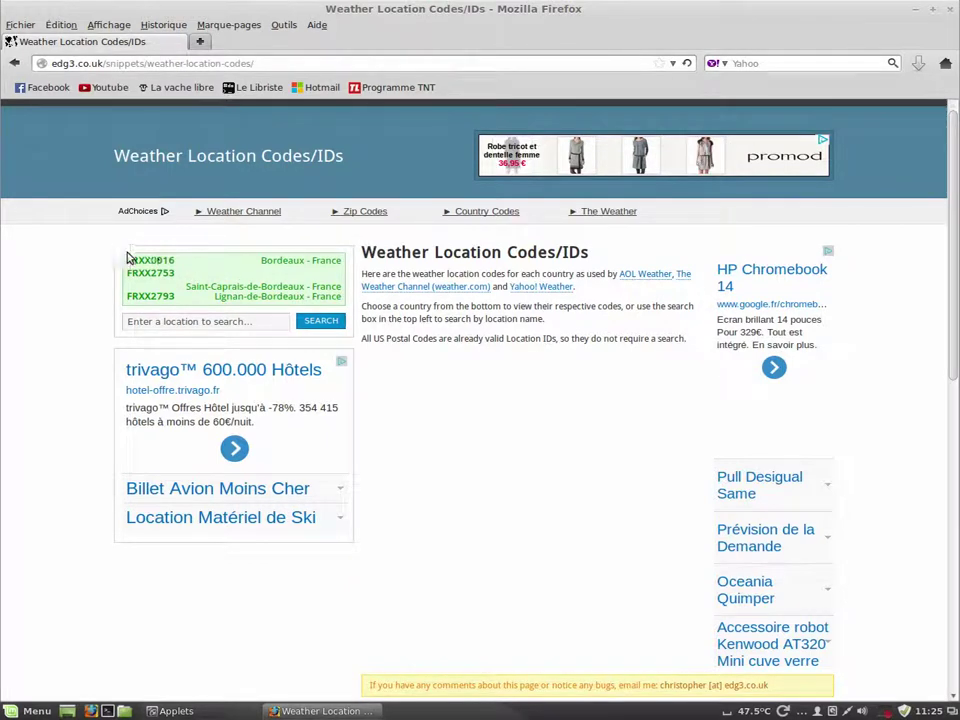
drag(127, 259, 180, 264)
key(ctrl+c)
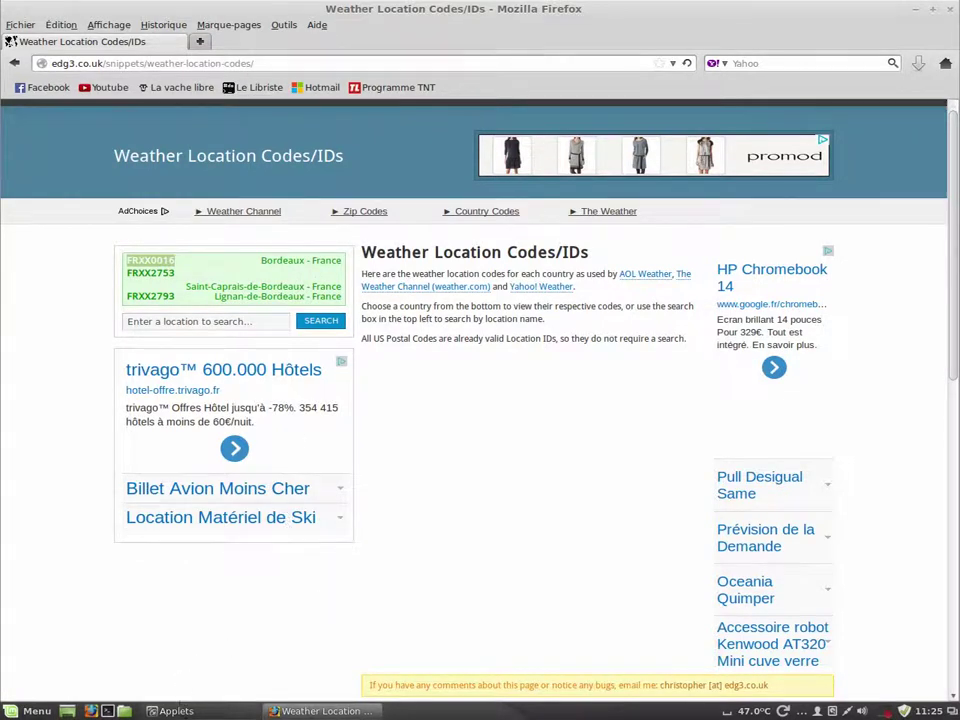
click(170, 711)
click(298, 251)
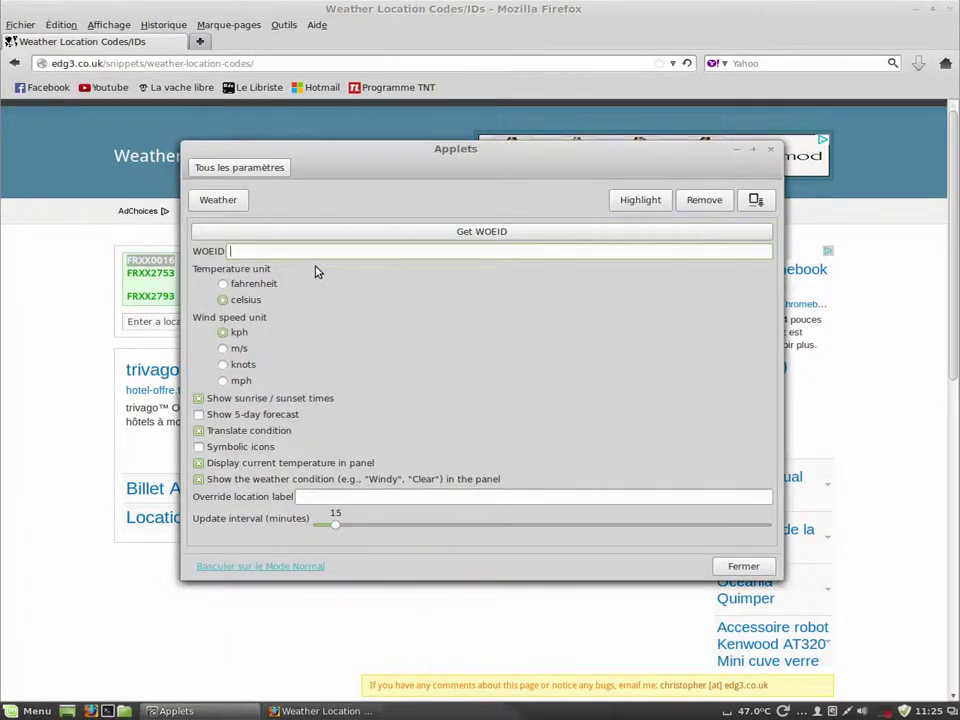
key(ctrl+v)
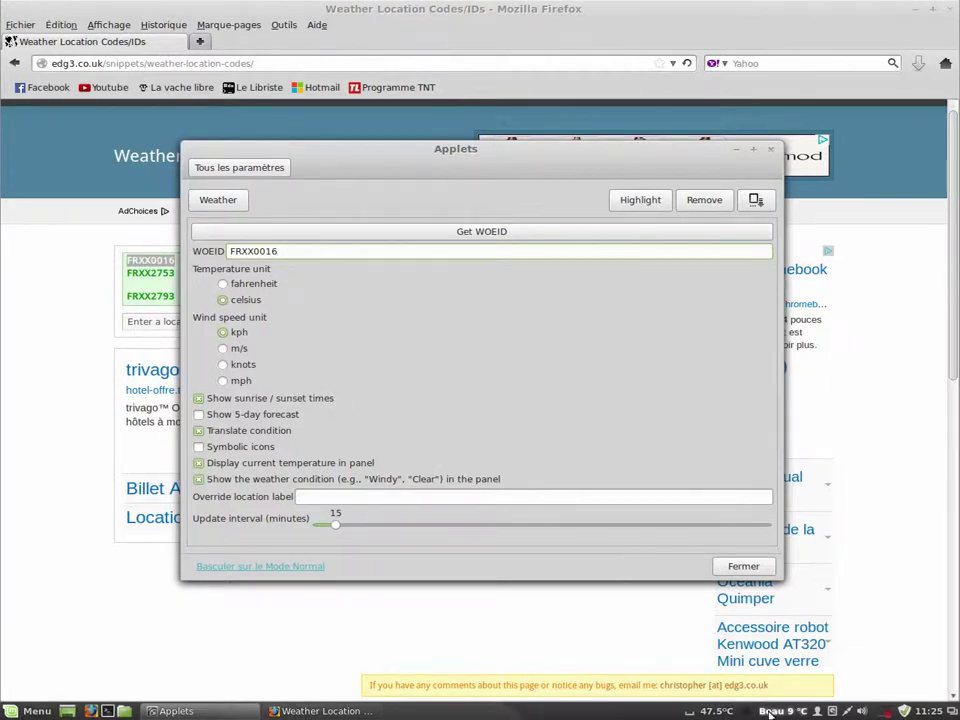
click(769, 711)
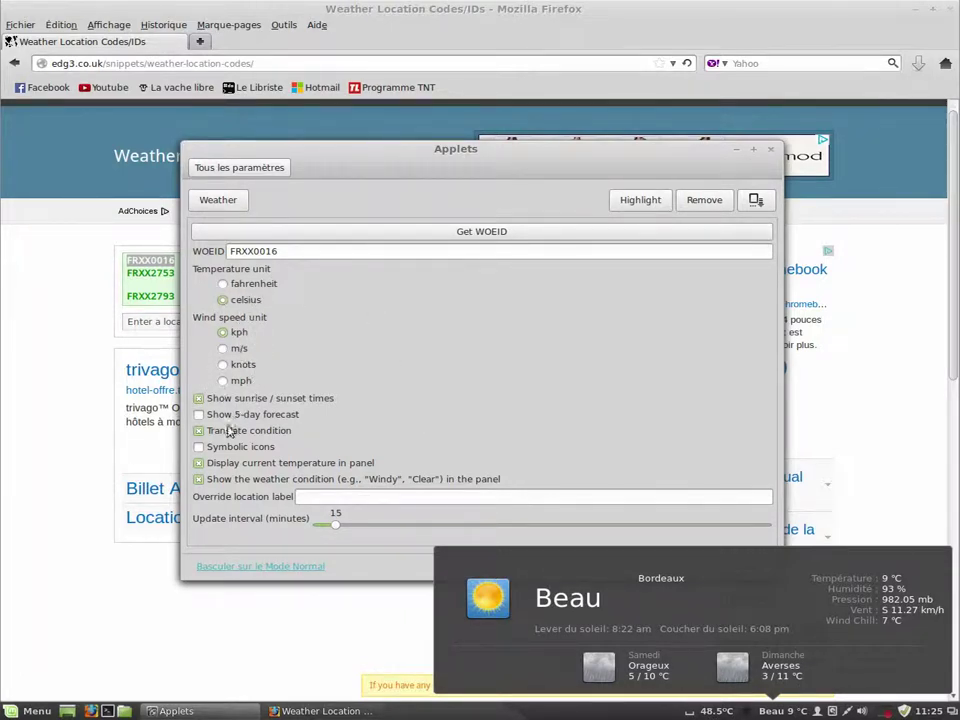
Enable the 5-day forecast for the Weather applet, check its forecast popup, and return to the full settings overview.
click(198, 415)
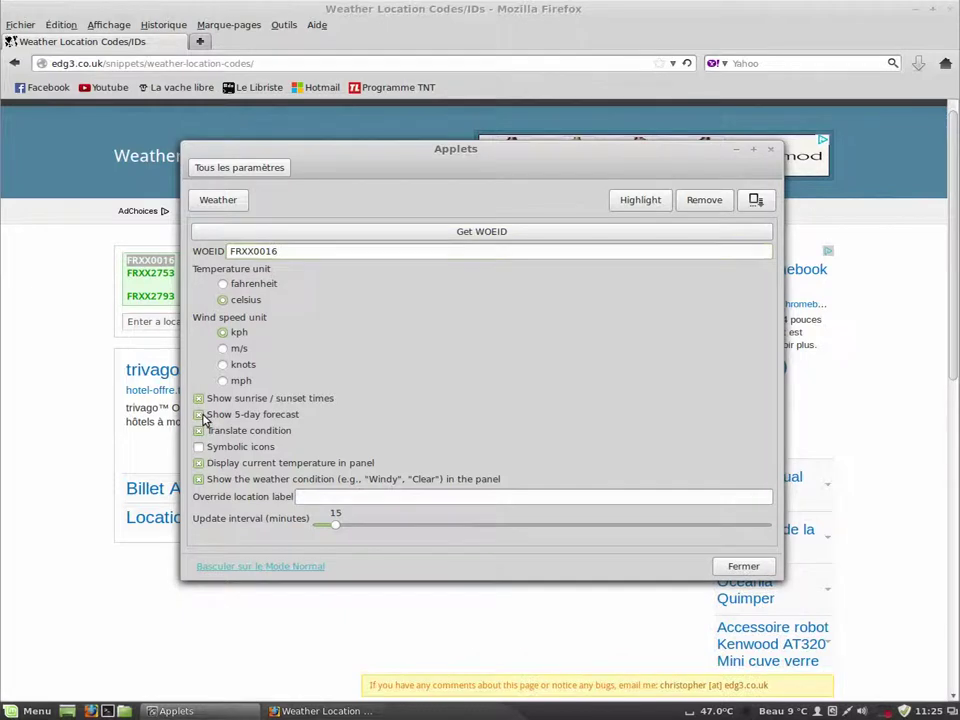
click(785, 711)
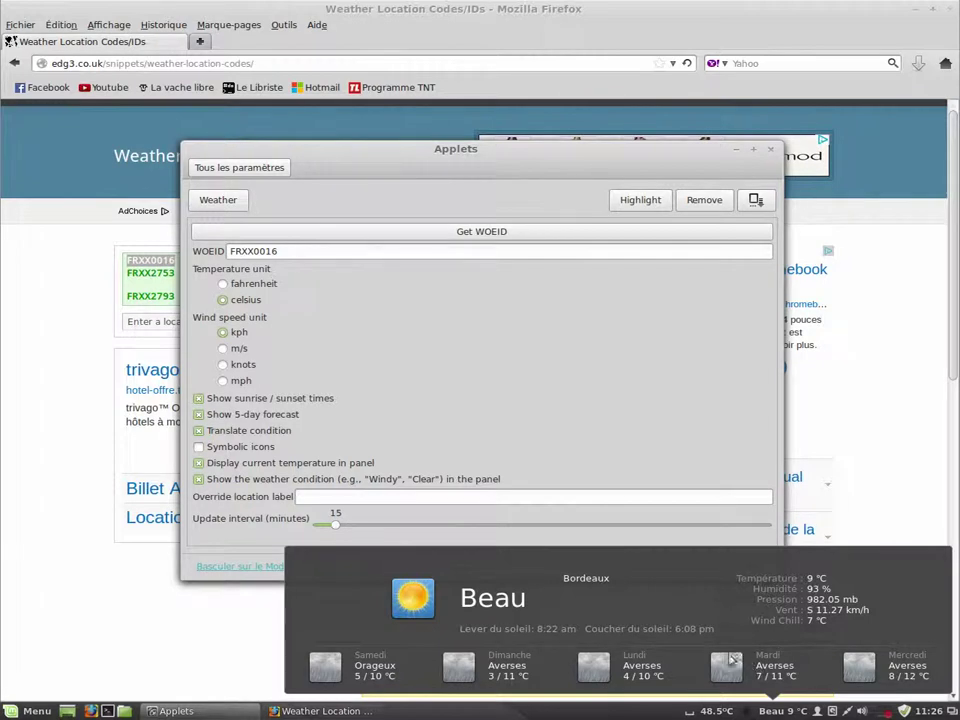
click(476, 174)
click(268, 167)
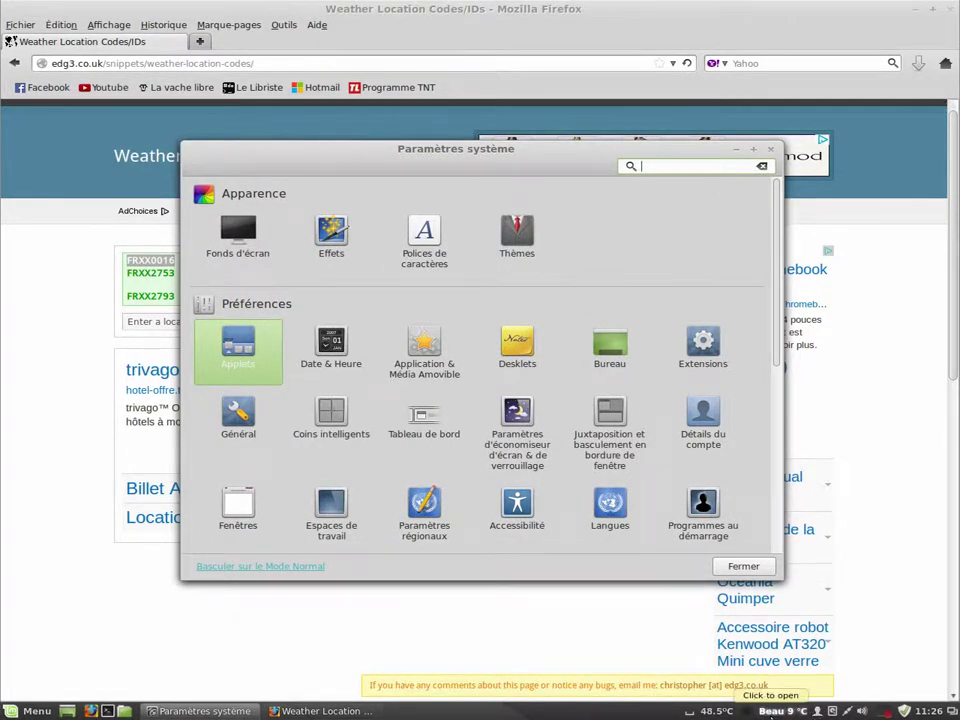
click(783, 711)
click(783, 711)
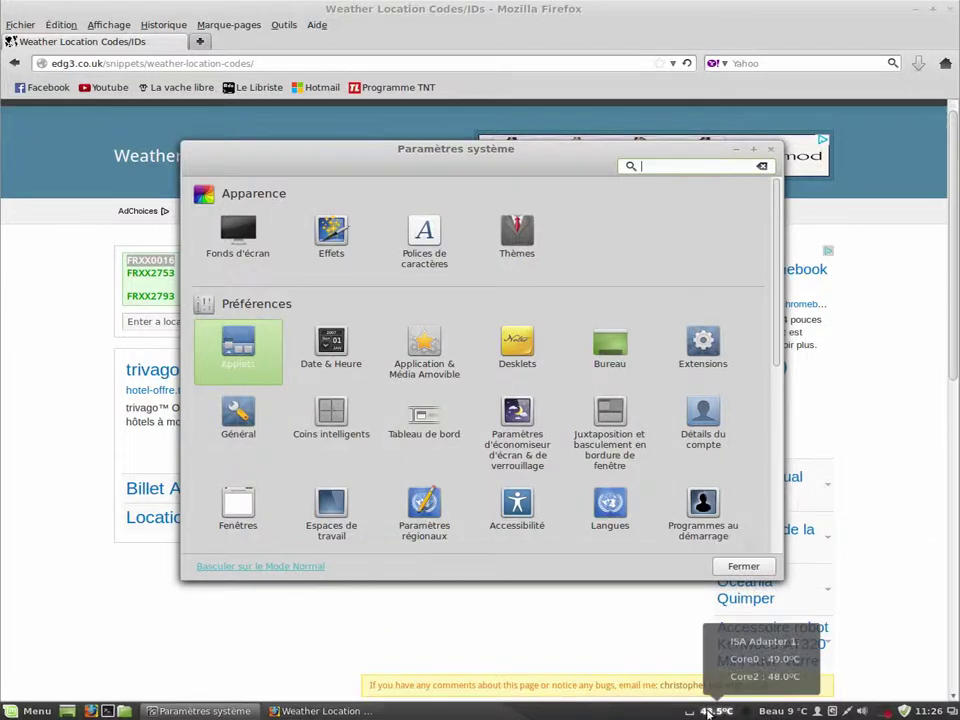
Add the installed Trash applet to the desktop panel from the Applets settings.
click(250, 340)
scroll(356, 366, down, 5)
scroll(356, 366, down, 3)
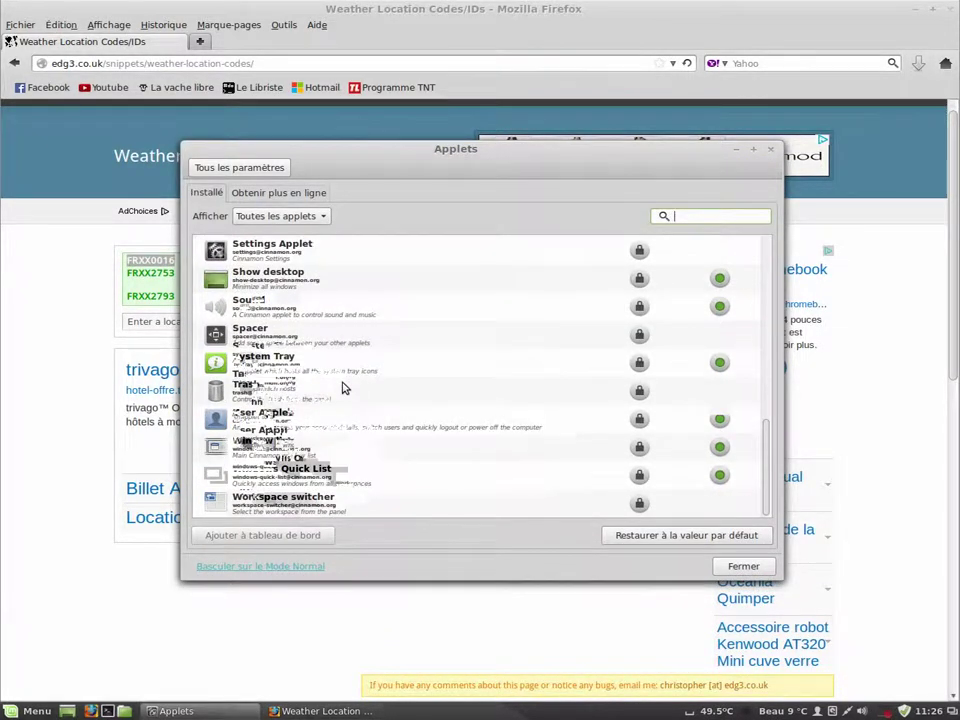
click(258, 390)
right_click(259, 390)
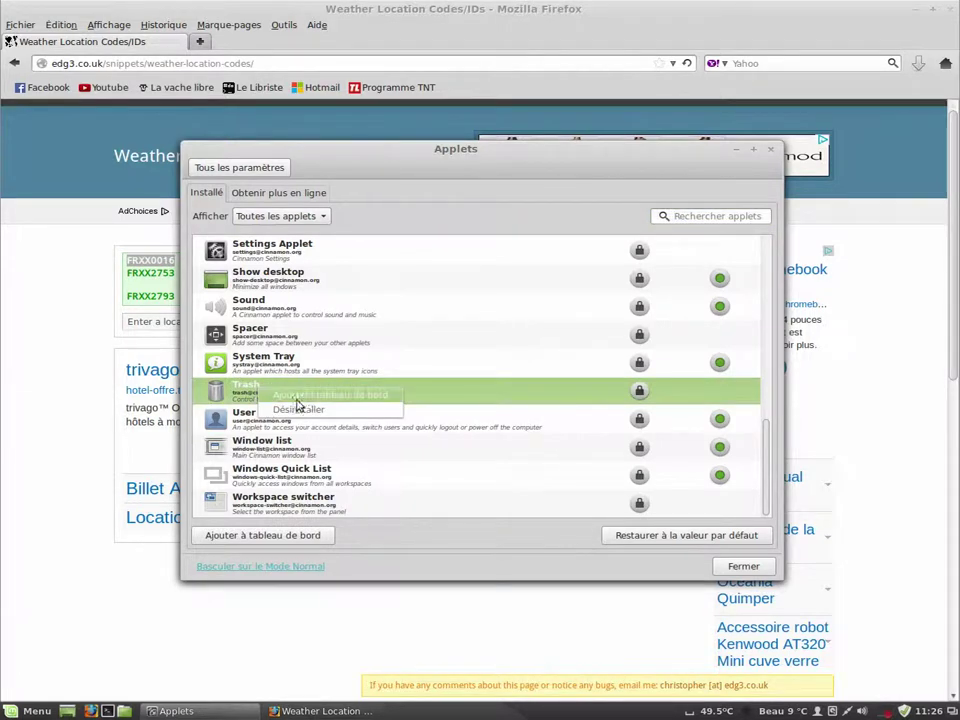
click(304, 397)
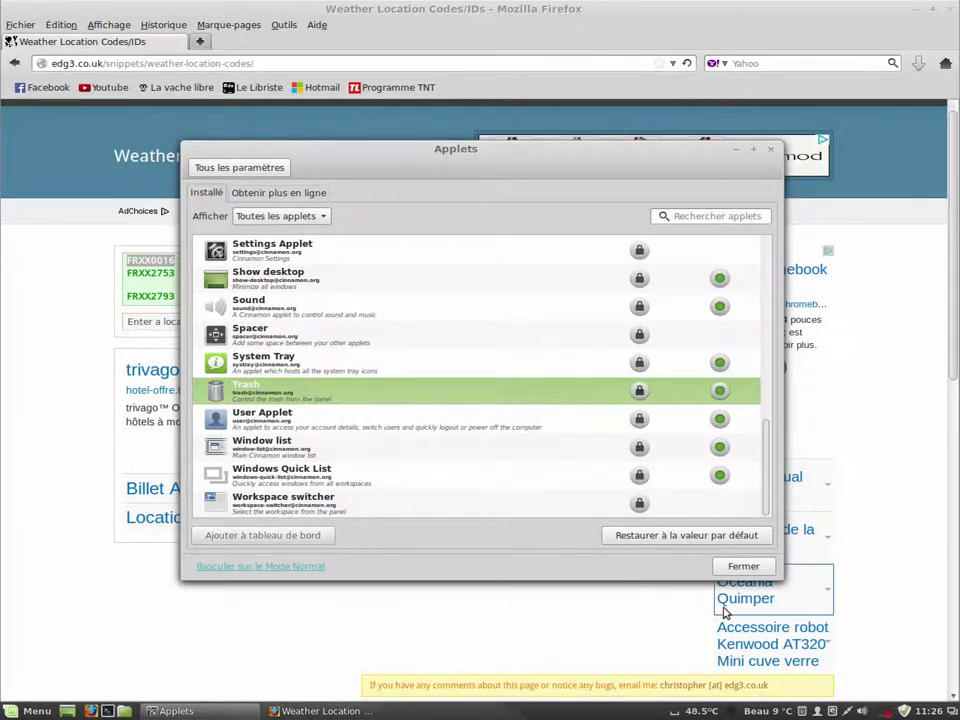
Open the trash folder from its new panel applet, close it, and return to the settings overview.
click(802, 713)
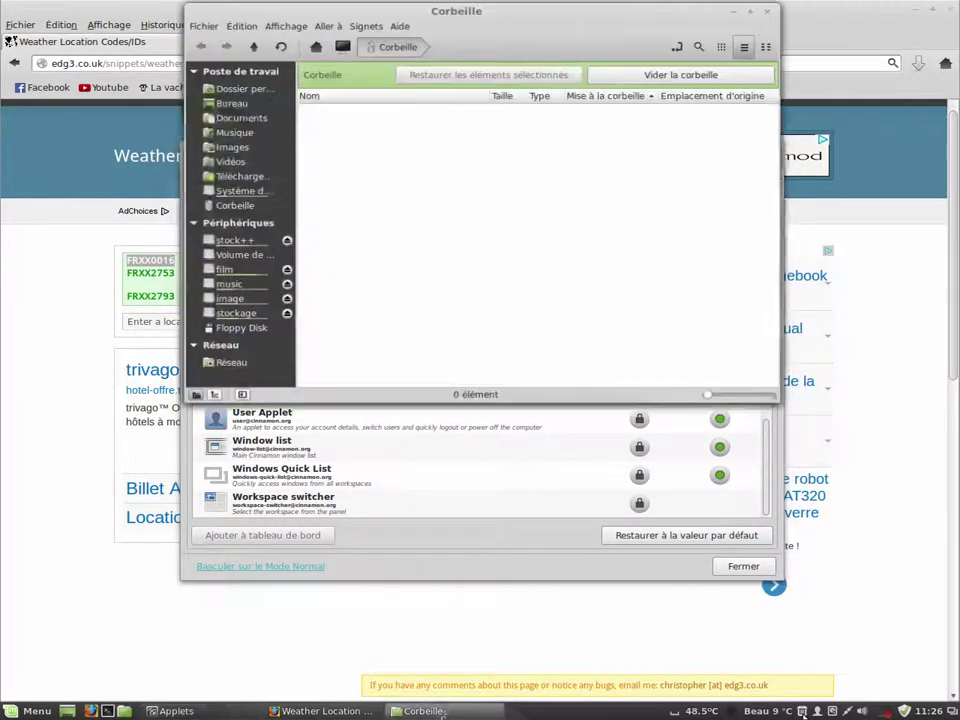
click(770, 9)
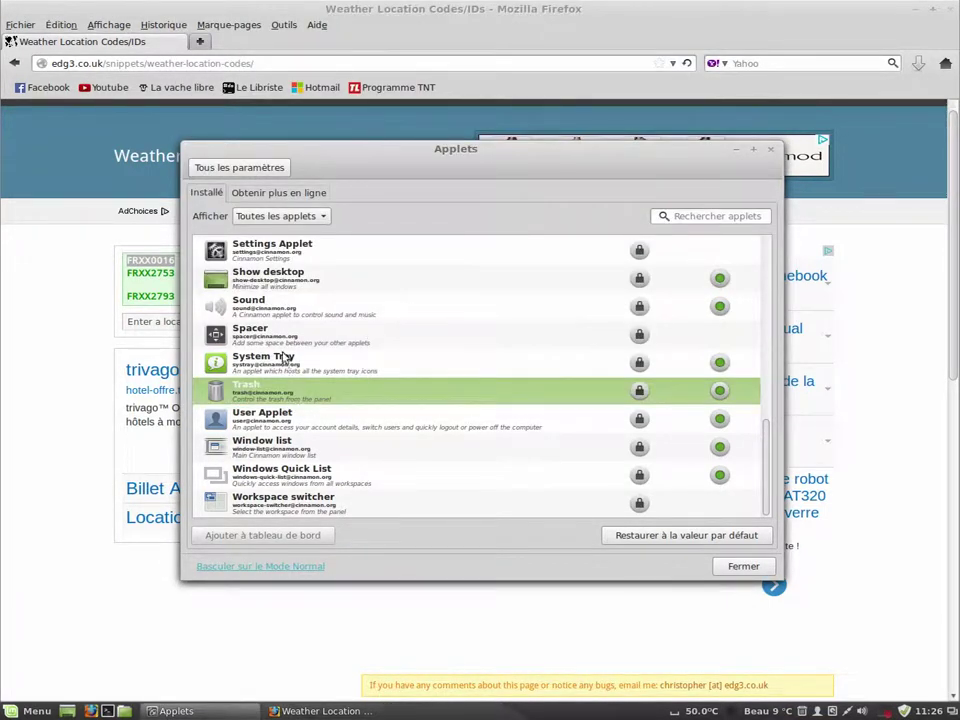
click(272, 167)
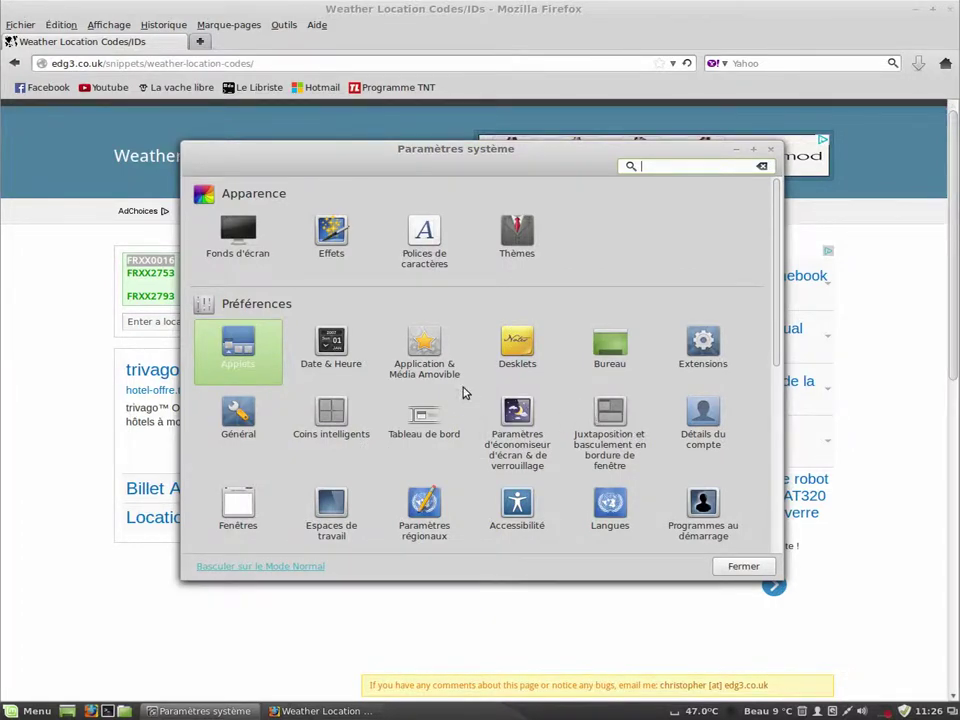
Examine the Coins intelligents settings, including the Expo corner and the upper-right corner's action choices, then return to the overview.
click(334, 412)
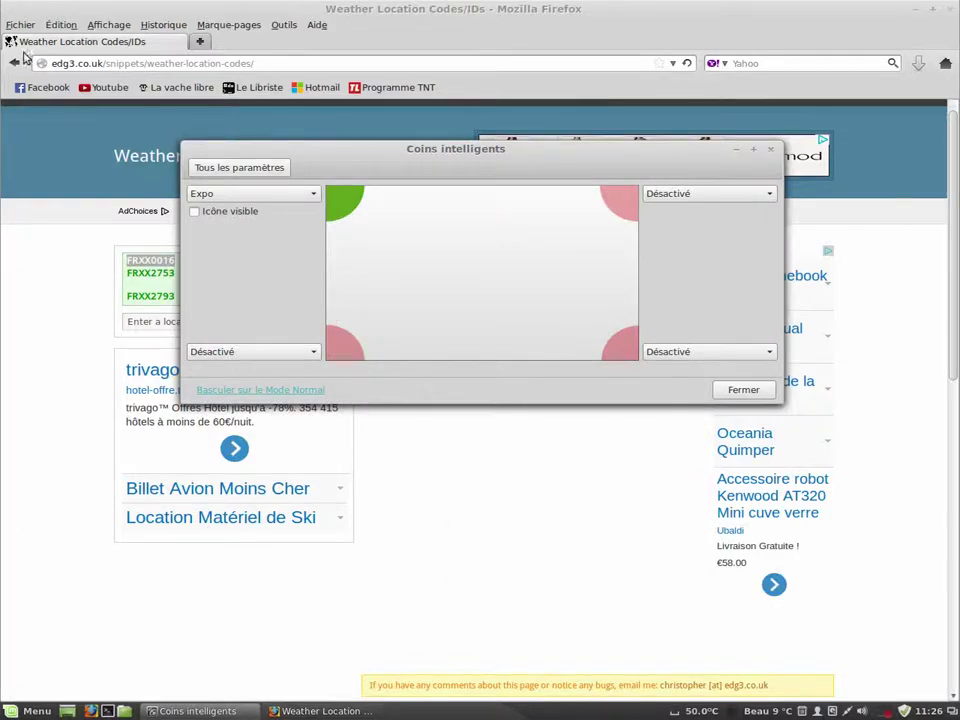
mouse_move(3, 3)
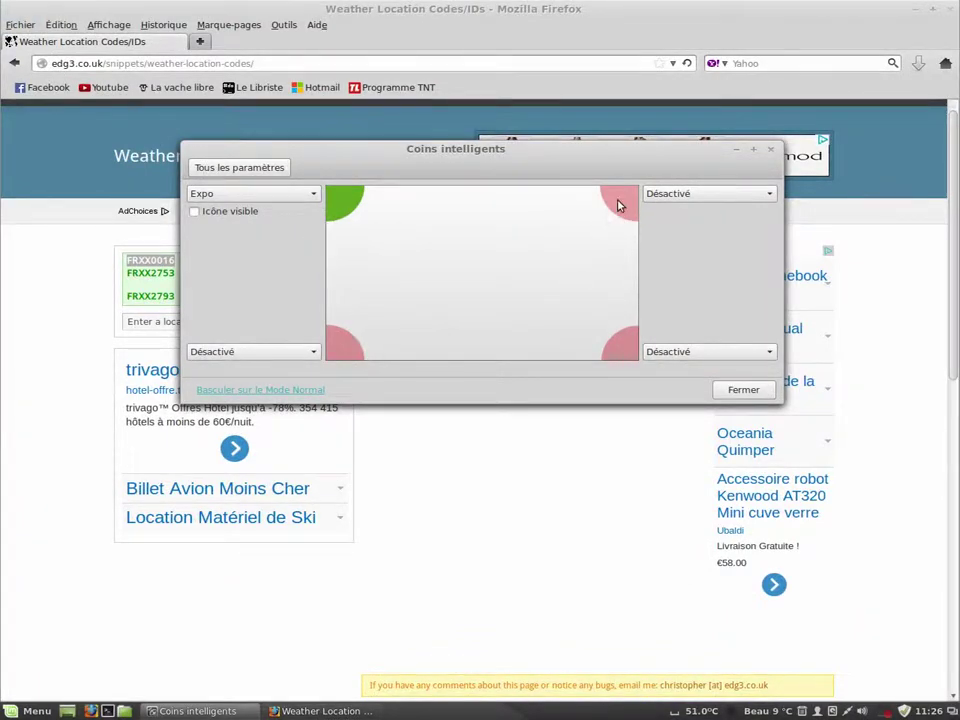
click(677, 196)
click(677, 197)
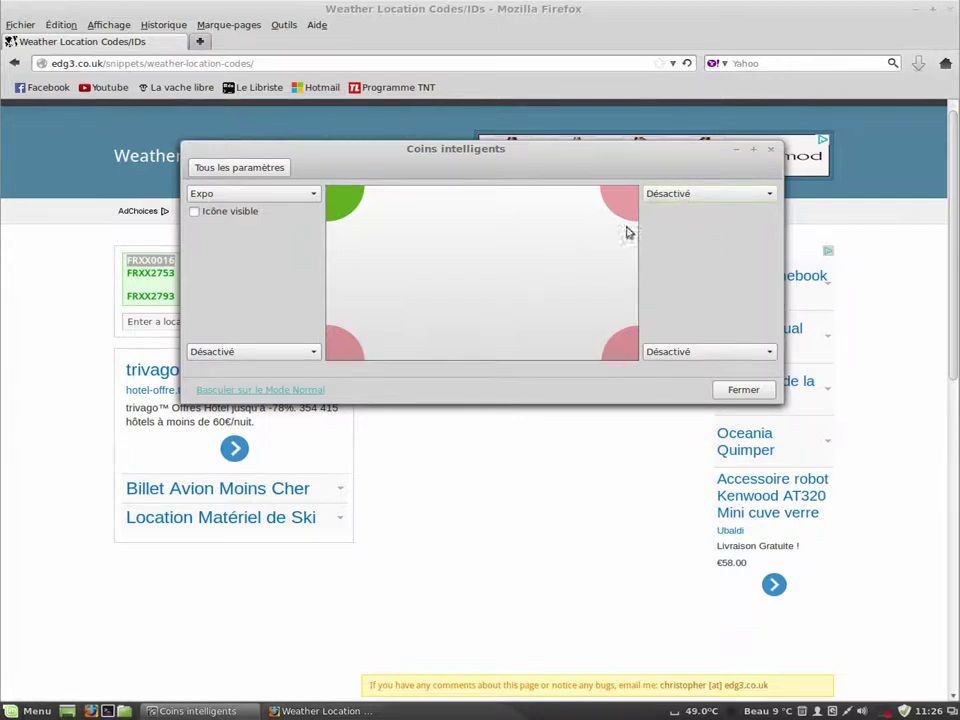
click(226, 170)
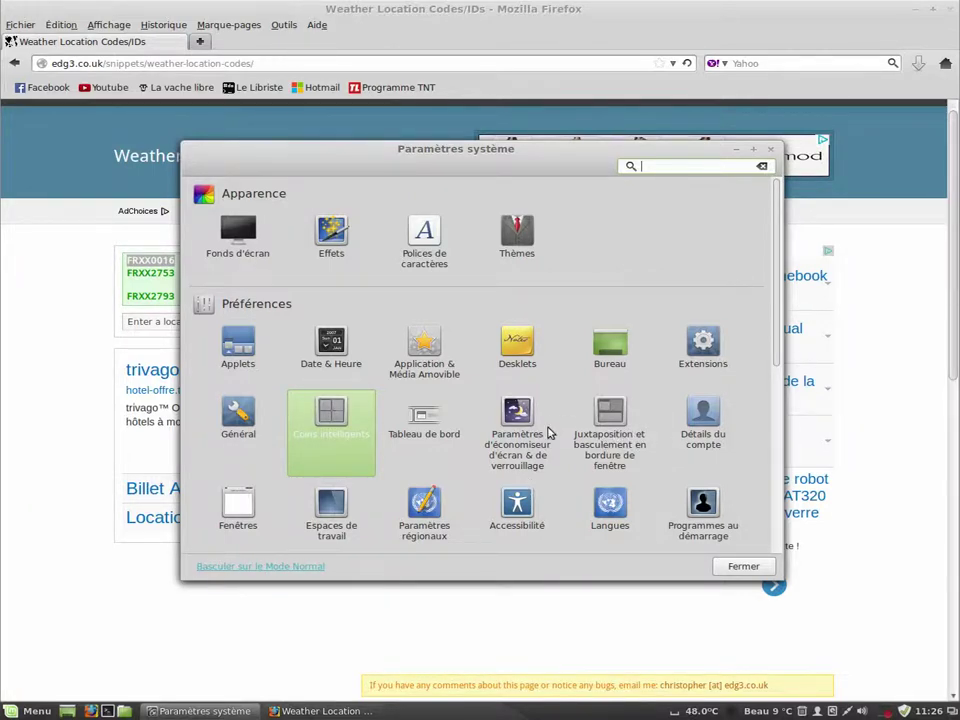
Look over the remaining settings categories and the Fenêtres window options, ending back at the overview.
scroll(255, 470, down, 3)
scroll(367, 456, up, 2)
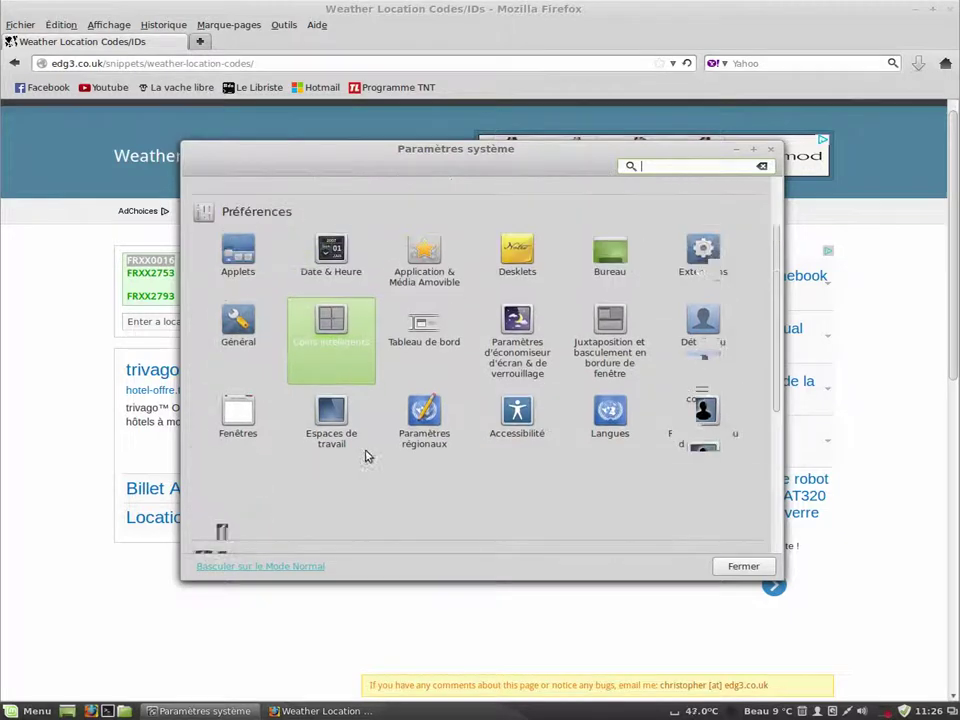
scroll(671, 439, down, 3)
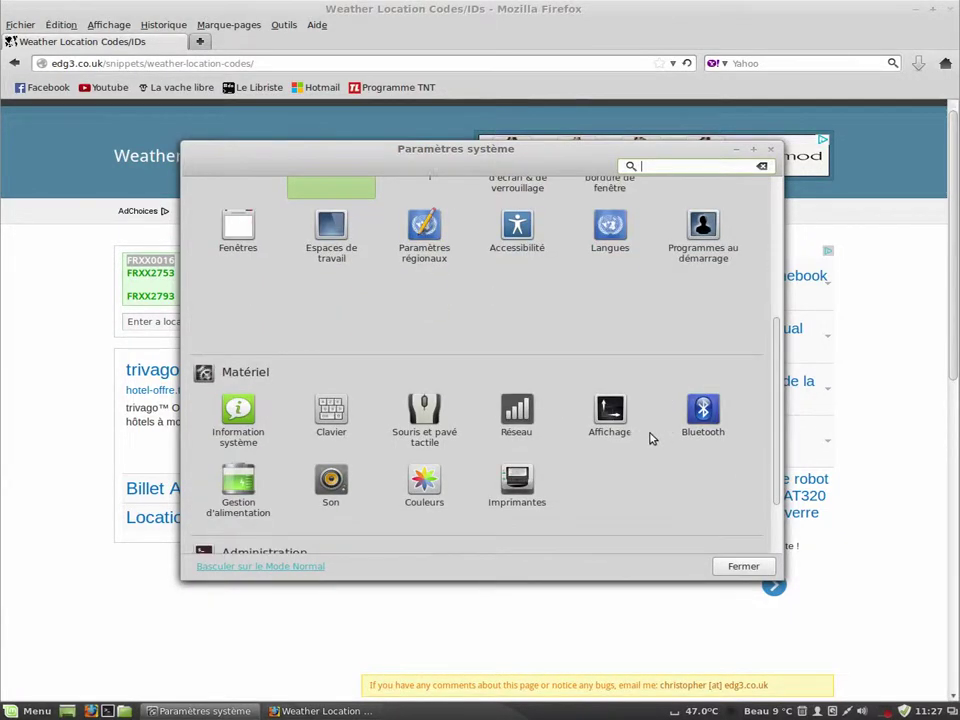
scroll(630, 435, up, 4)
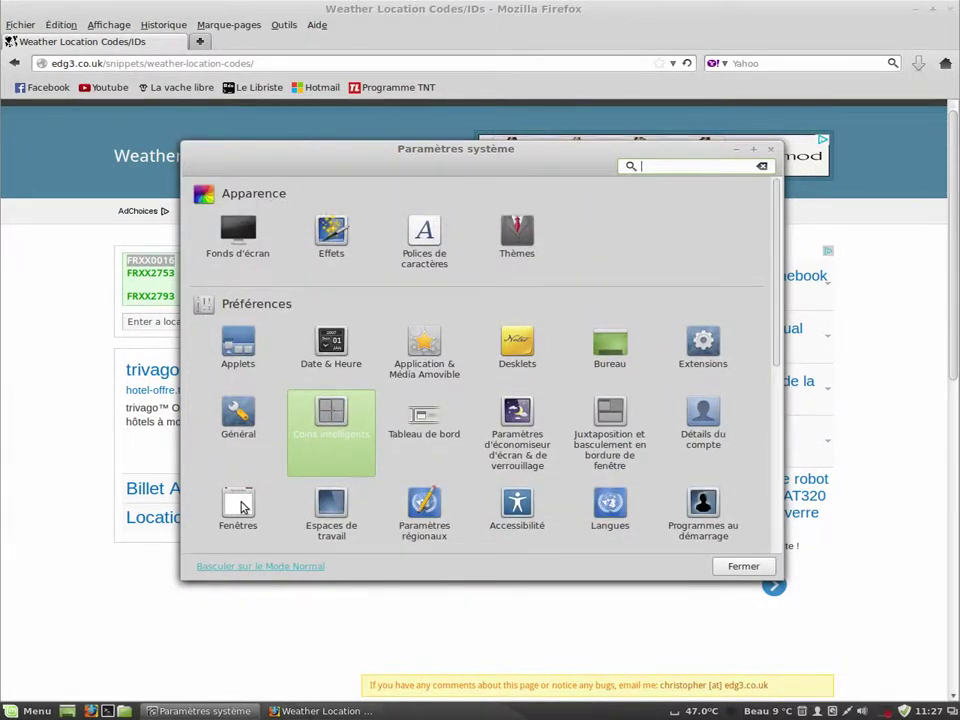
click(240, 505)
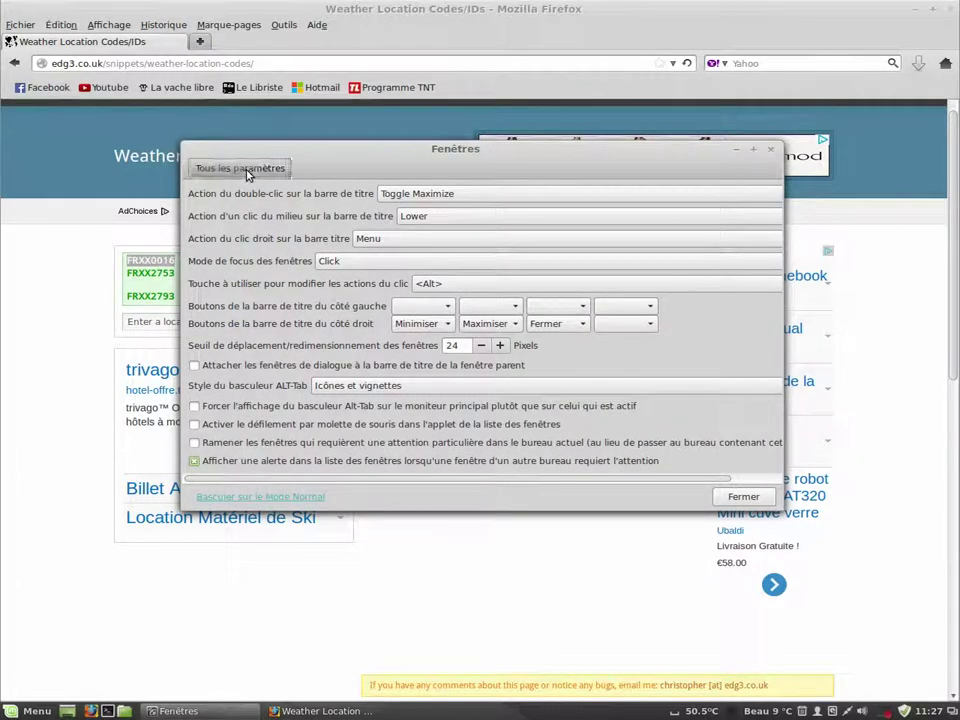
click(247, 173)
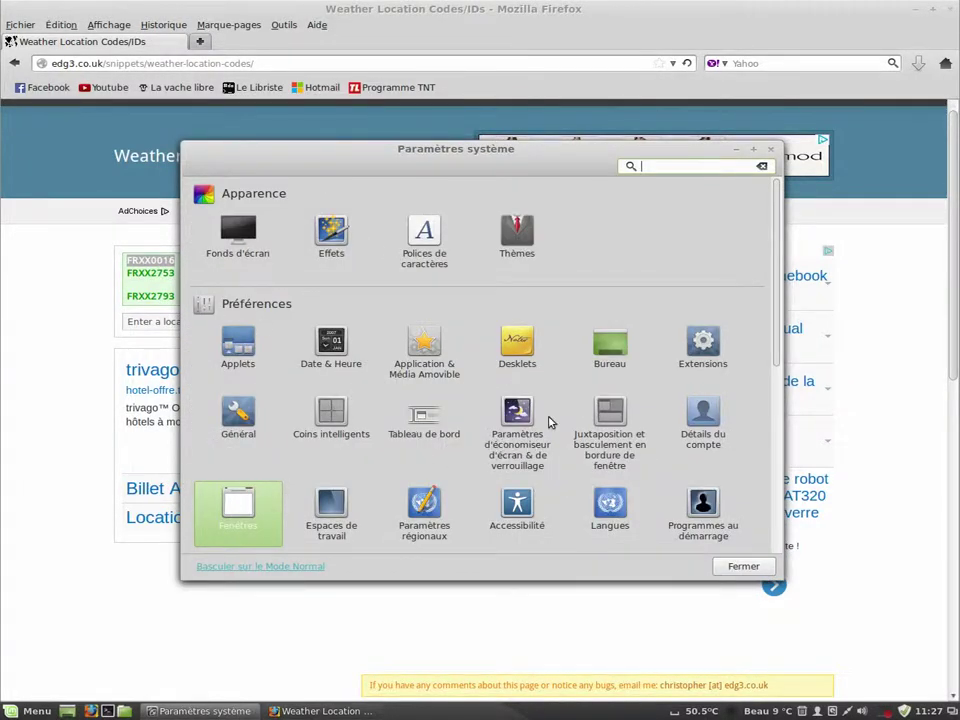
Open the Desklets settings and close the Firefox window behind them to clear the desktop.
click(520, 345)
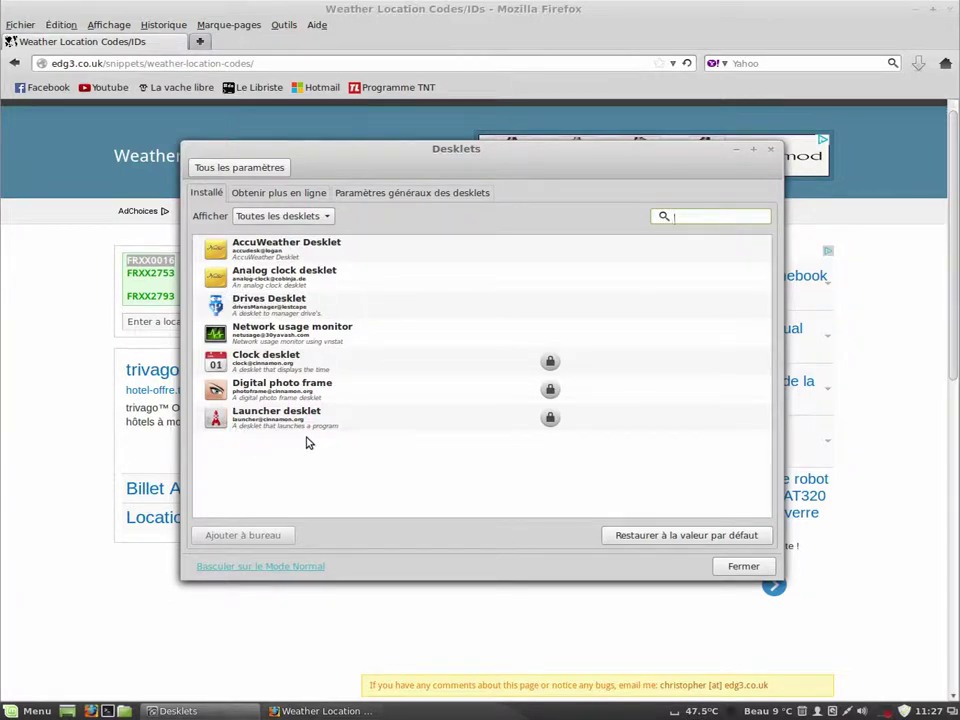
click(845, 26)
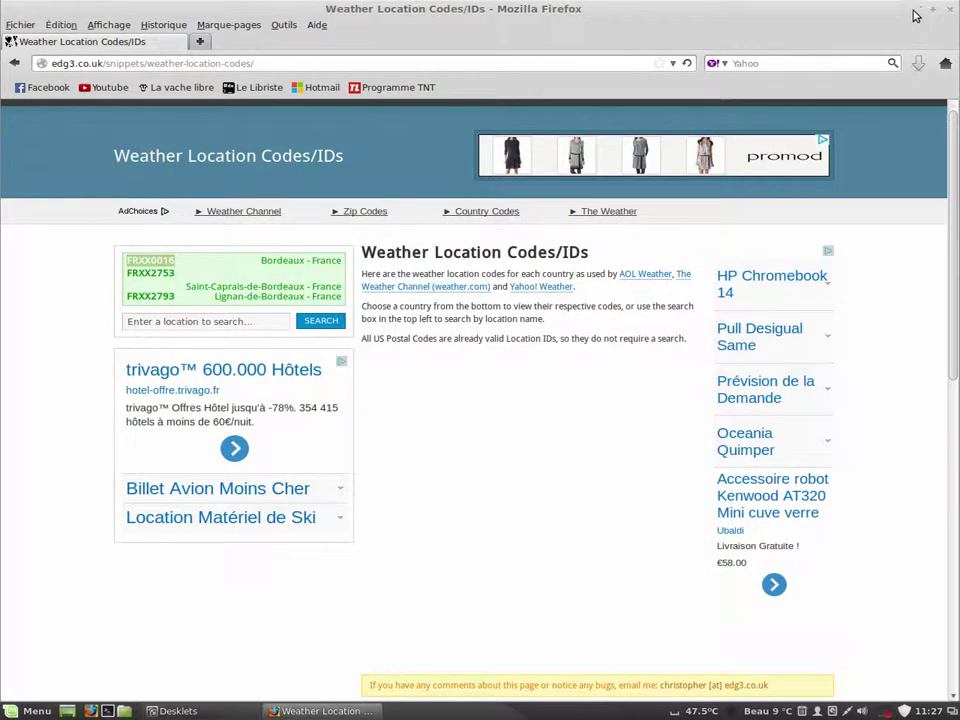
click(950, 8)
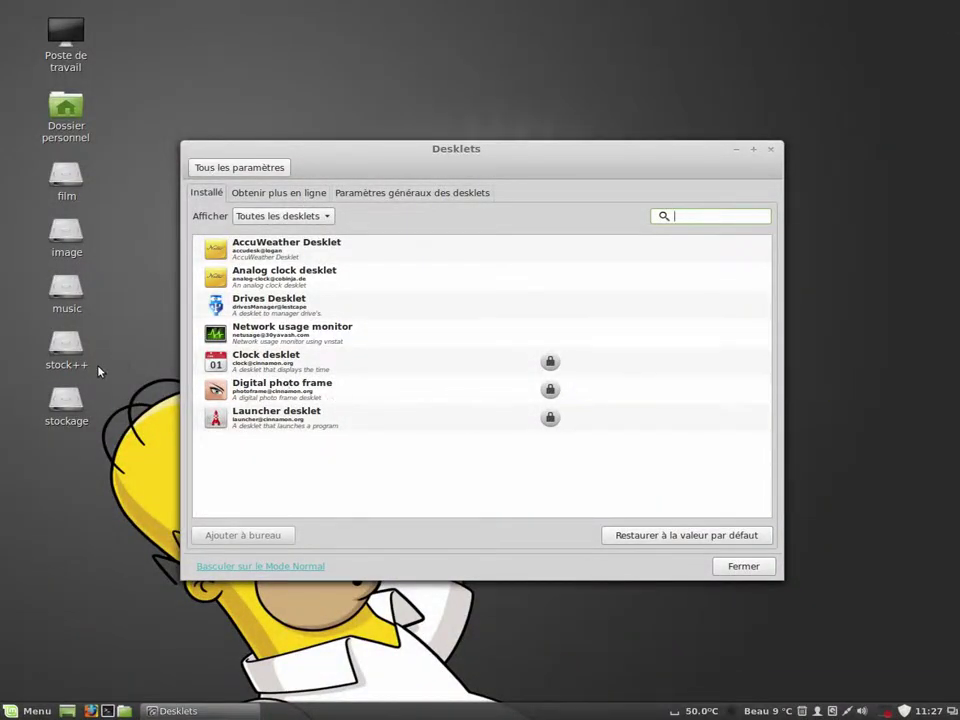
Add the Clock desklet to the desktop and place it in the upper-right corner.
click(267, 370)
right_click(267, 370)
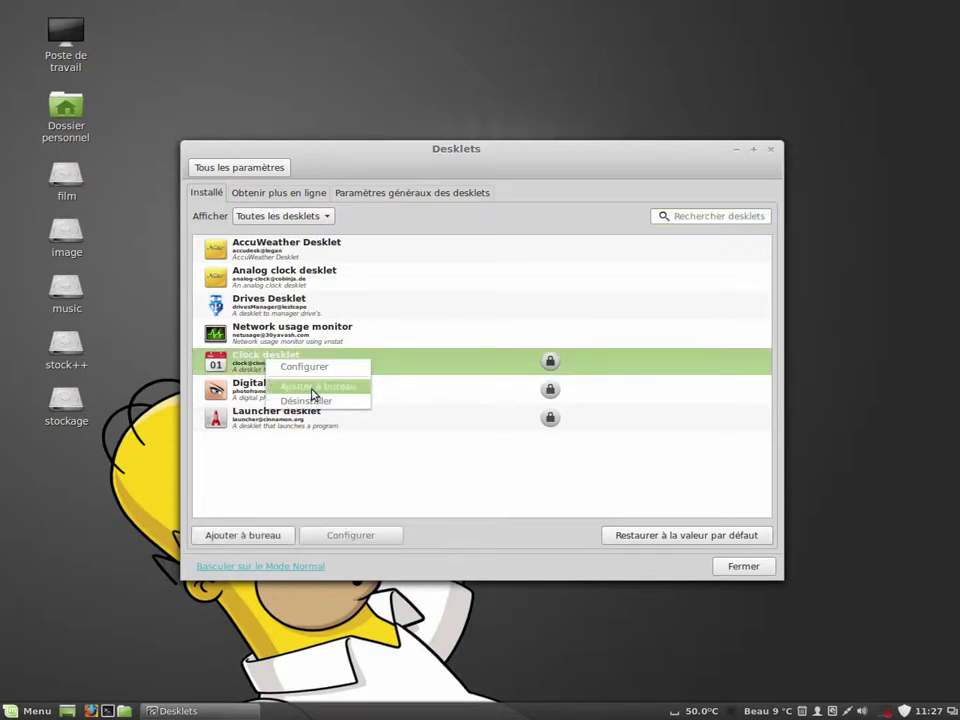
click(313, 387)
drag(107, 93, 884, 43)
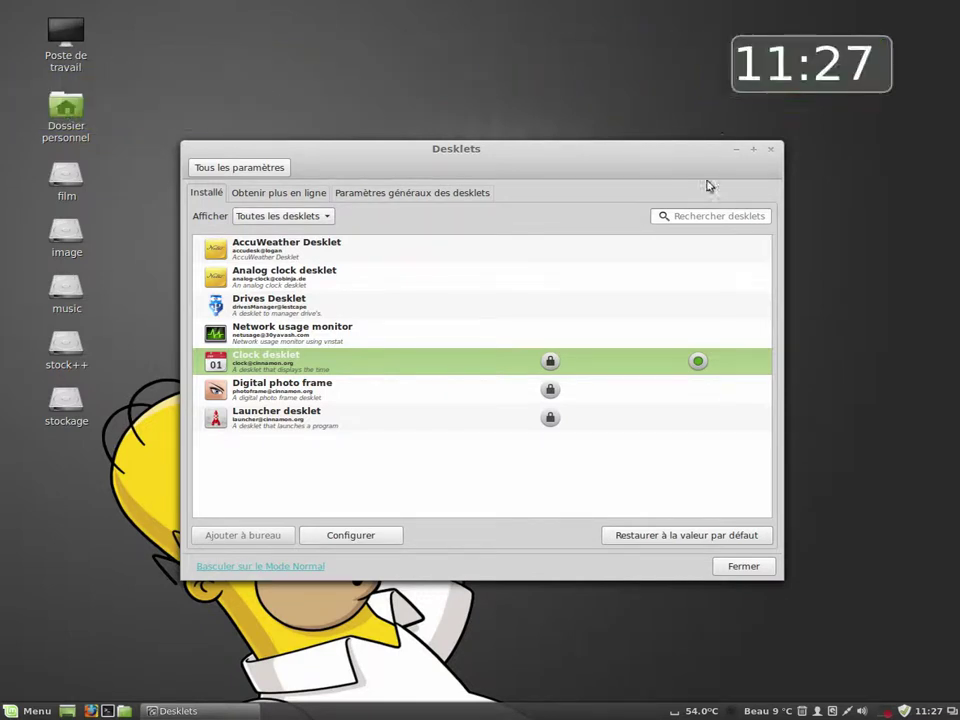
Add the Digital photo frame desklet to the desktop and move it to the upper edge, beside the desktop icons.
click(268, 395)
right_click(270, 396)
click(325, 414)
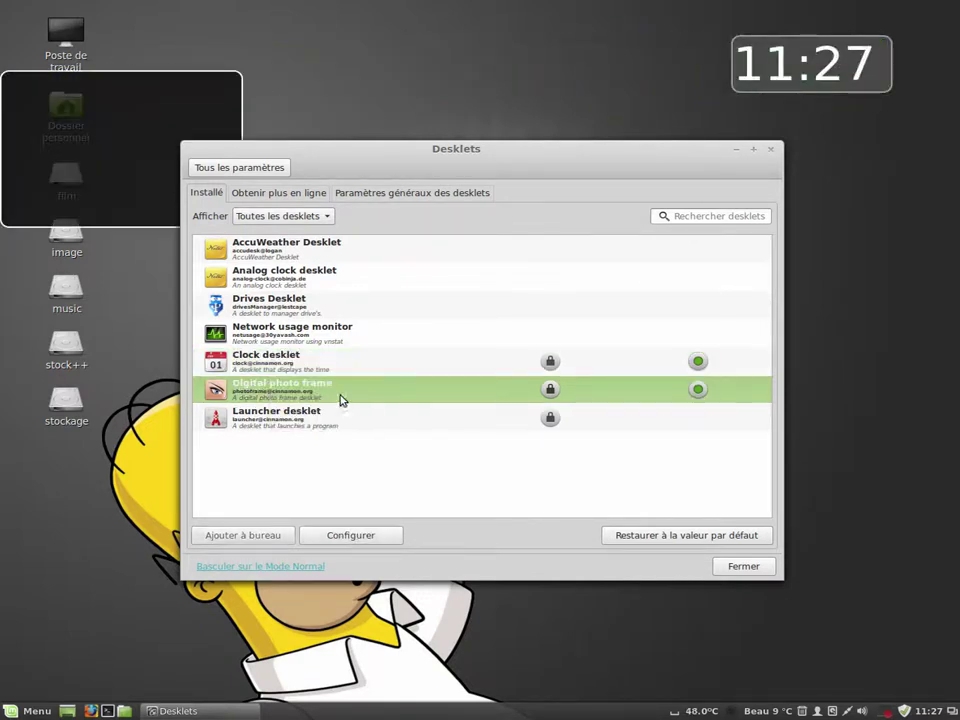
drag(190, 112, 311, 21)
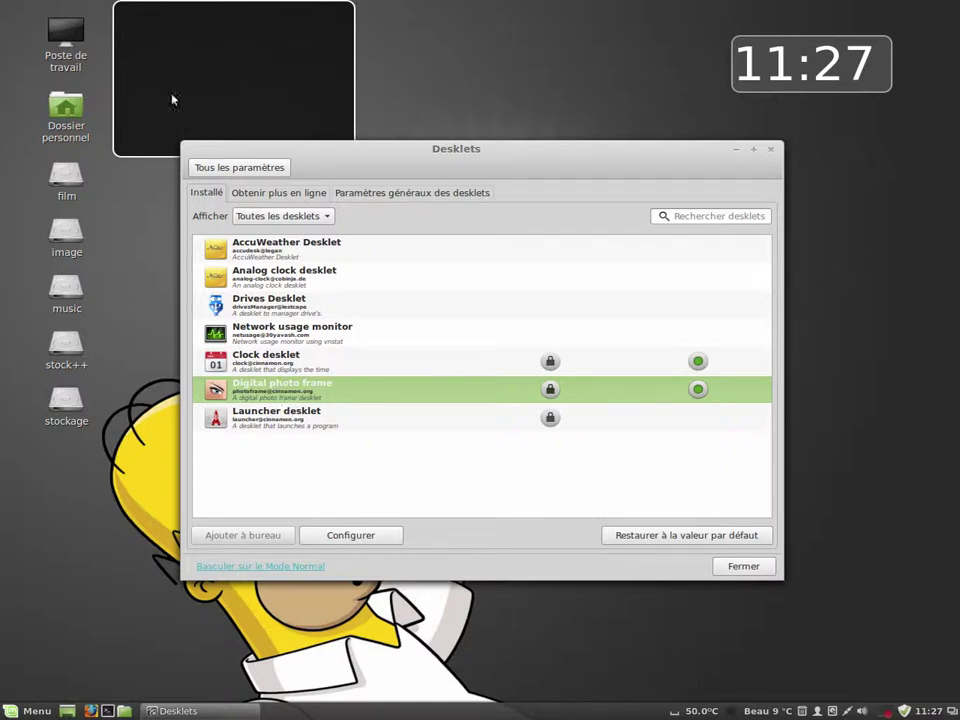
Add the Launcher desklet, place it on the free right side of the desktop, and use it to launch Paramètres système.
click(300, 424)
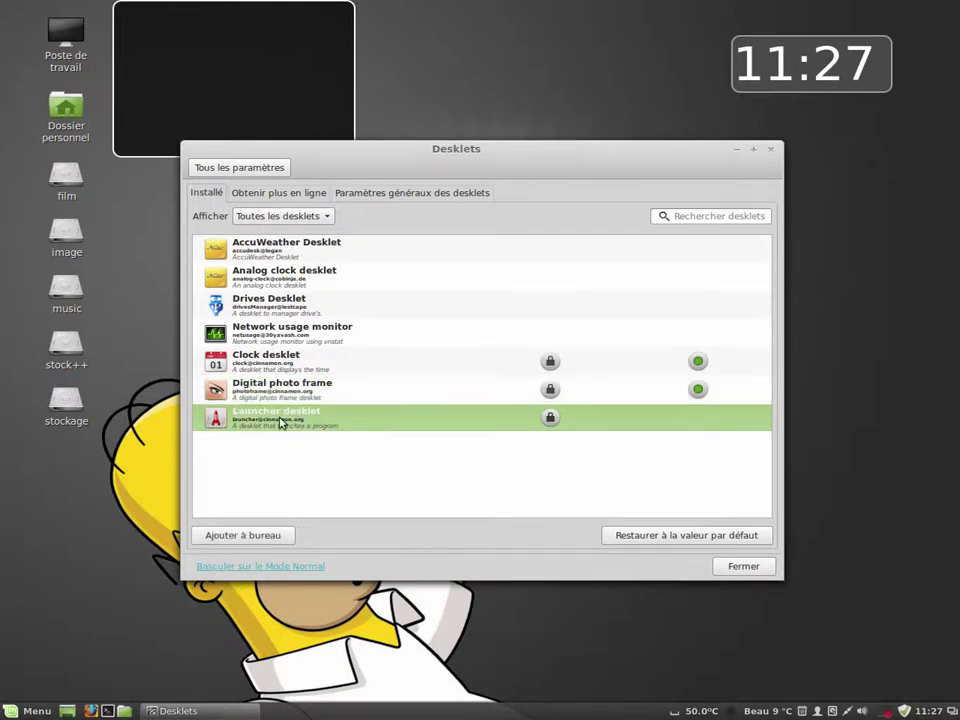
right_click(280, 423)
click(300, 426)
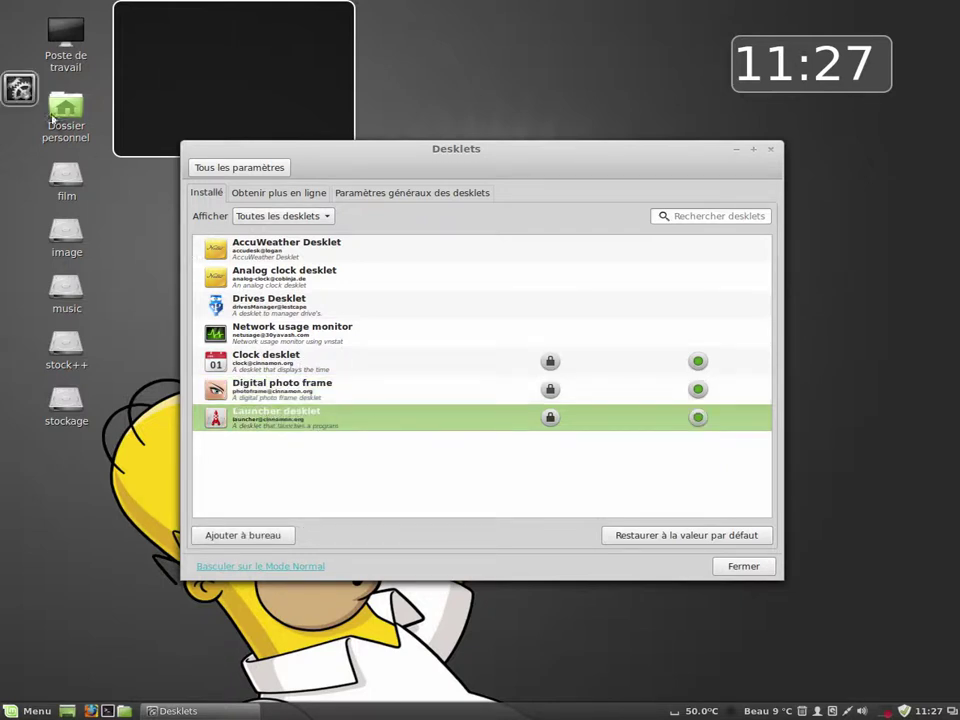
drag(14, 92, 874, 374)
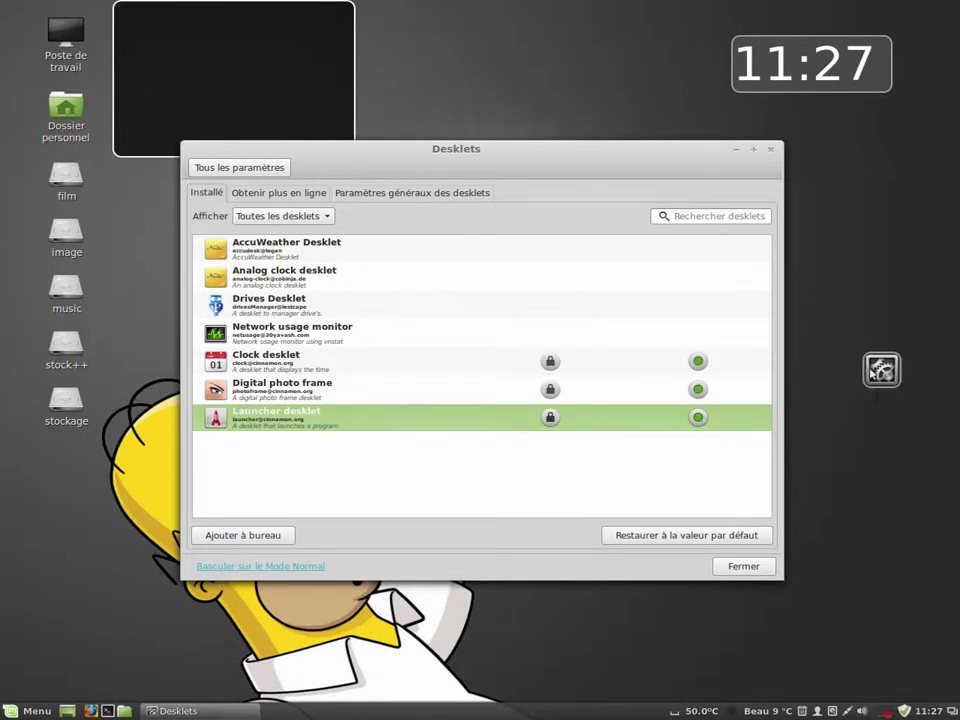
click(891, 380)
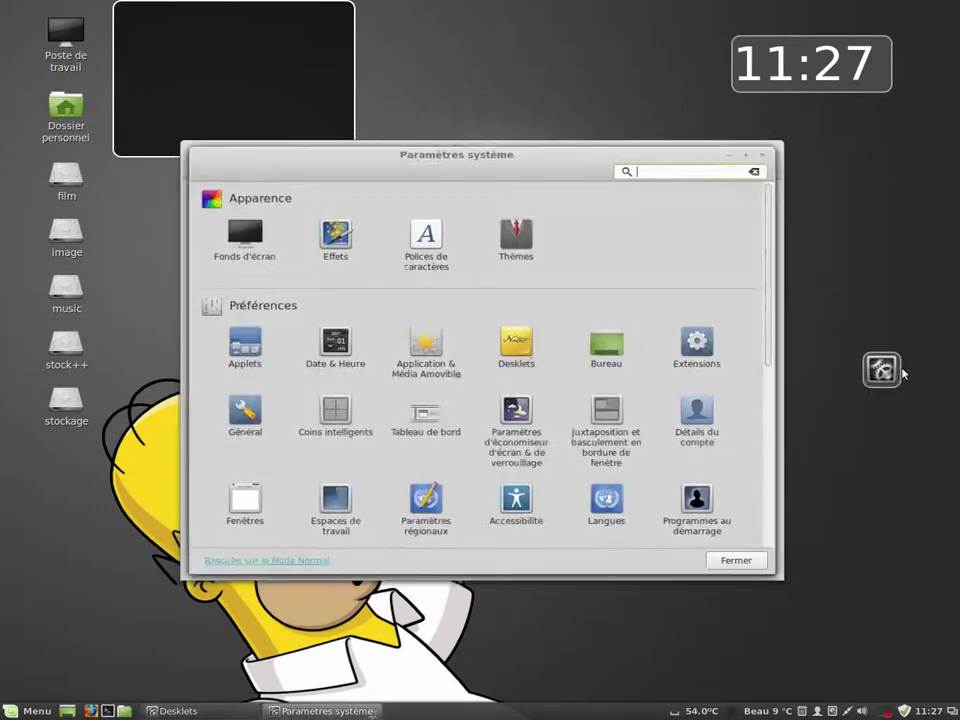
Close the Paramètres système window and remove the Launcher desklet from the desktop.
click(772, 150)
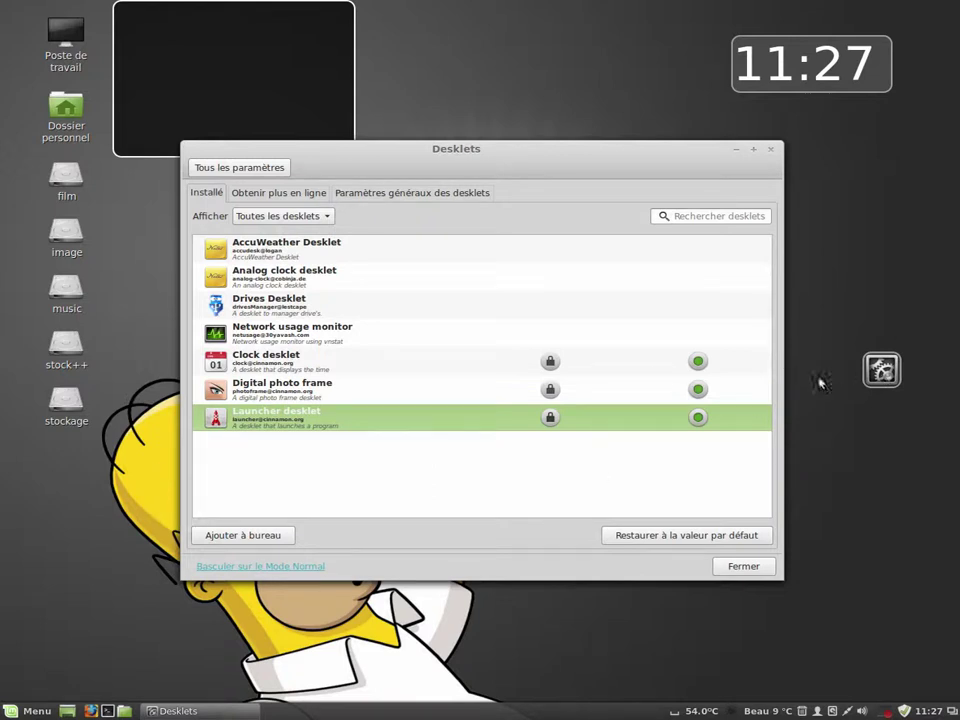
right_click(278, 418)
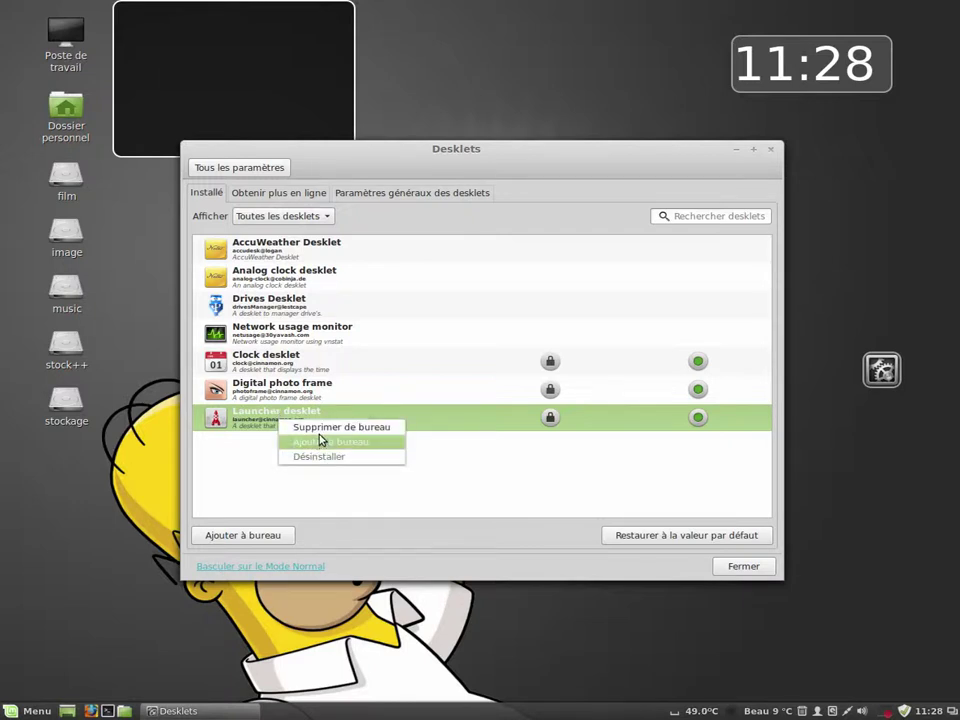
click(326, 427)
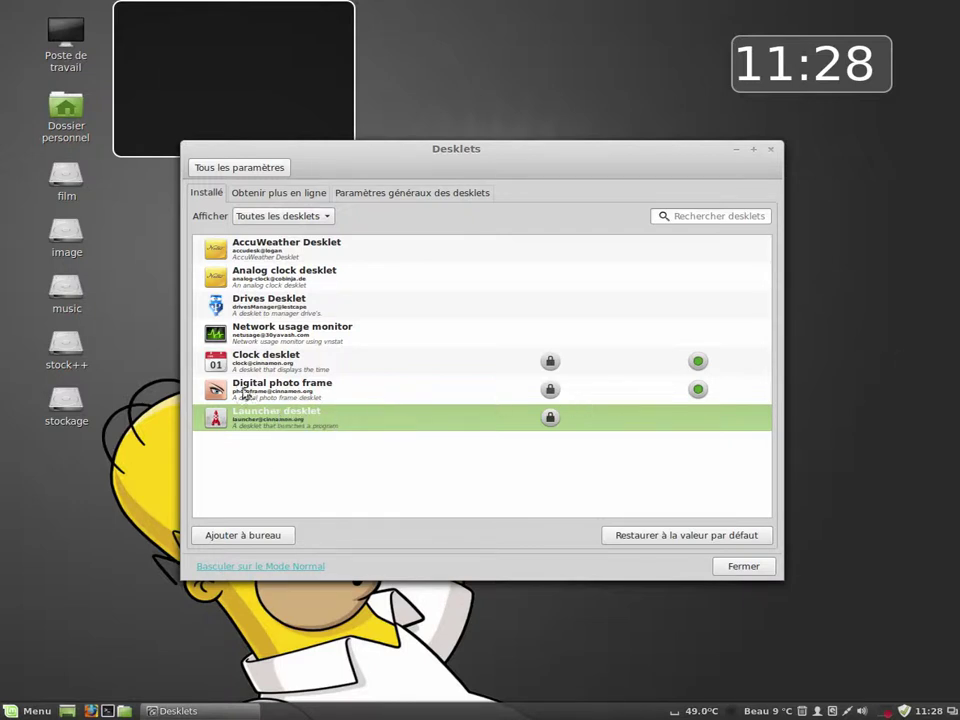
Browse the desklets available online, sorted by most popular.
click(266, 196)
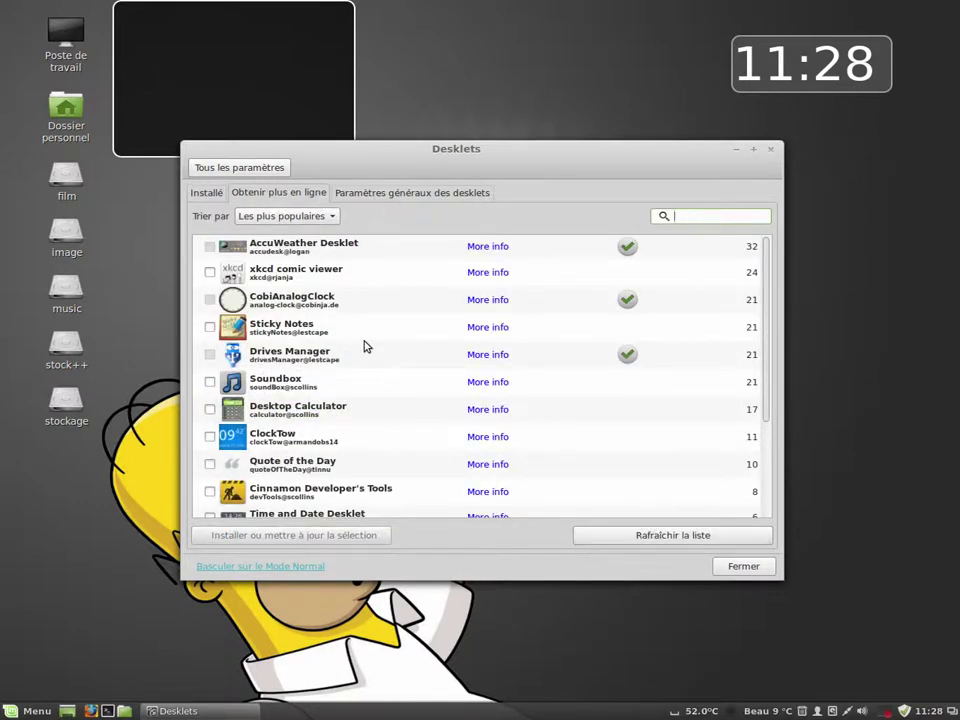
scroll(202, 369, down, 2)
scroll(210, 380, up, 2)
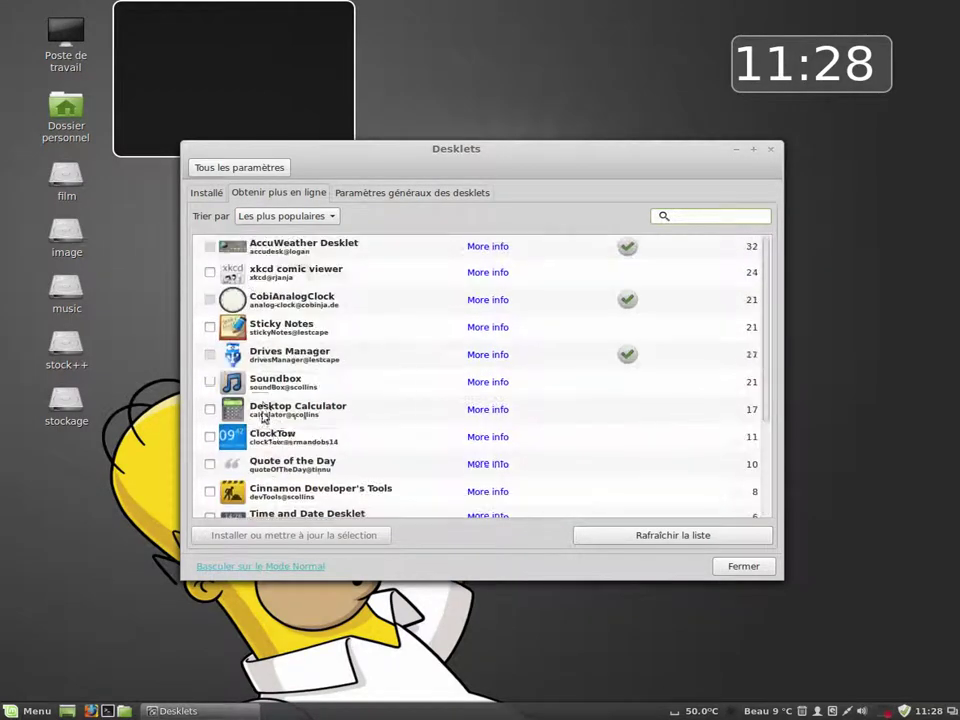
Add the AccuWeather Desklet to the desktop and place it between the photo frame and the clock, moving the Desklets window out of the way.
click(210, 193)
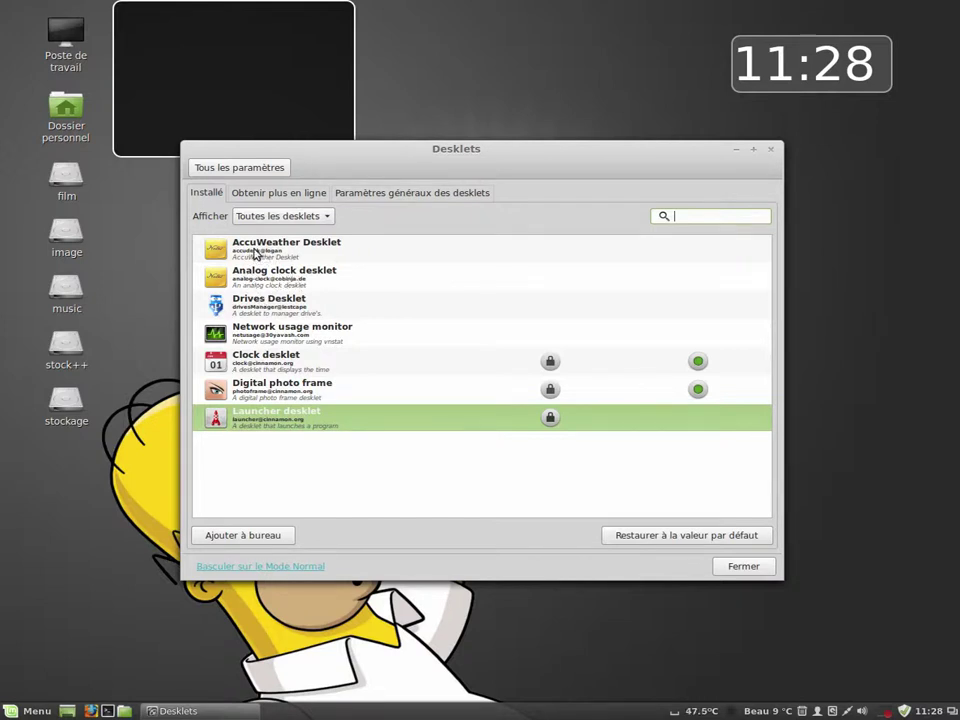
click(270, 252)
right_click(252, 248)
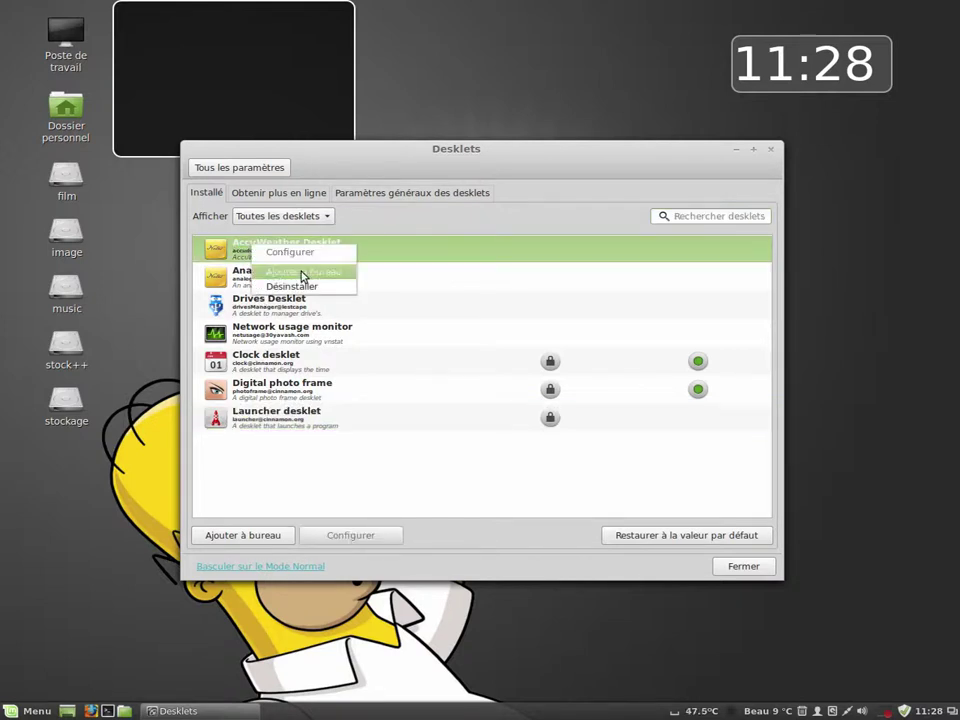
click(302, 271)
drag(357, 158, 303, 248)
drag(163, 120, 585, 65)
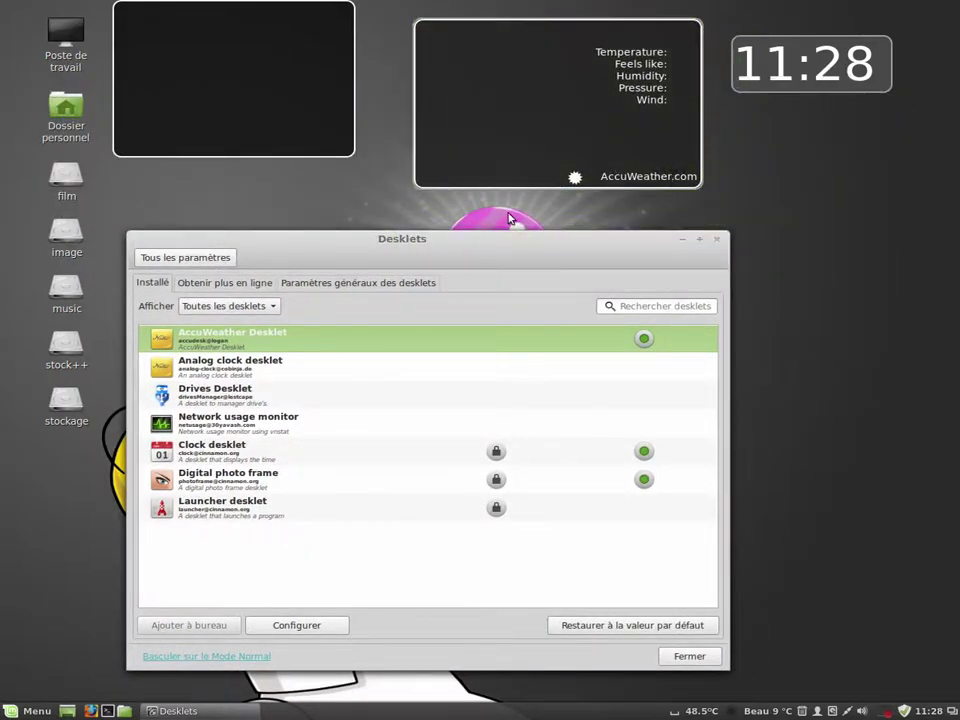
Check the AccuWeather Desklet's configuration and copy the WOEID FRXX0016 from the Weather applet's settings.
right_click(236, 337)
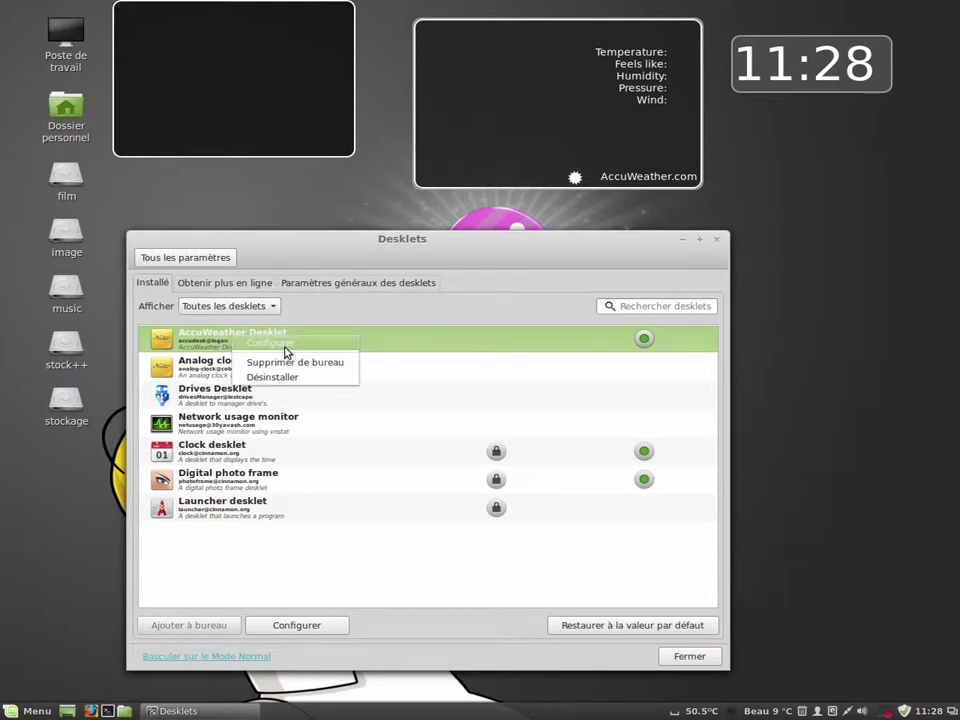
click(287, 345)
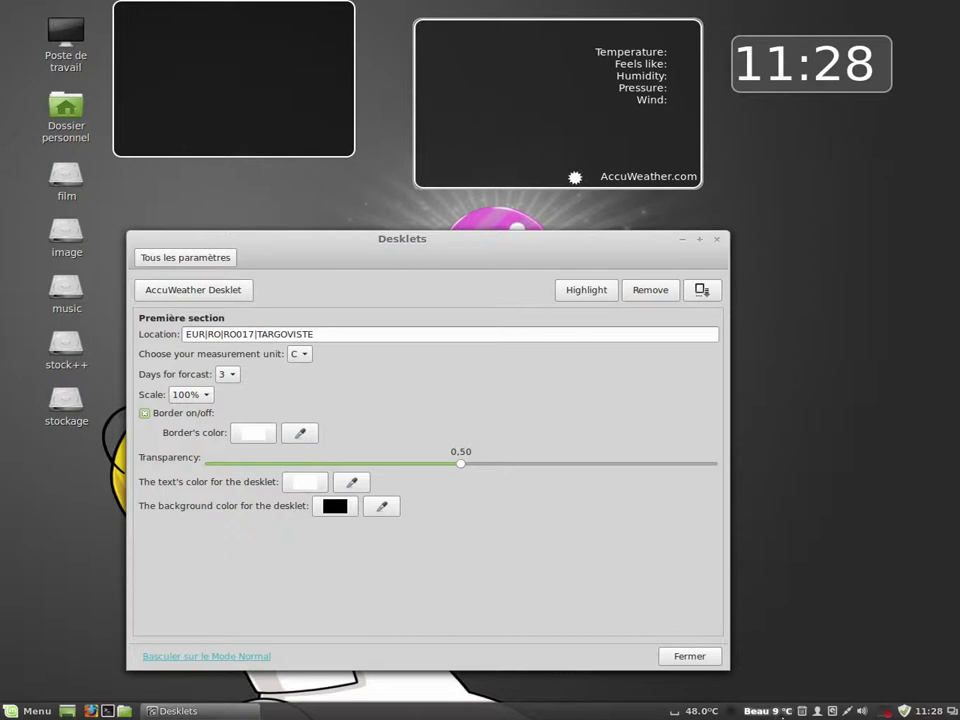
click(185, 258)
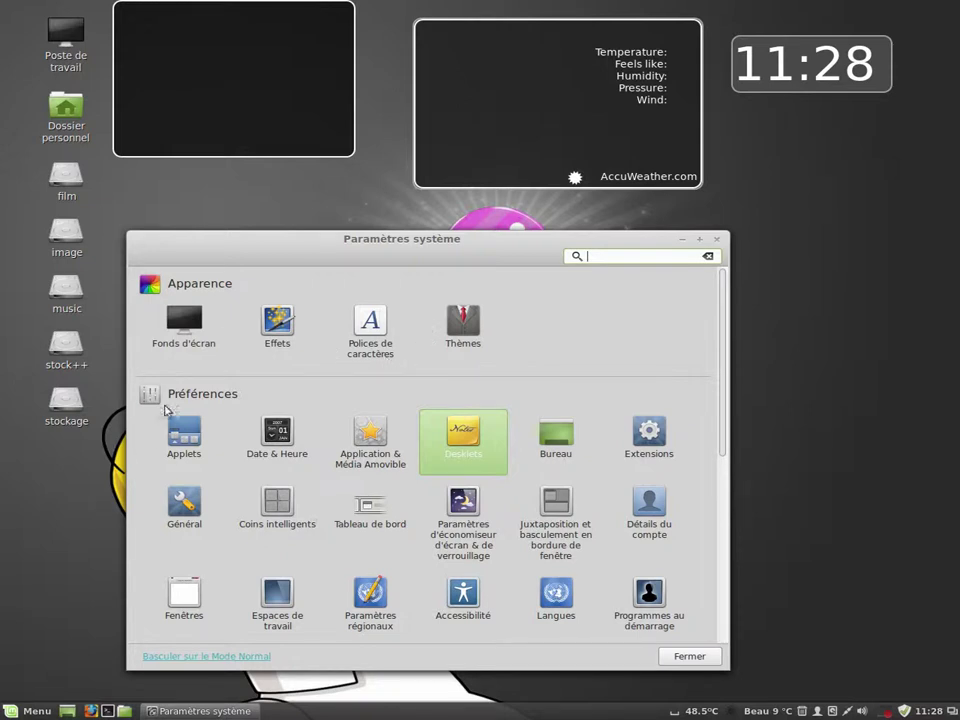
click(218, 424)
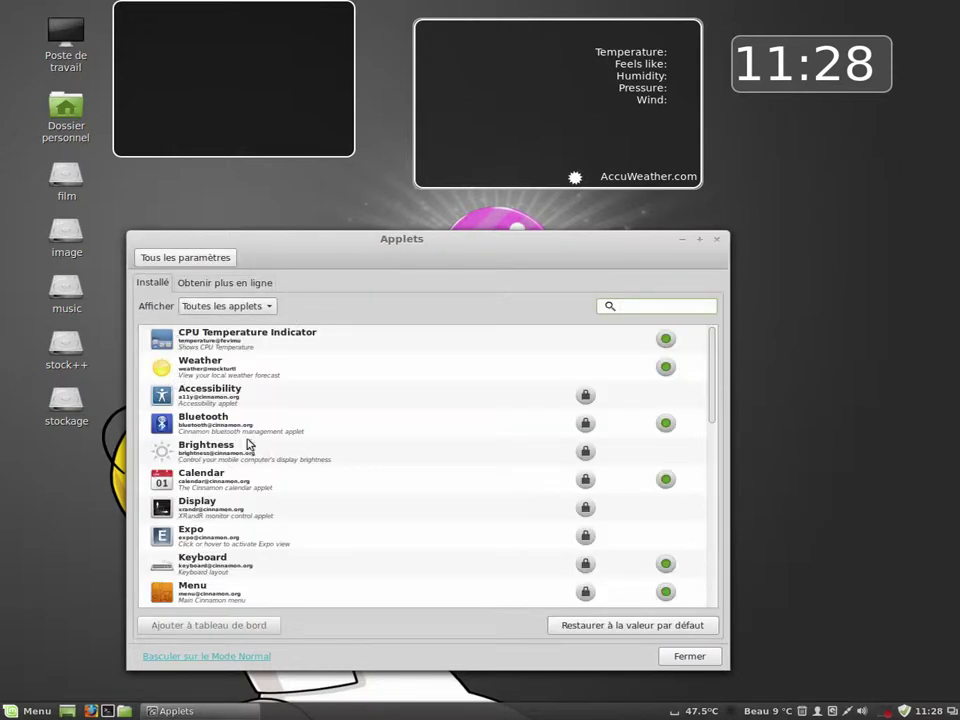
click(226, 369)
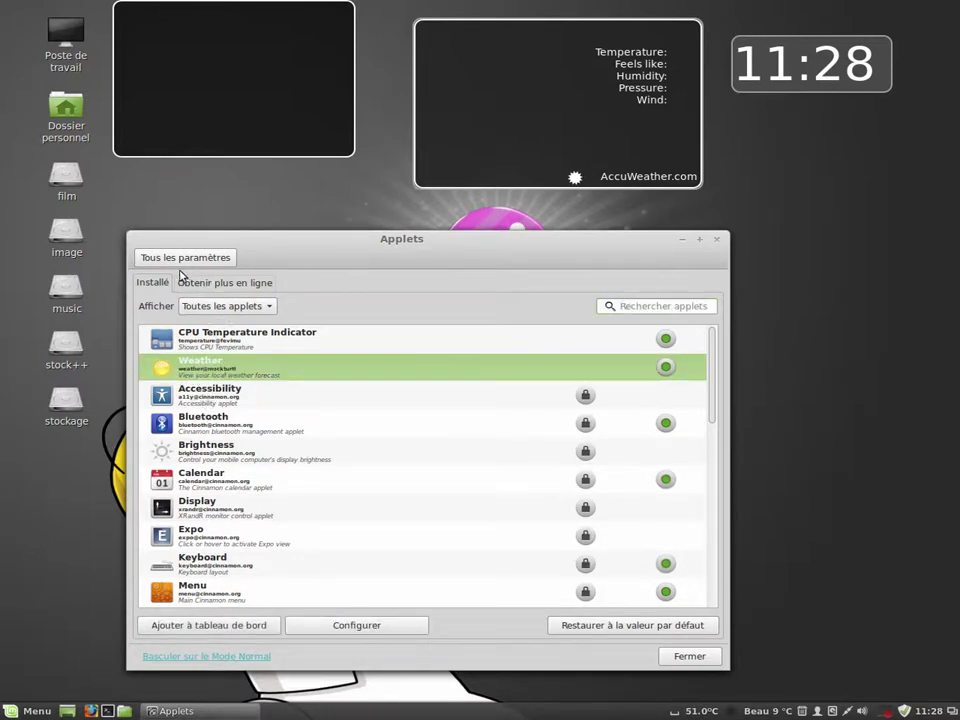
right_click(208, 364)
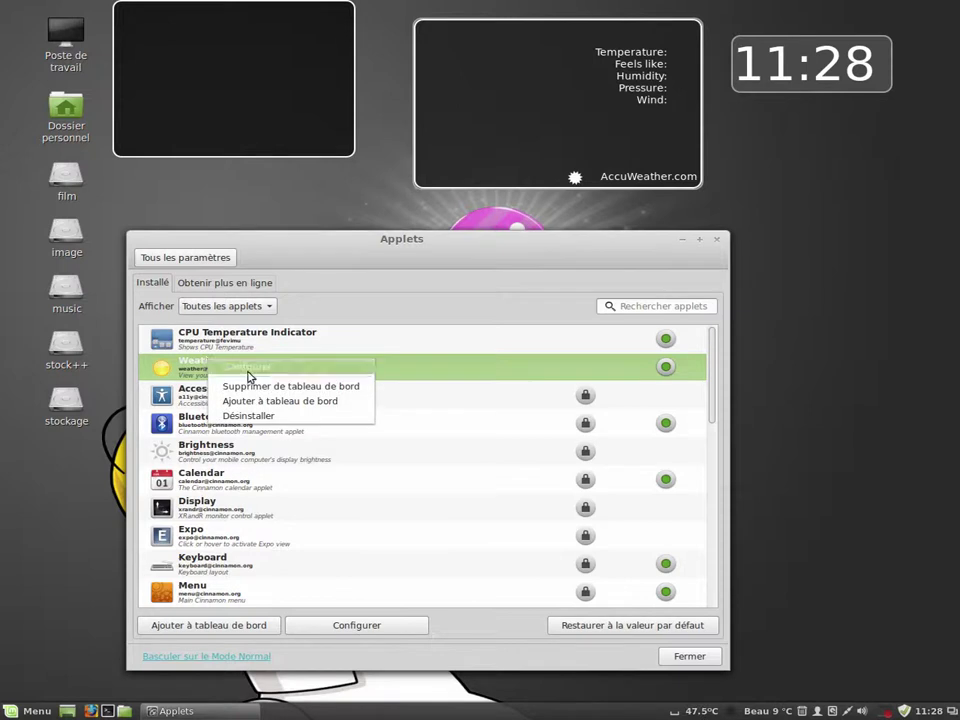
click(234, 368)
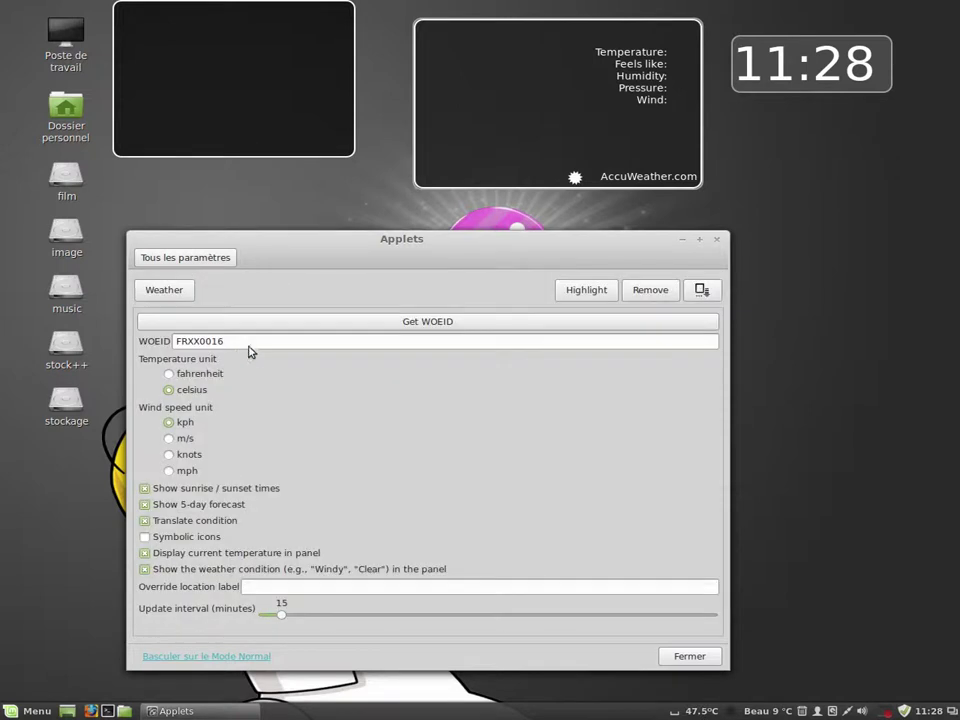
drag(244, 341, 156, 342)
key(ctrl+c)
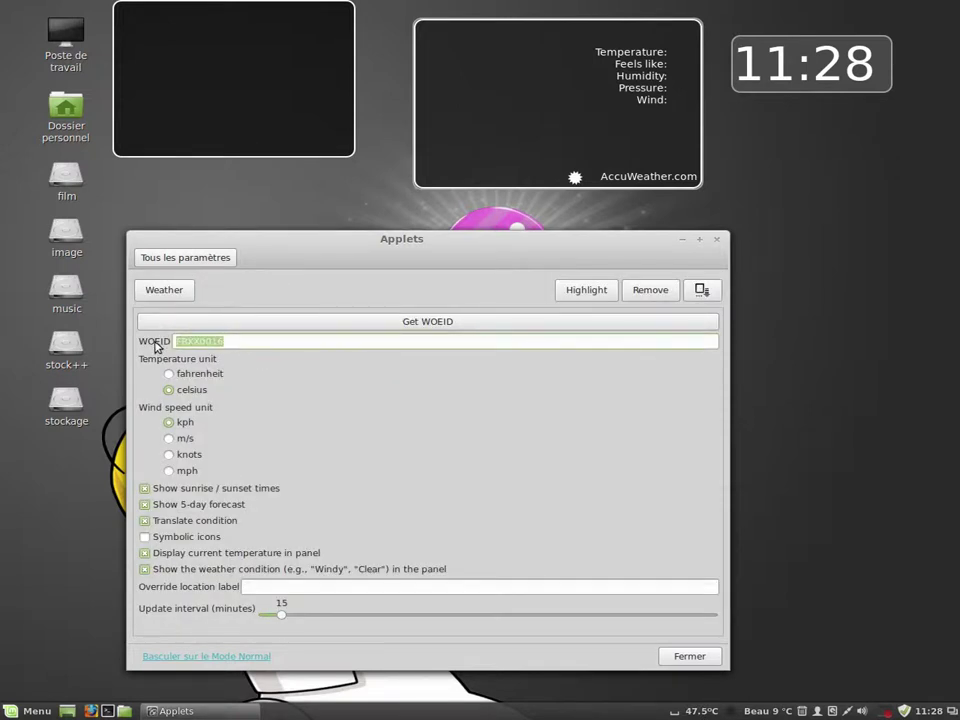
Set the AccuWeather Desklet's location to the copied code FRXX0016 and return to the list of installed desklets.
click(214, 262)
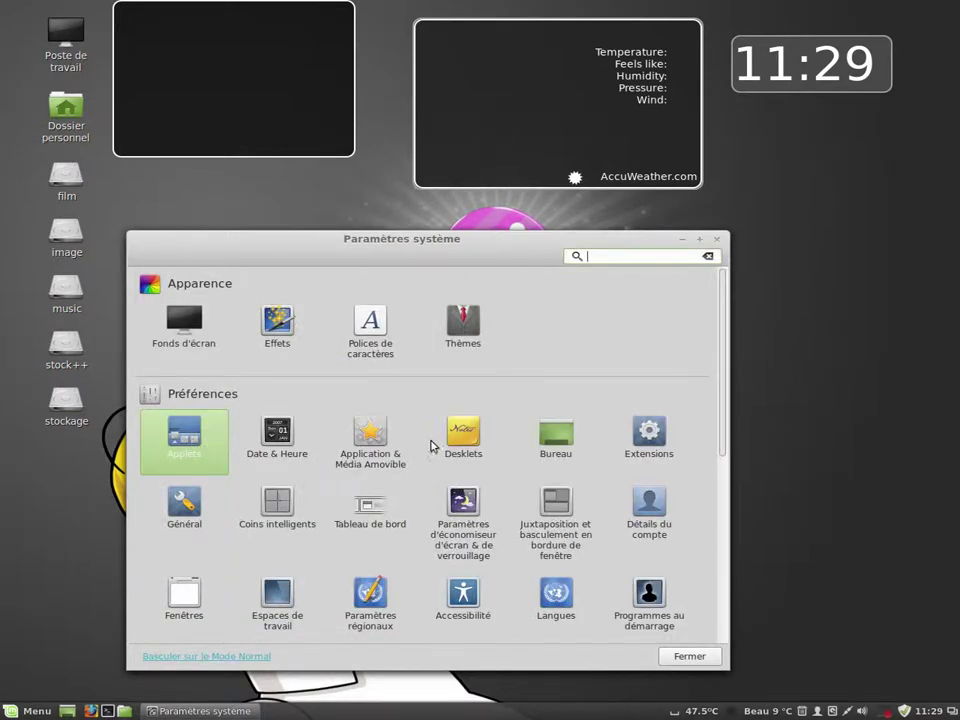
click(462, 440)
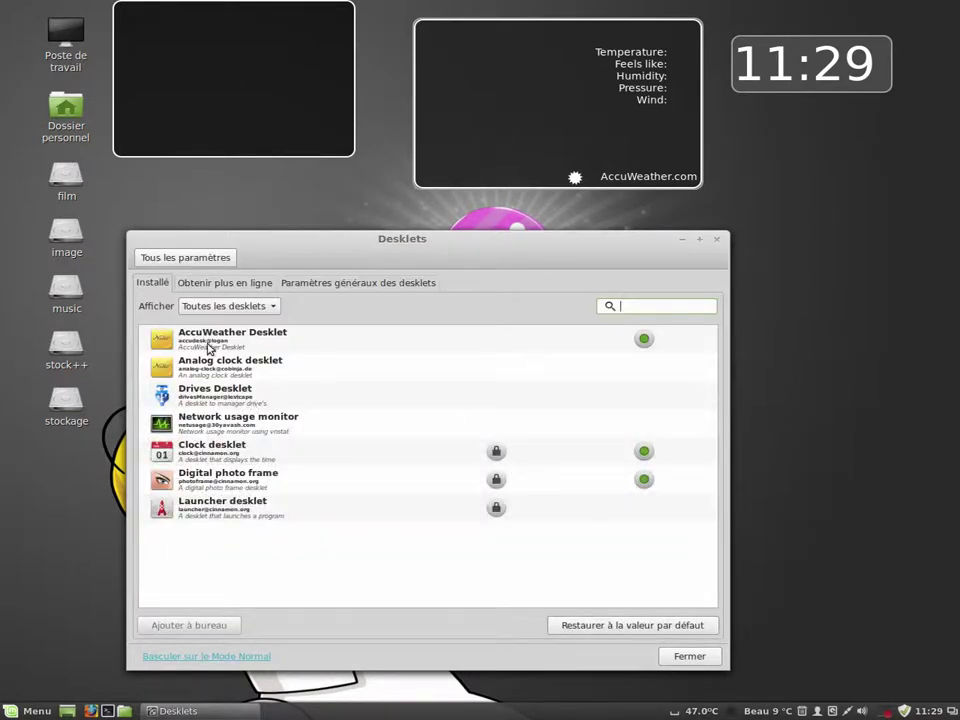
click(266, 341)
right_click(238, 342)
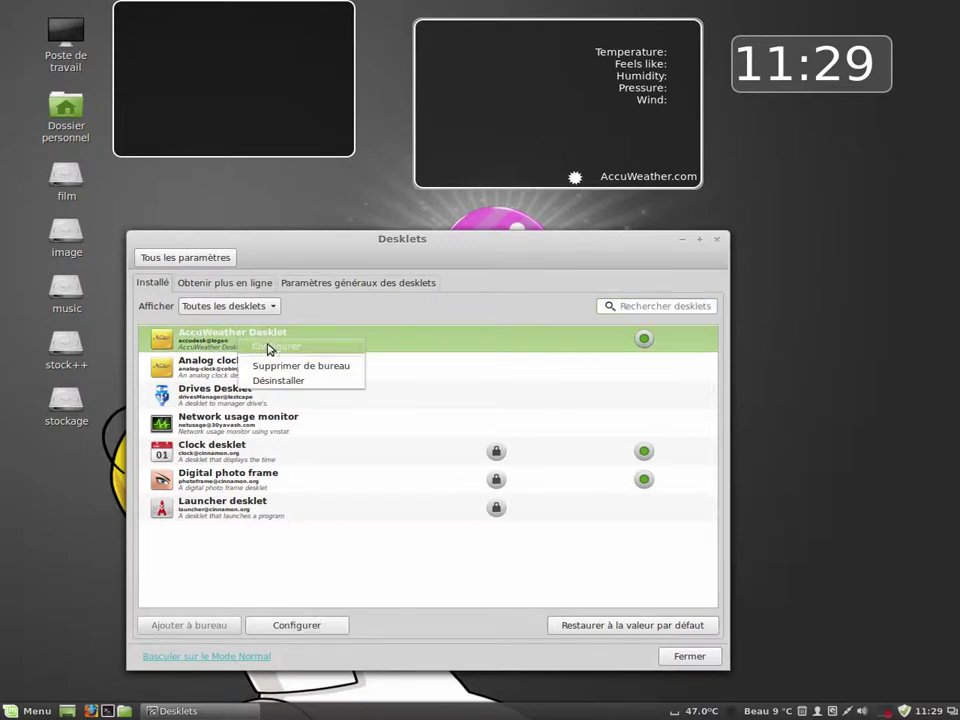
click(268, 346)
drag(314, 334, 152, 336)
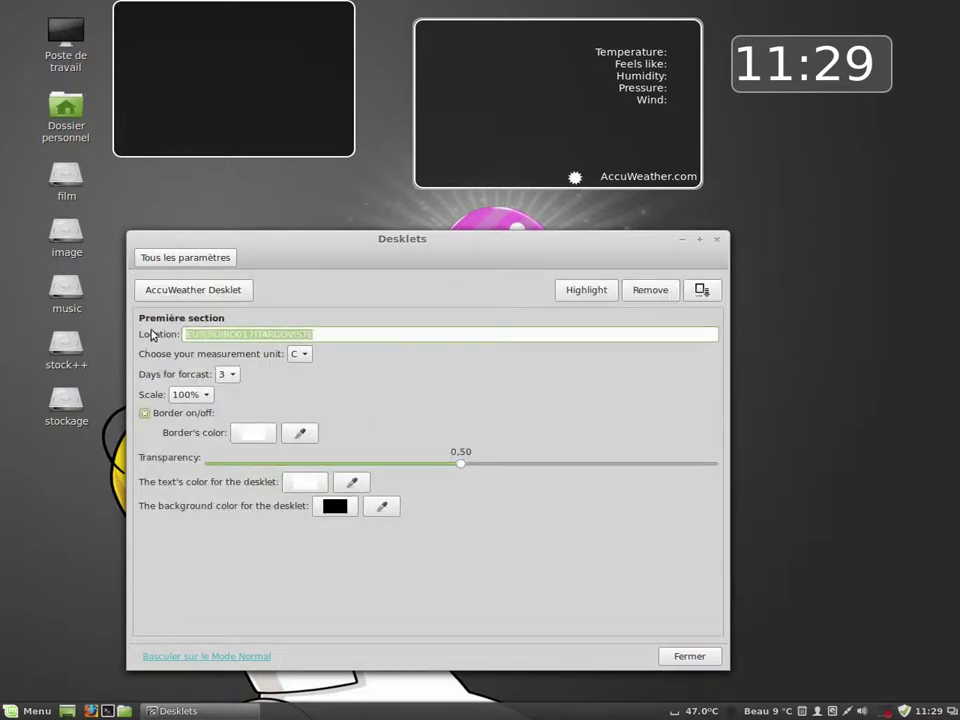
key(ctrl+v)
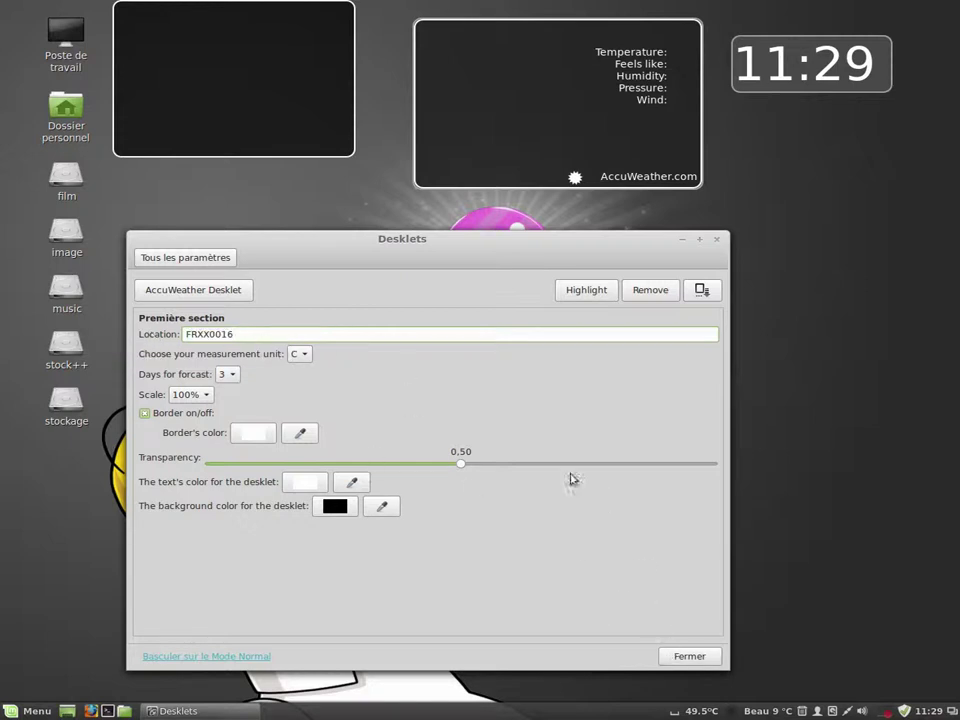
click(201, 291)
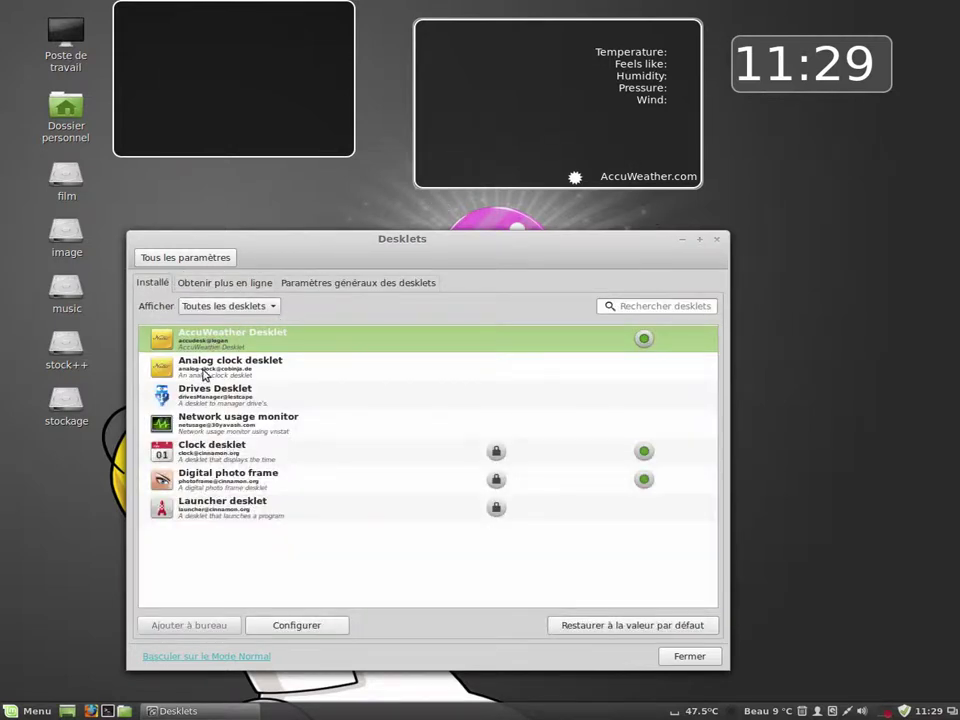
Add the Analog clock desklet to the desktop.
click(224, 366)
right_click(235, 369)
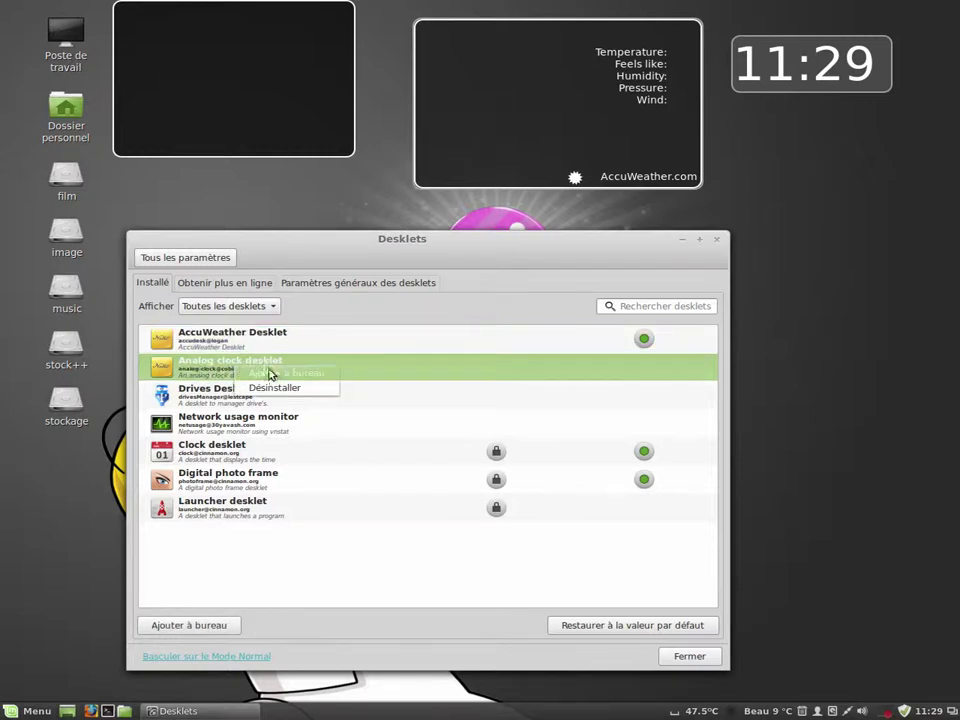
click(270, 376)
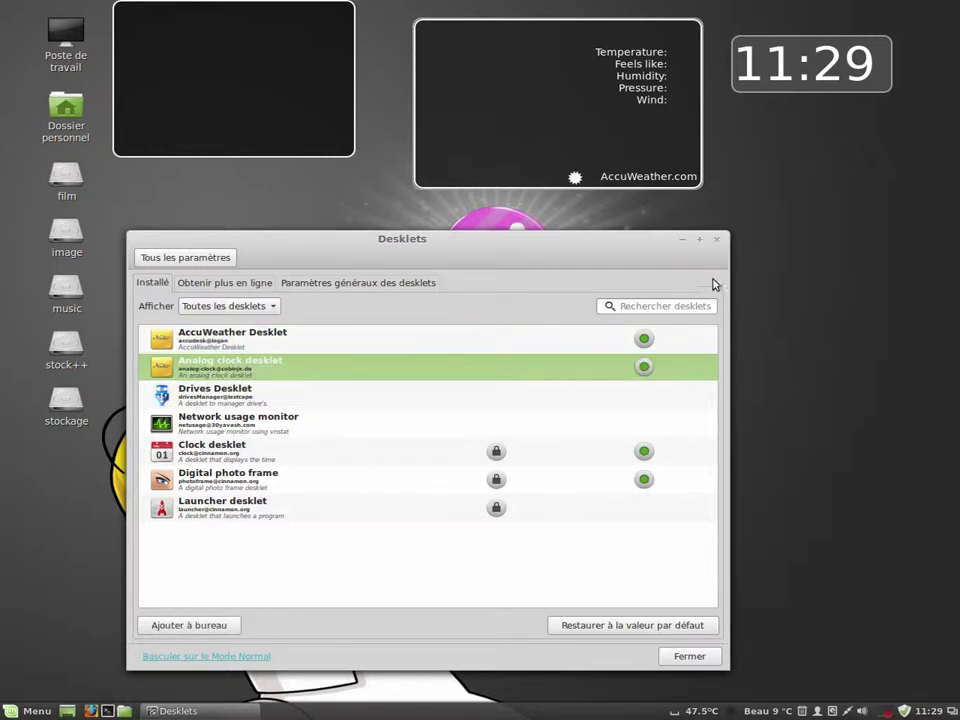
Add the Drives Desklet to the desktop and place it on the free right side, below the digital clock.
right_click(206, 395)
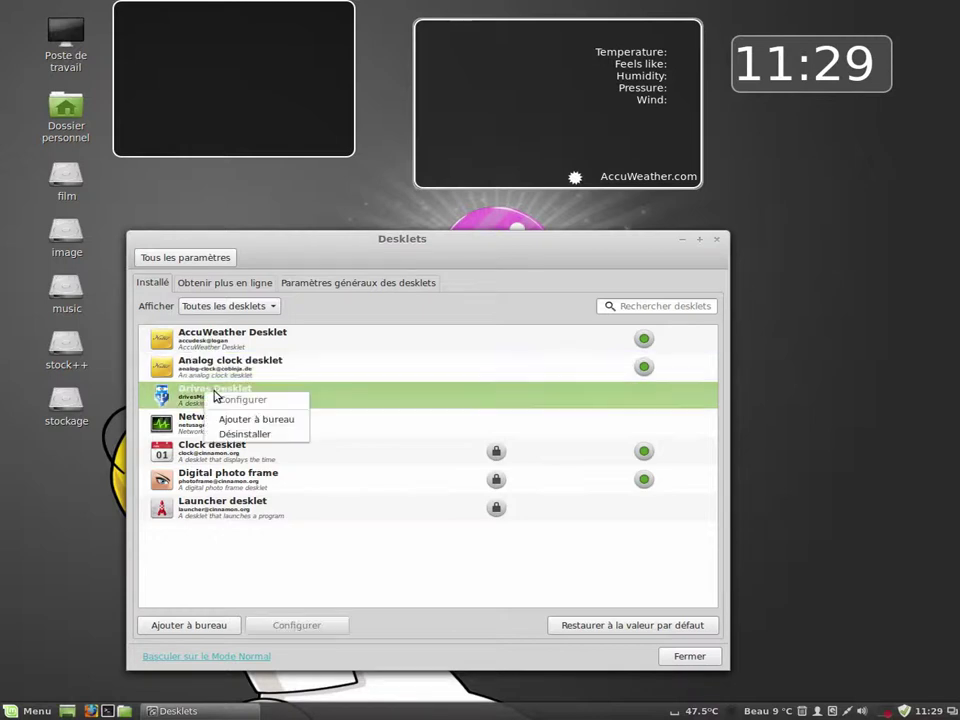
click(258, 425)
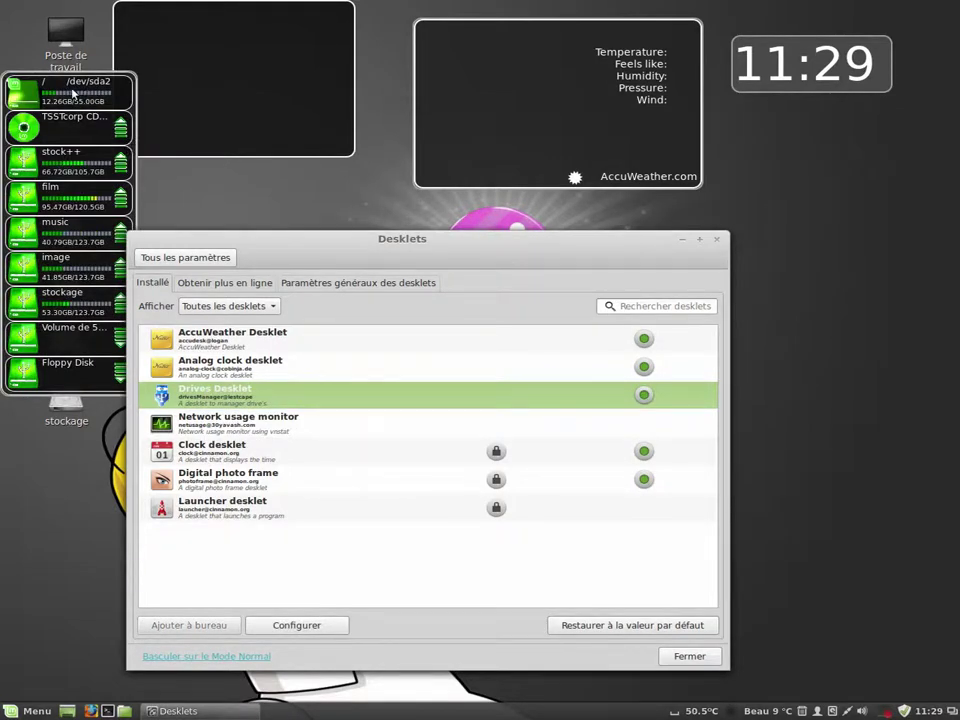
drag(72, 93, 893, 199)
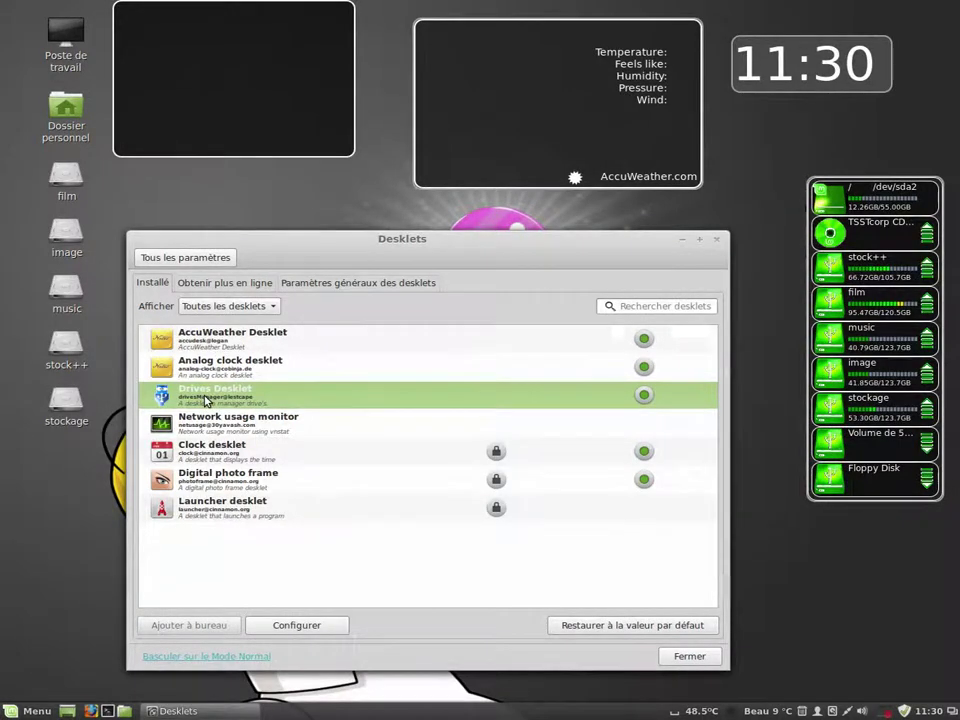
Remove the Drives, AccuWeather and Analog clock desklets from the desktop.
right_click(208, 399)
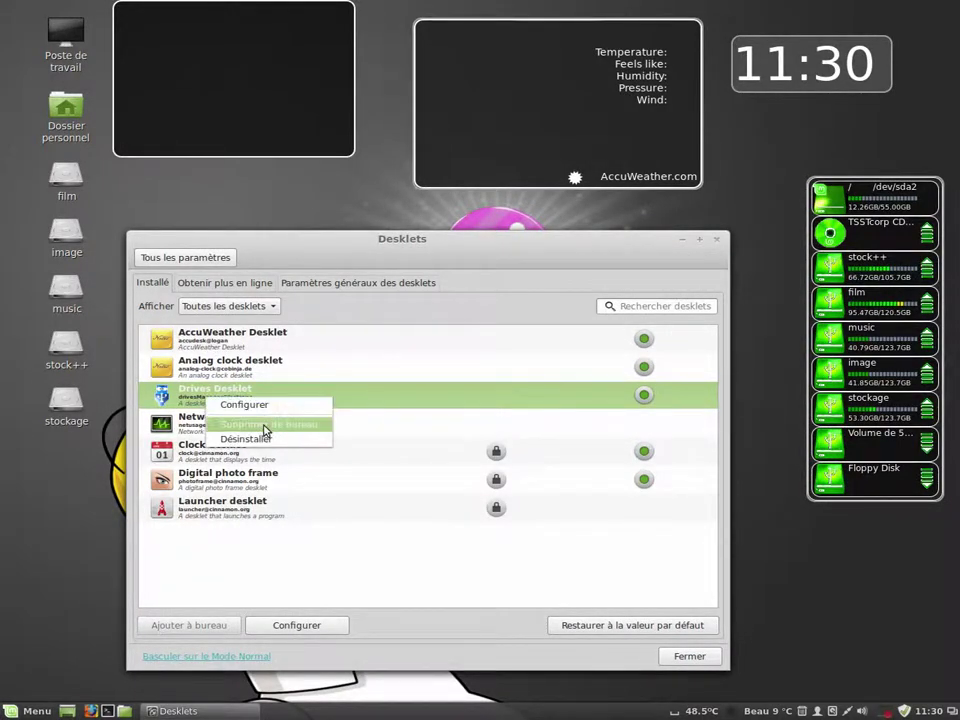
click(286, 427)
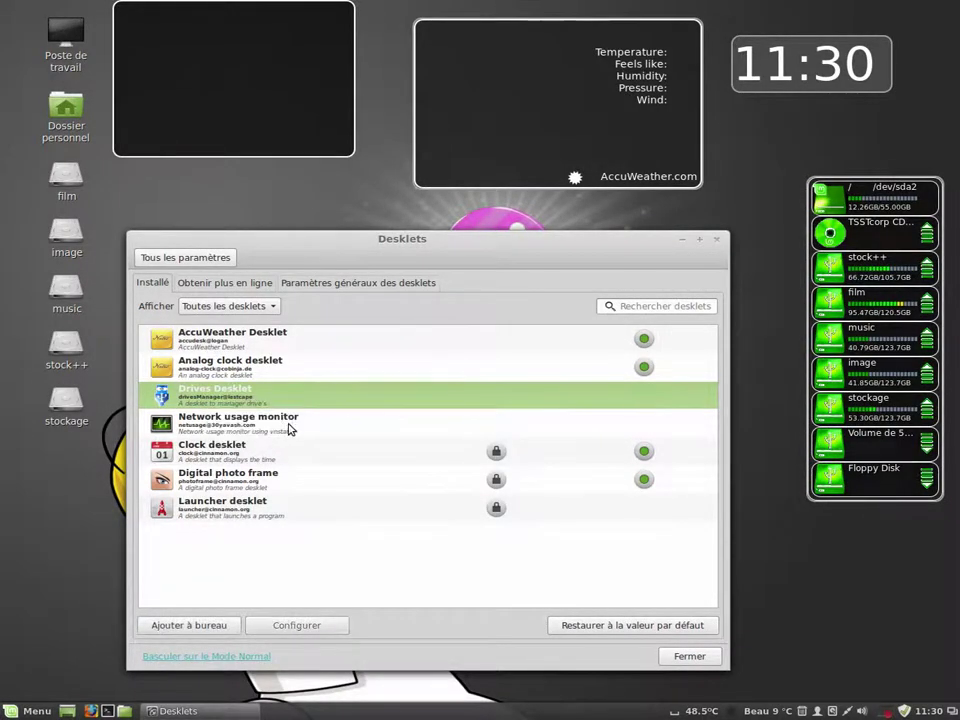
right_click(225, 338)
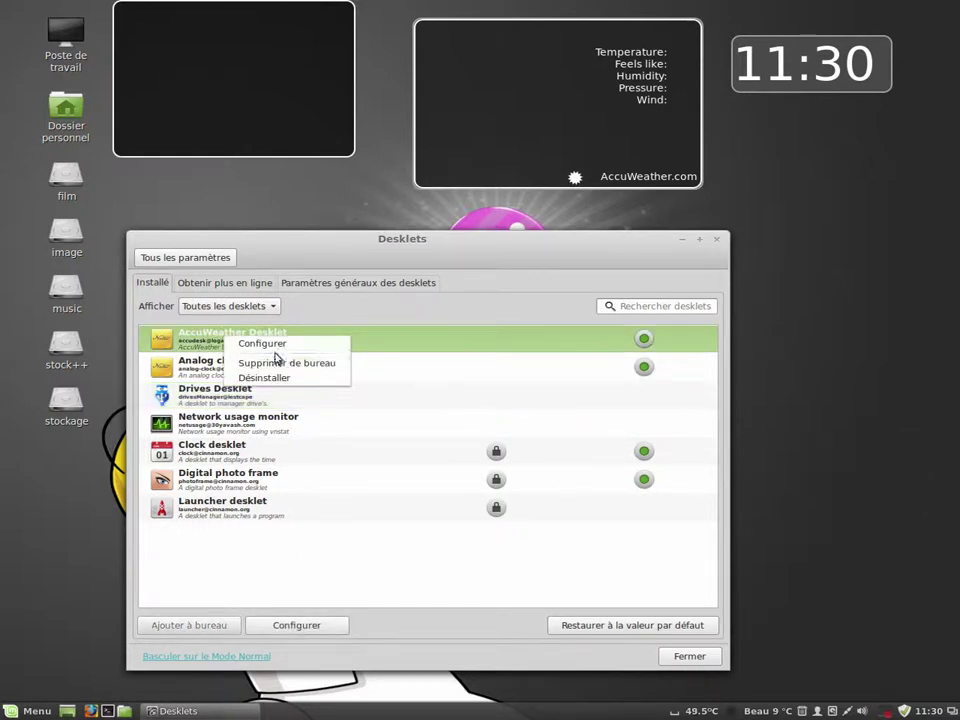
click(278, 363)
right_click(236, 367)
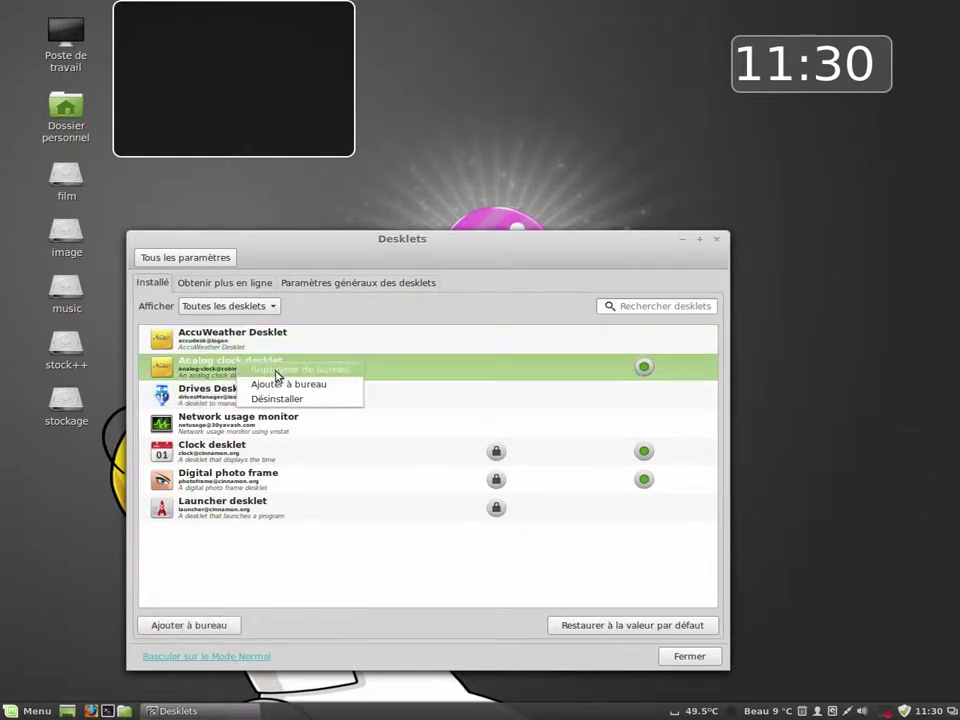
click(278, 370)
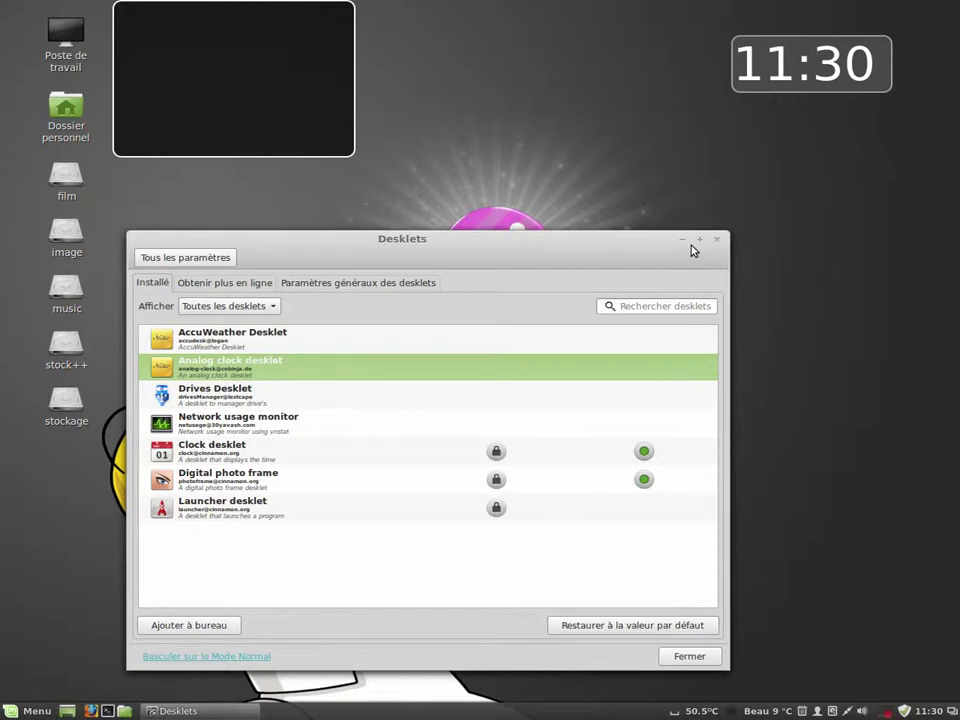
Remove the Clock and Digital photo frame desklets from the desktop.
right_click(224, 451)
click(278, 480)
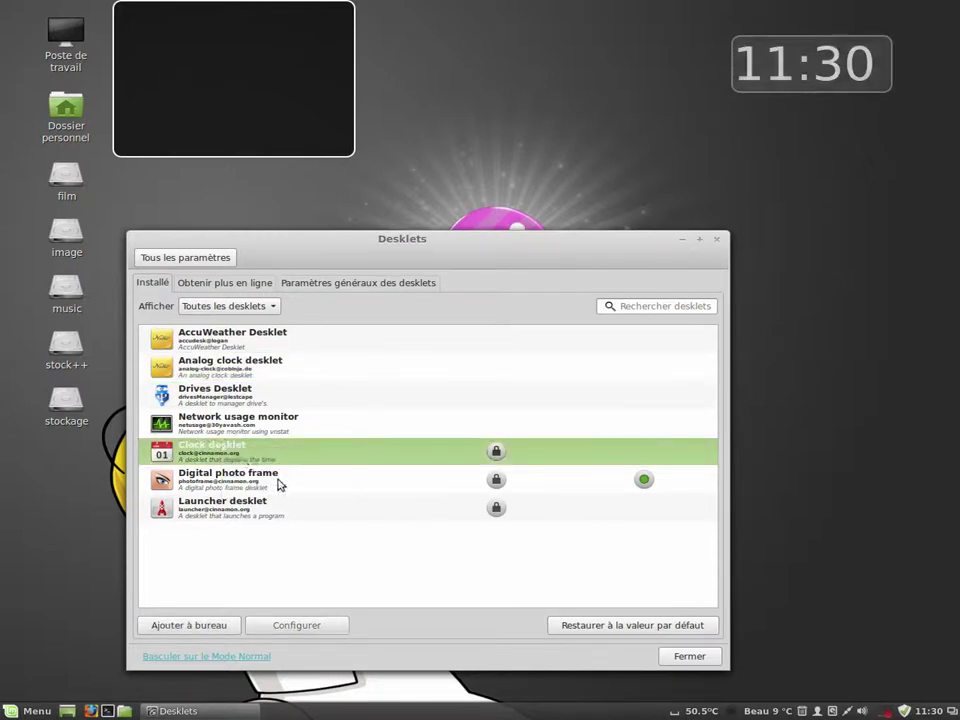
right_click(283, 489)
click(292, 512)
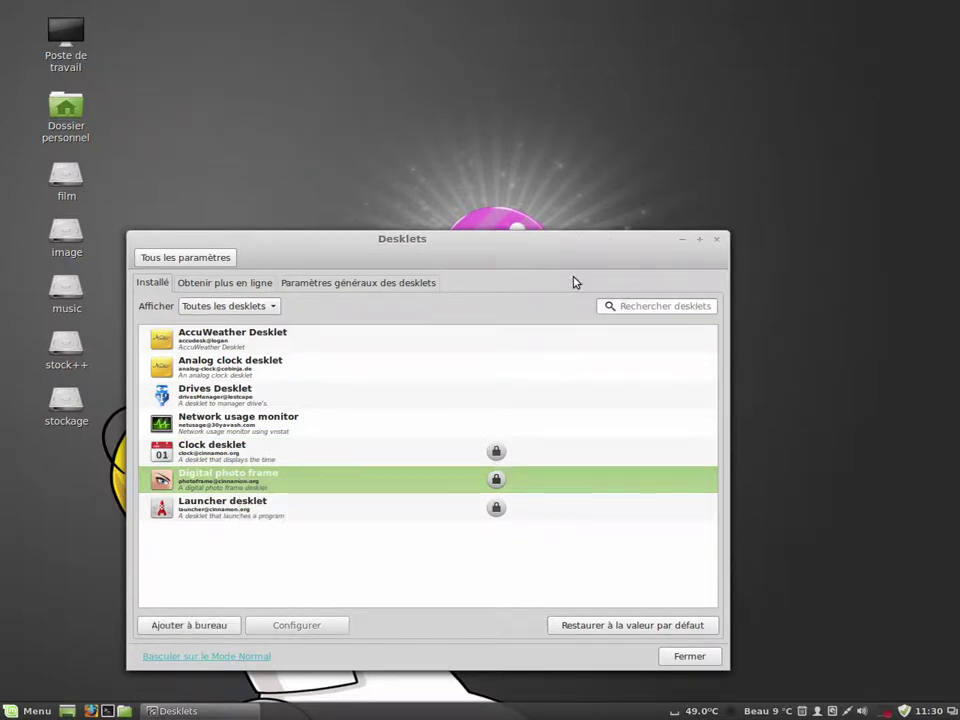
Look through all the sections of Paramètres système and close the settings window.
click(204, 254)
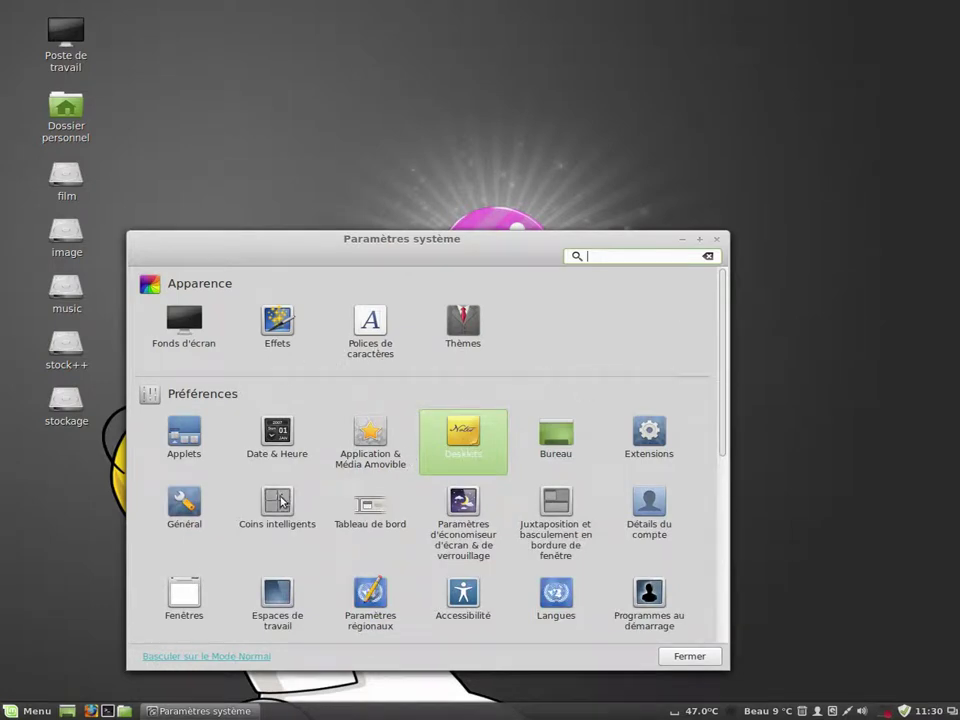
scroll(347, 538, down, 3)
scroll(354, 538, up, 3)
scroll(369, 485, down, 5)
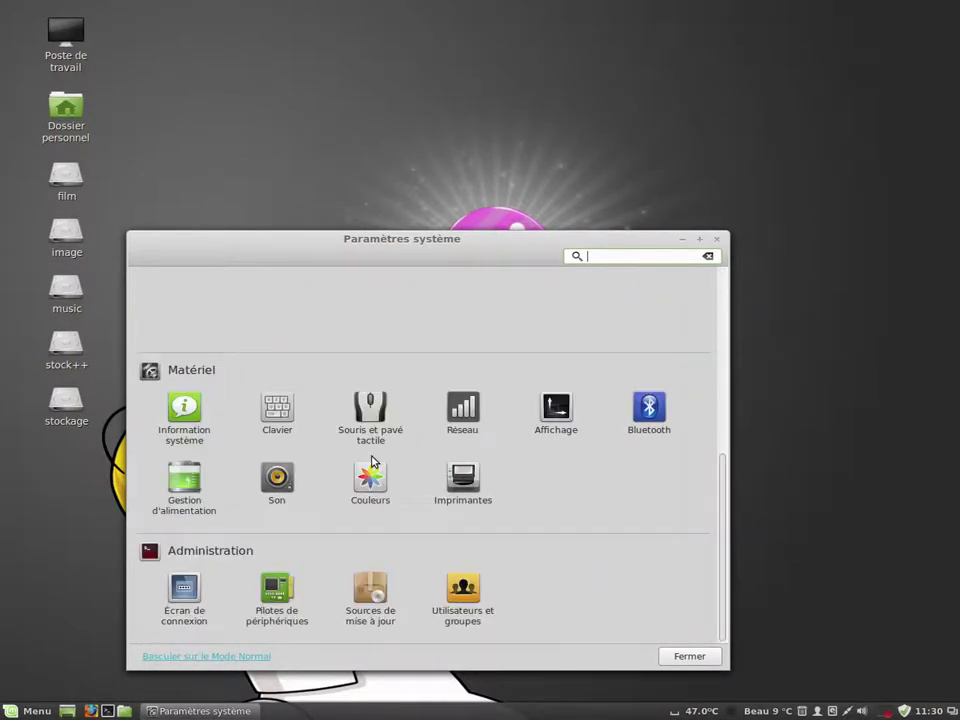
scroll(372, 485, up, 5)
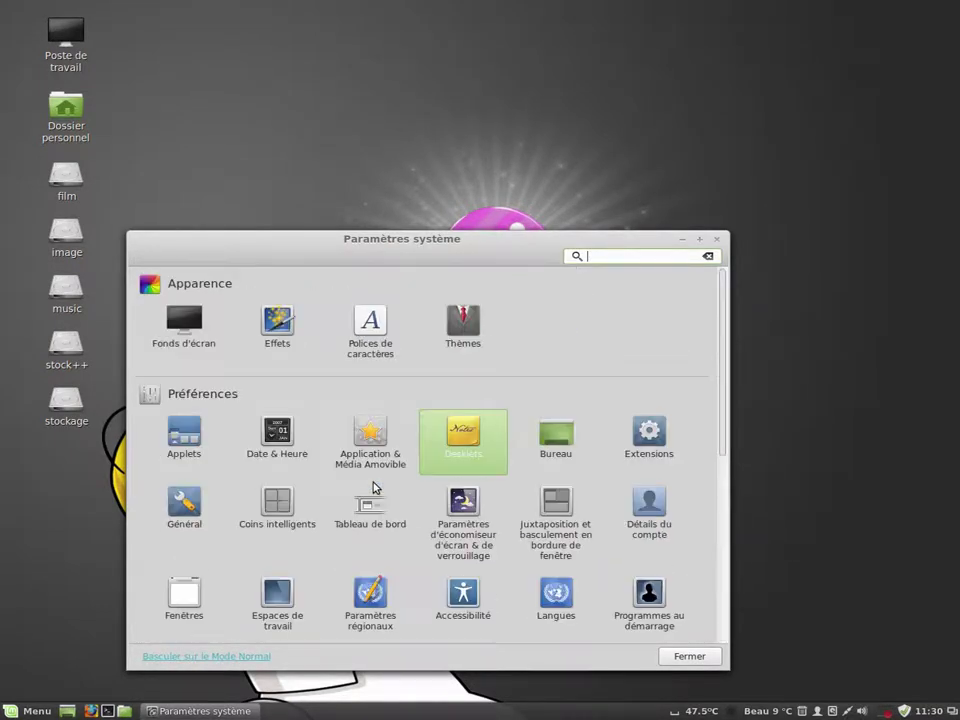
click(445, 448)
click(698, 660)
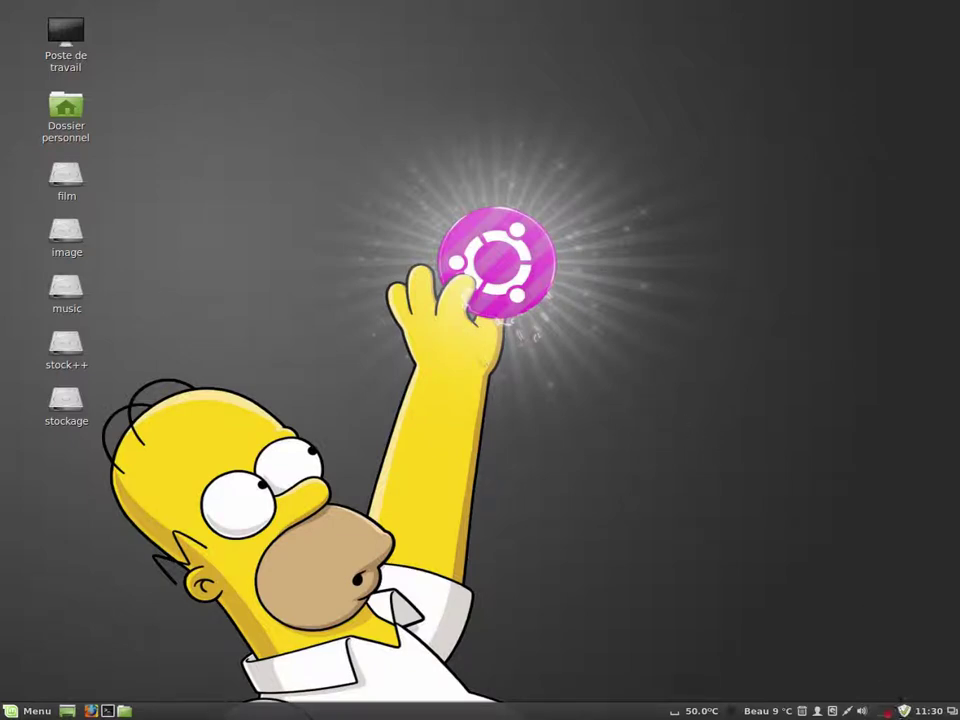
click(885, 710)
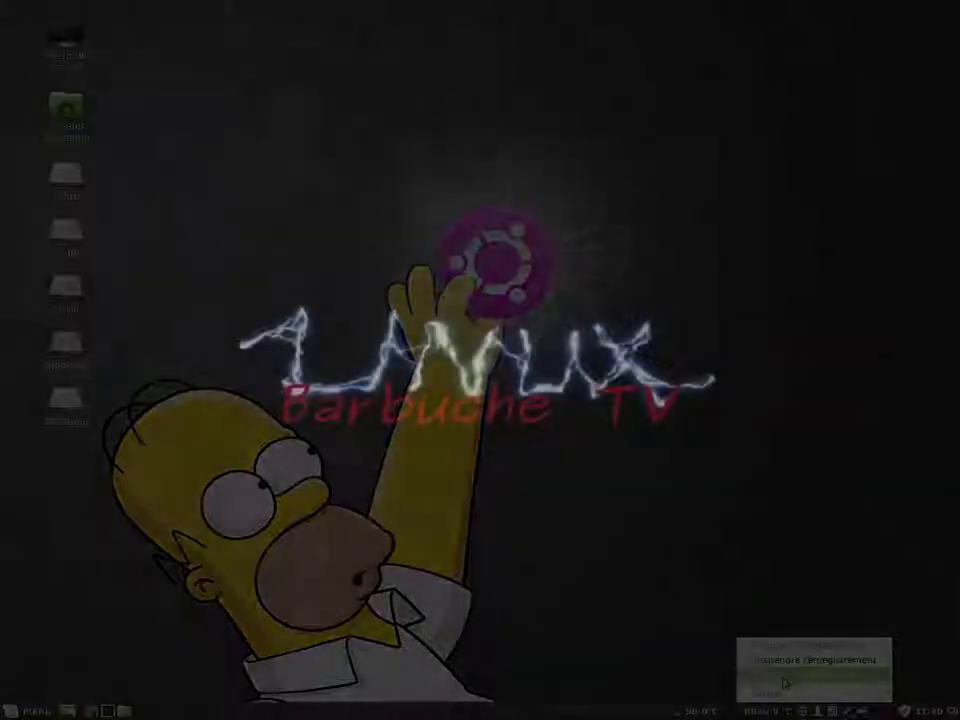